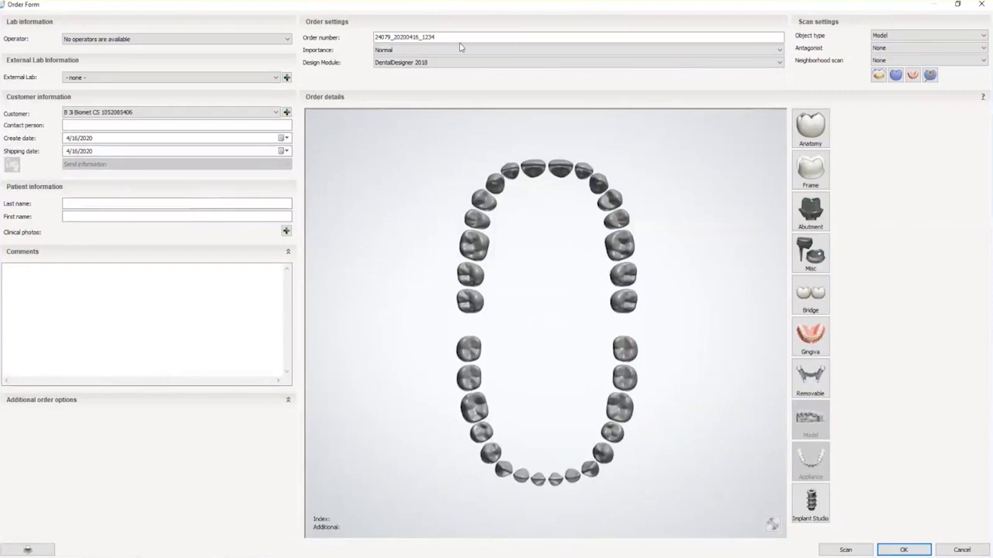
Rename the order to 'Ti Base Encode #9', make it a Digital impression, and mark tooth 9
left_click_drag(436, 37, 346, 41)
type("T")
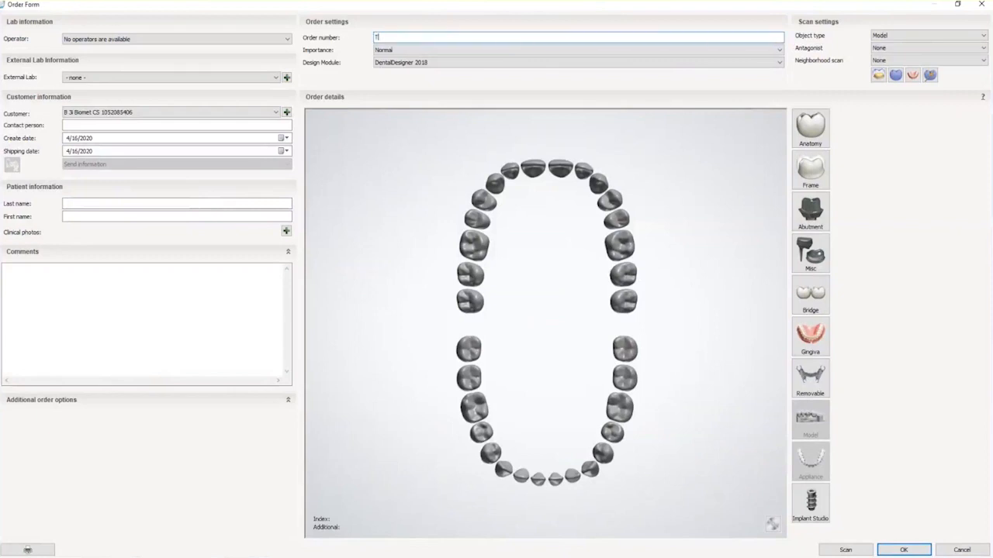
type("i Base Encode #9")
left_click(899, 37)
left_click(894, 45)
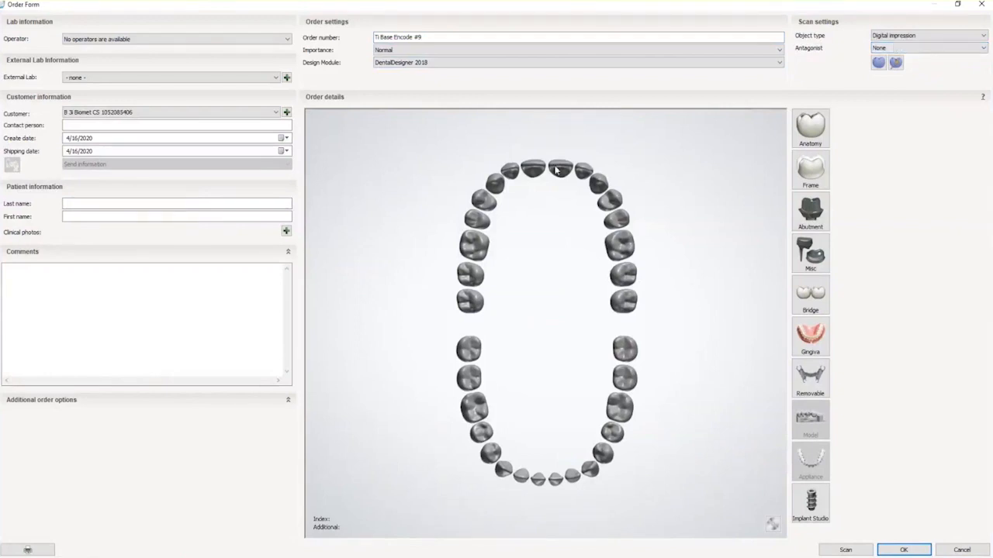
left_click(557, 172)
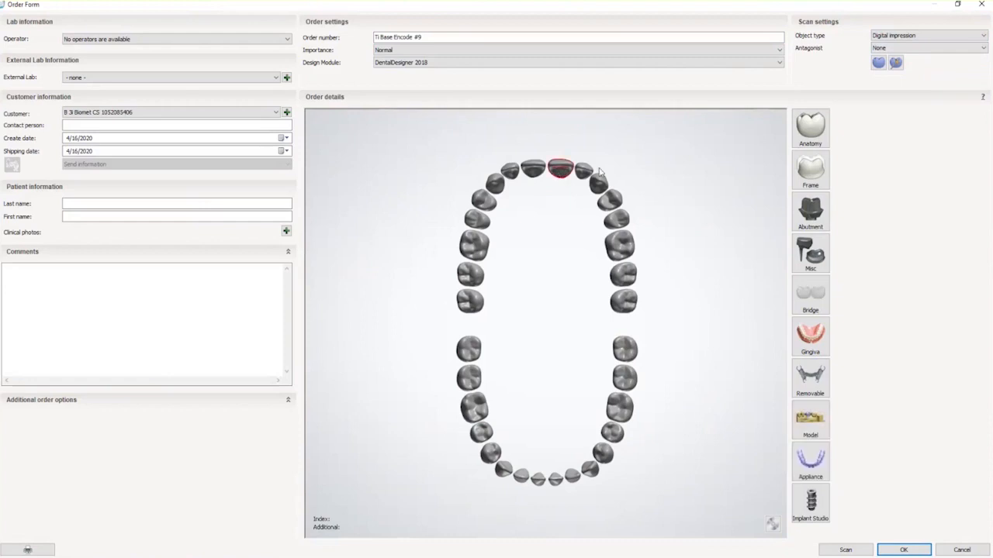
Make tooth 9 a screw-retained abutment: BIOMET 3i, Express_Flex Encode Abutment, kit IF5.0 x 4.75mm(H)
left_click(810, 217)
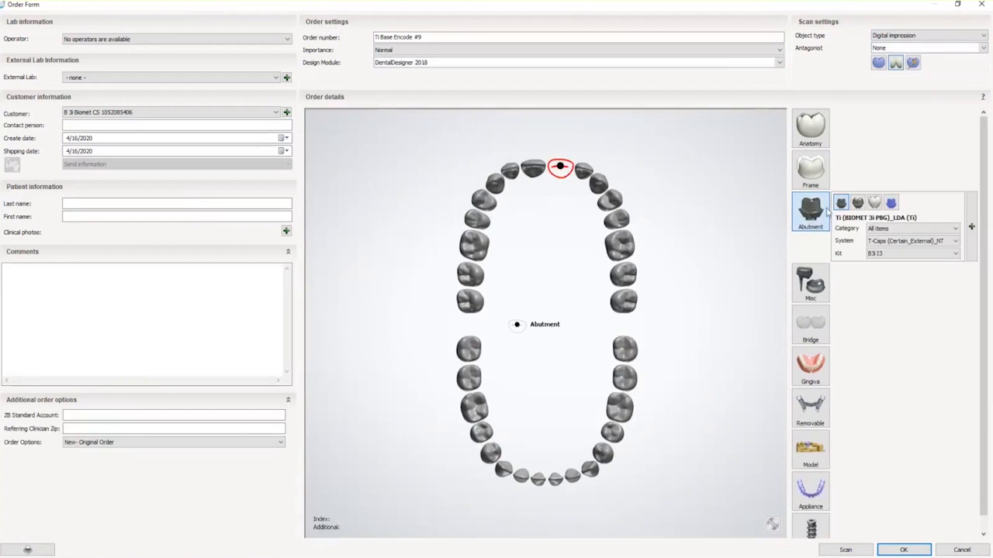
left_click(874, 202)
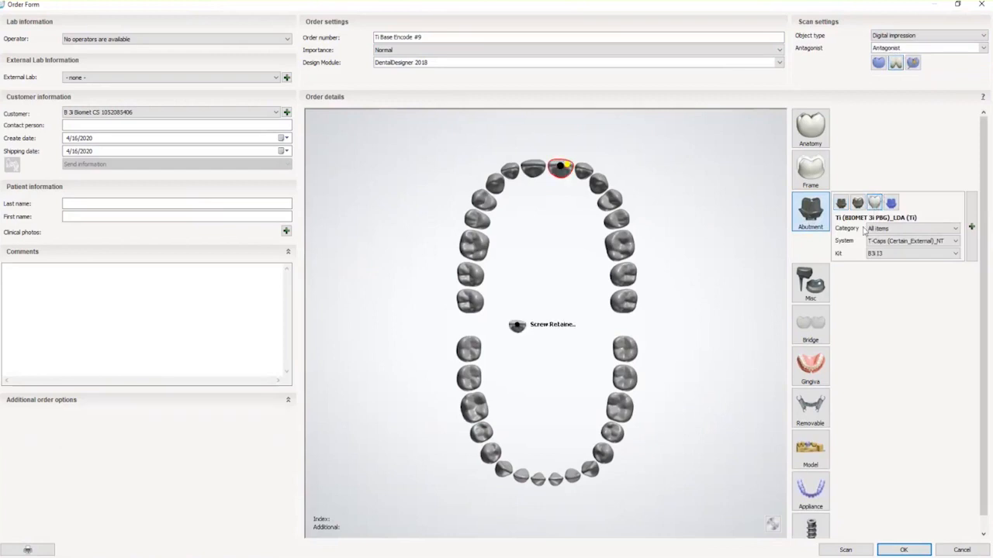
left_click(882, 231)
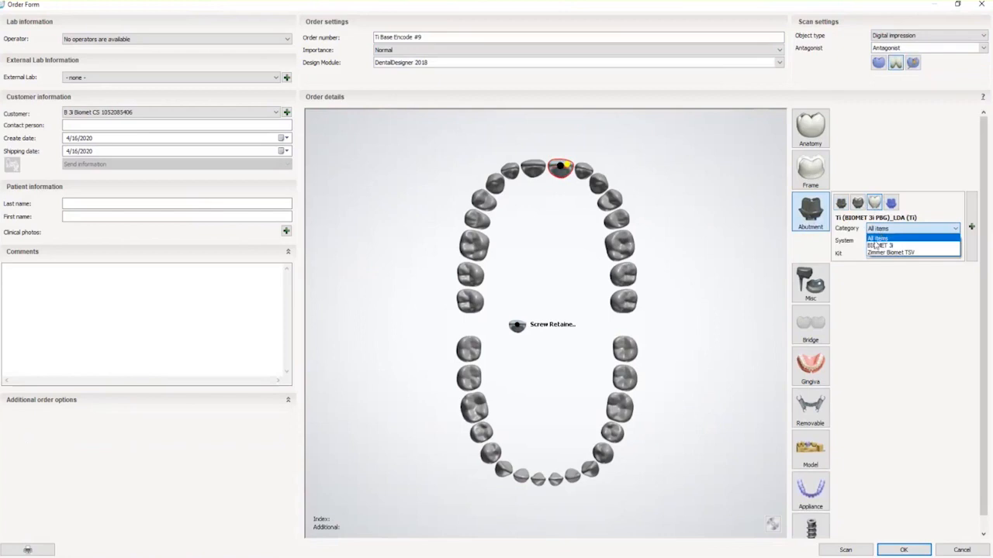
left_click(875, 245)
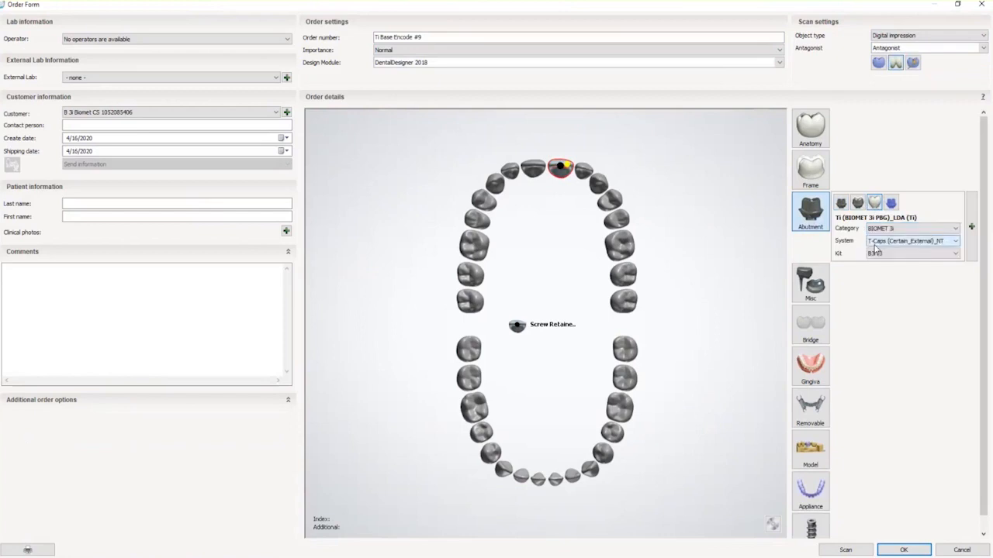
left_click(879, 245)
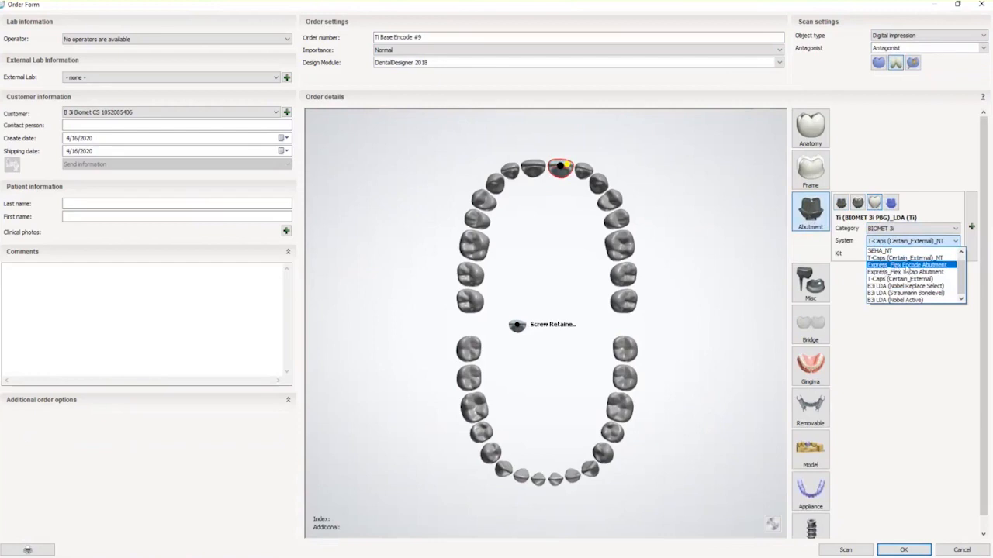
left_click(906, 265)
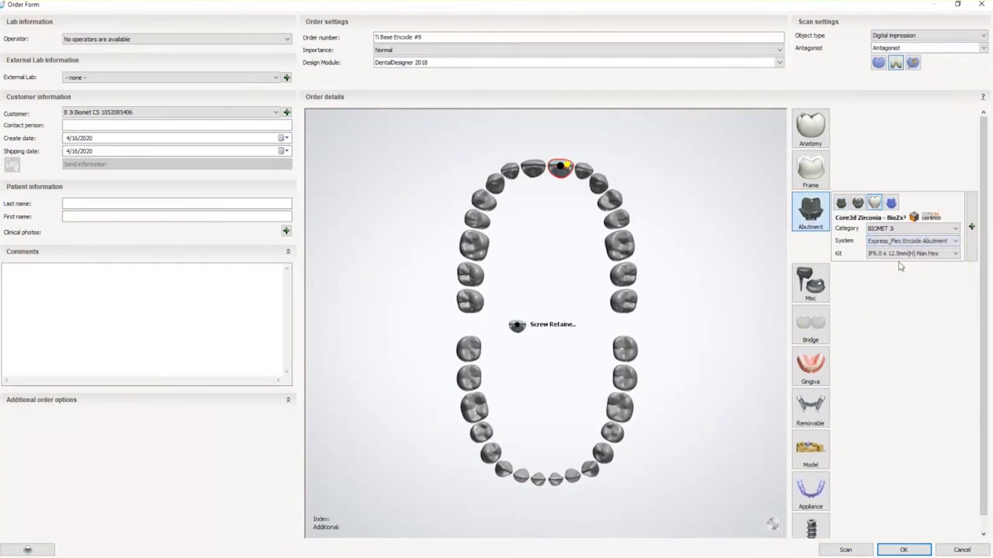
left_click(896, 254)
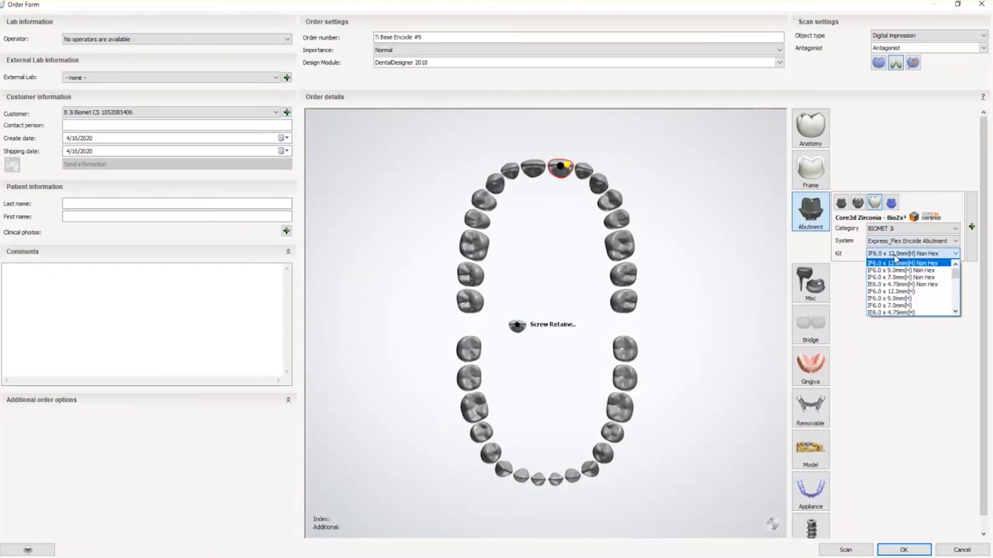
scroll(894, 292, "down", 2)
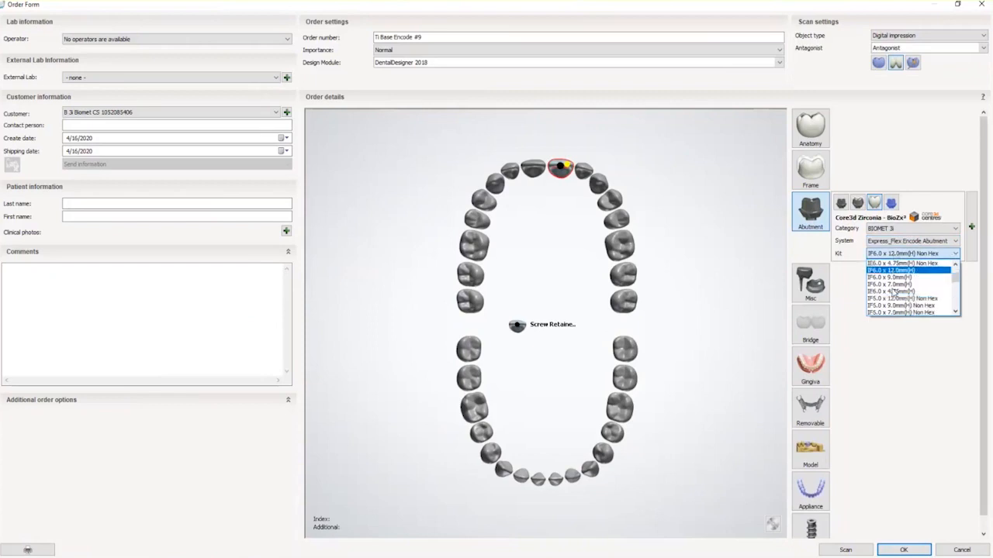
scroll(894, 292, "down", 1)
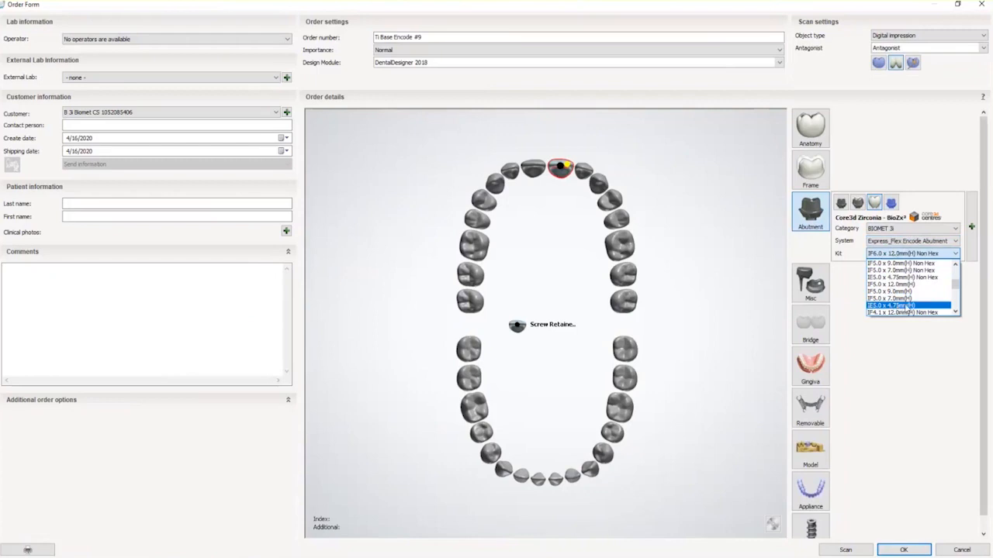
left_click(908, 306)
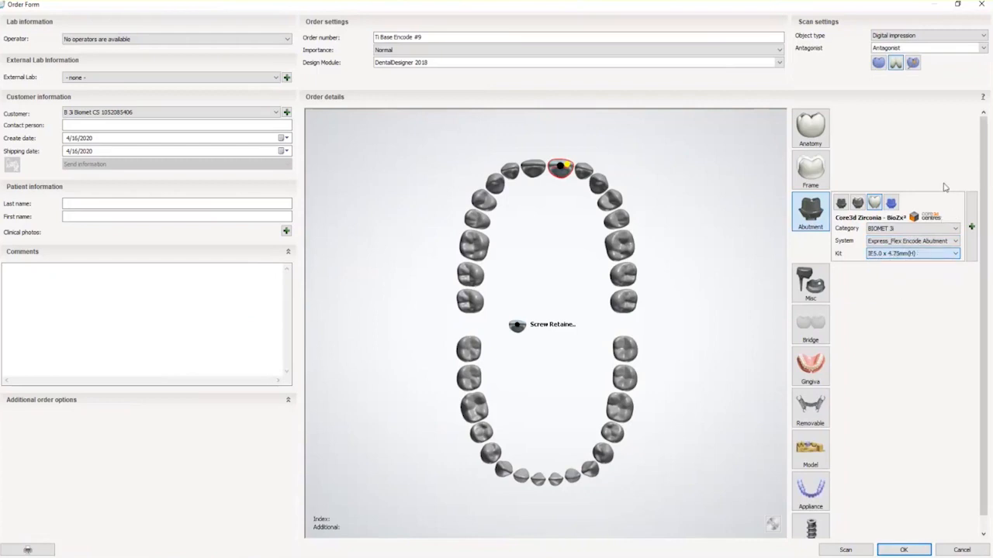
Set the crown shade to B2 (43792)_C3D in the material and colour settings
left_click(972, 226)
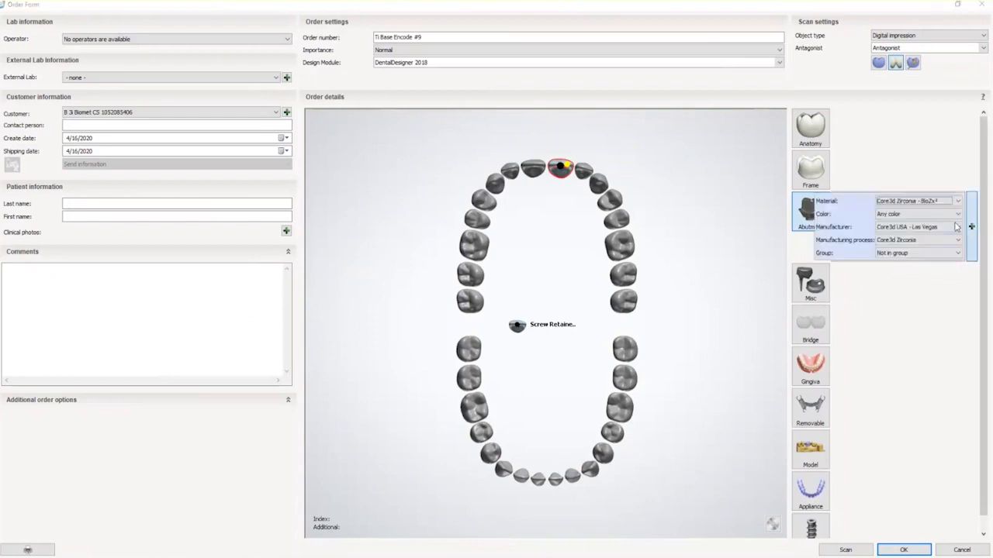
left_click(935, 216)
scroll(929, 249, "down", 3)
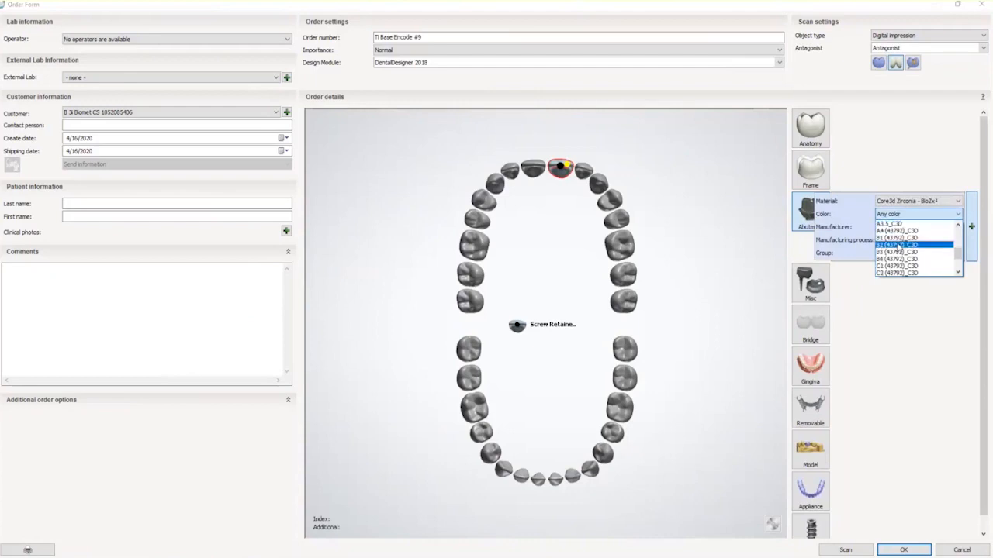
left_click(926, 248)
left_click(876, 305)
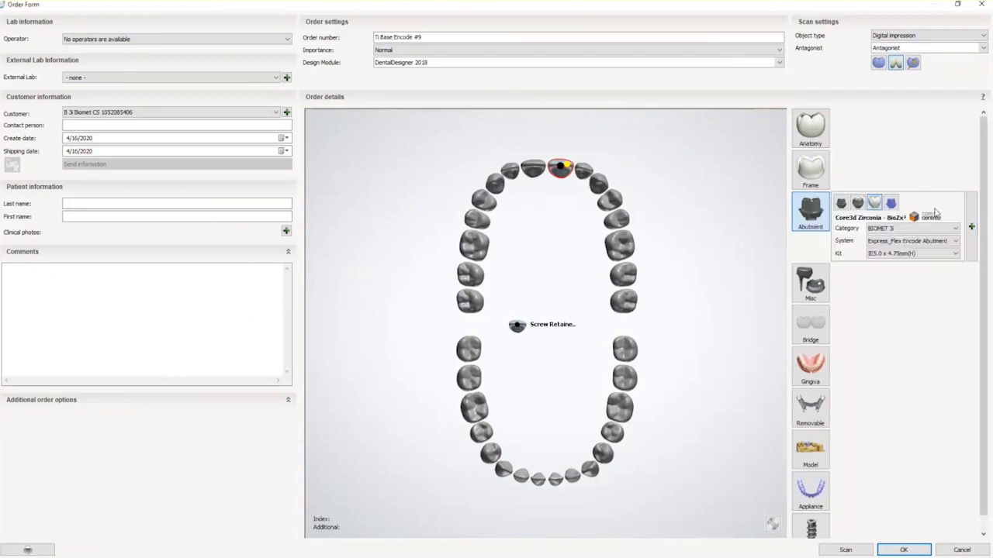
Set the antagonist to None, add an upper-jaw model, and save the order
left_click(883, 48)
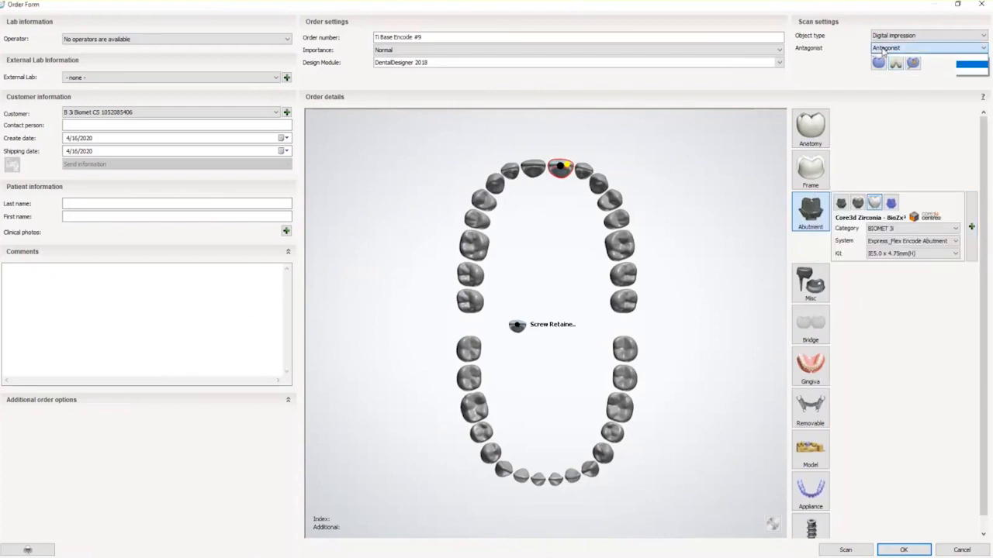
left_click(885, 60)
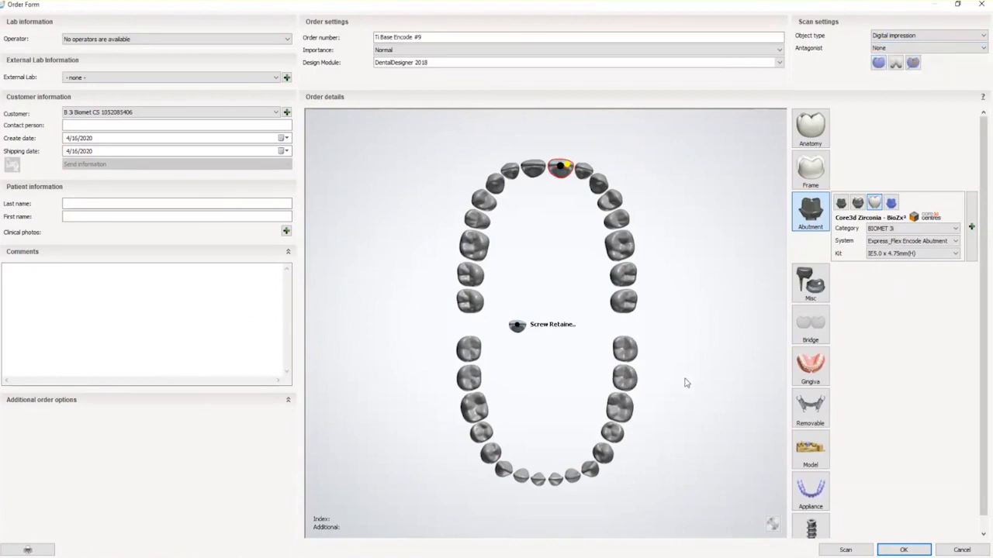
left_click(811, 455)
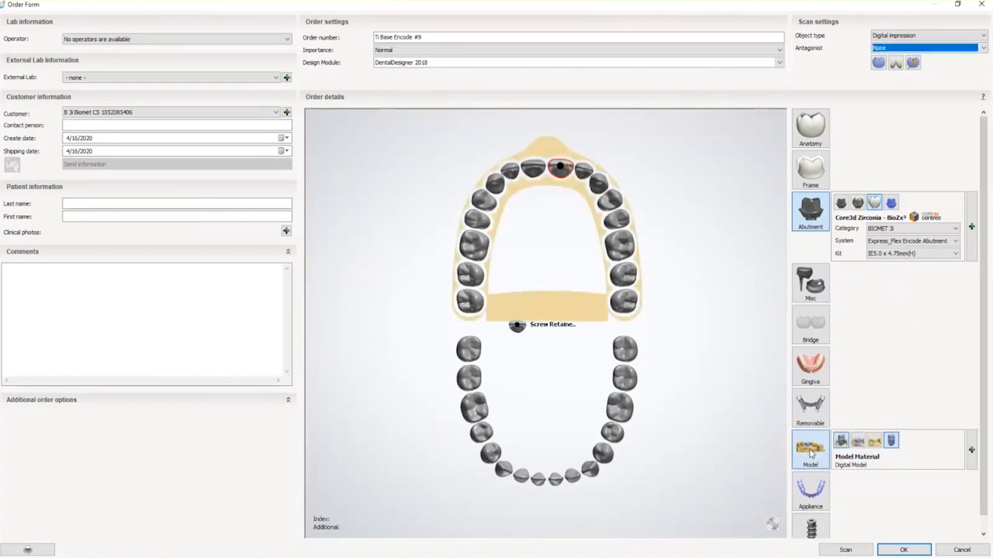
left_click(903, 550)
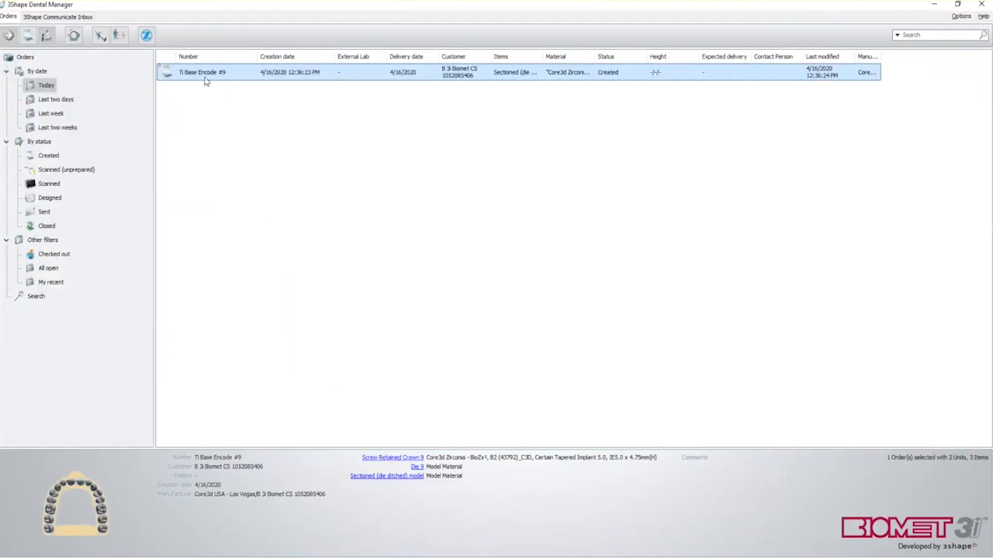
Import the raw tooth 9 preparation scan DCM file into the Ti Base Encode #9 order
right_click(206, 77)
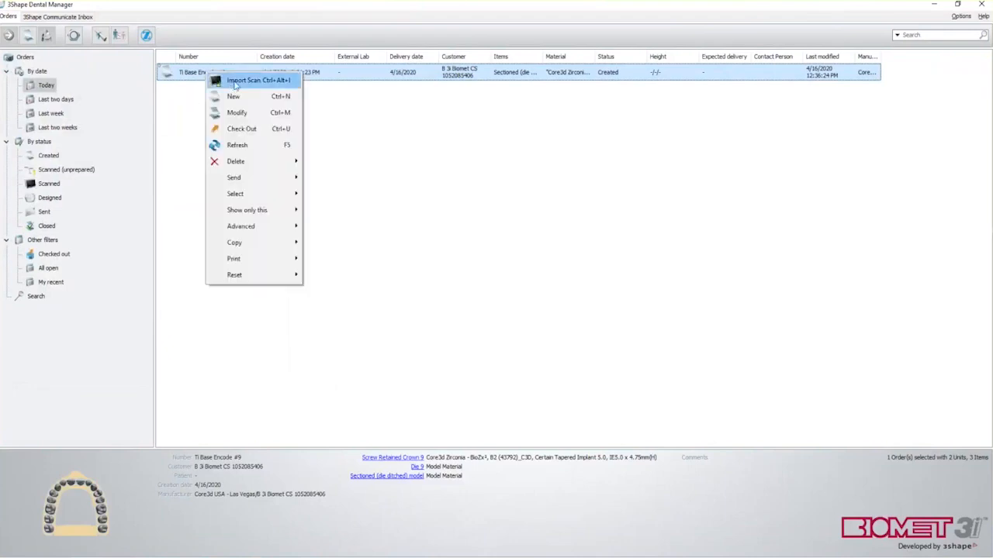
left_click(236, 82)
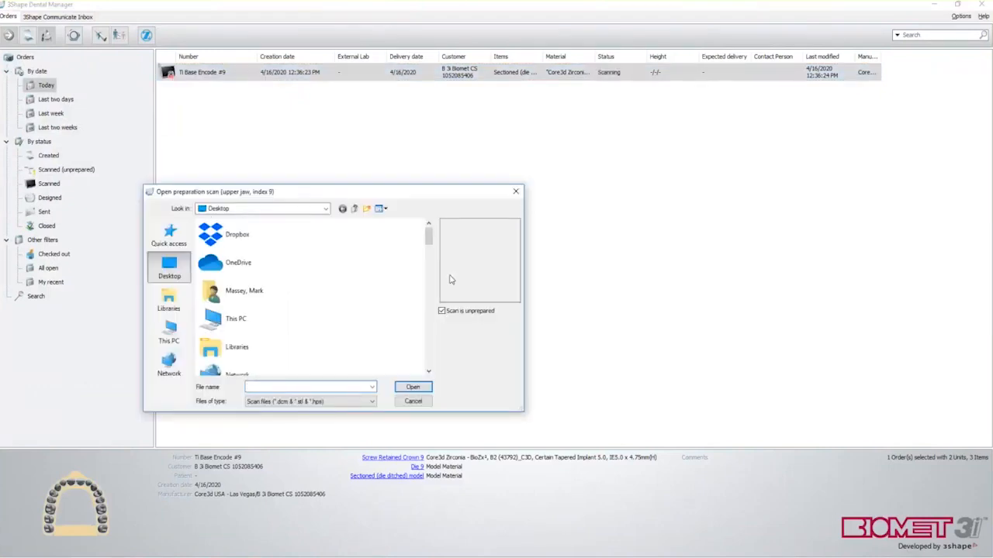
left_click_drag(428, 241, 425, 340)
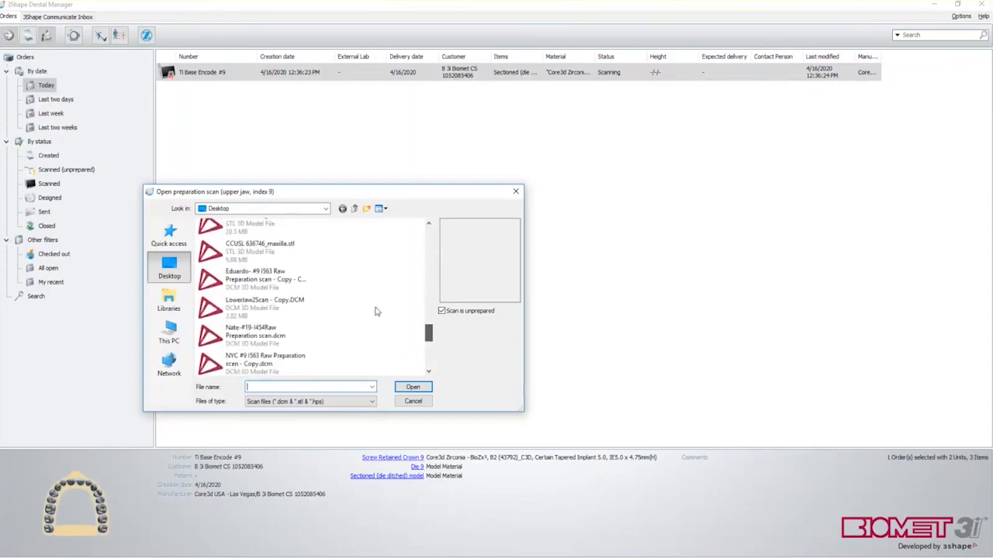
left_click(272, 284)
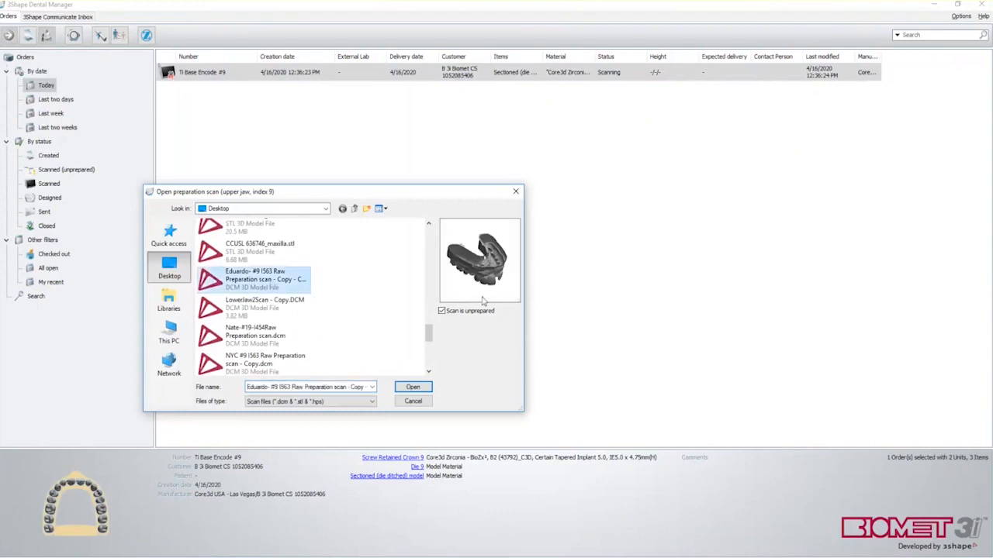
left_click(411, 385)
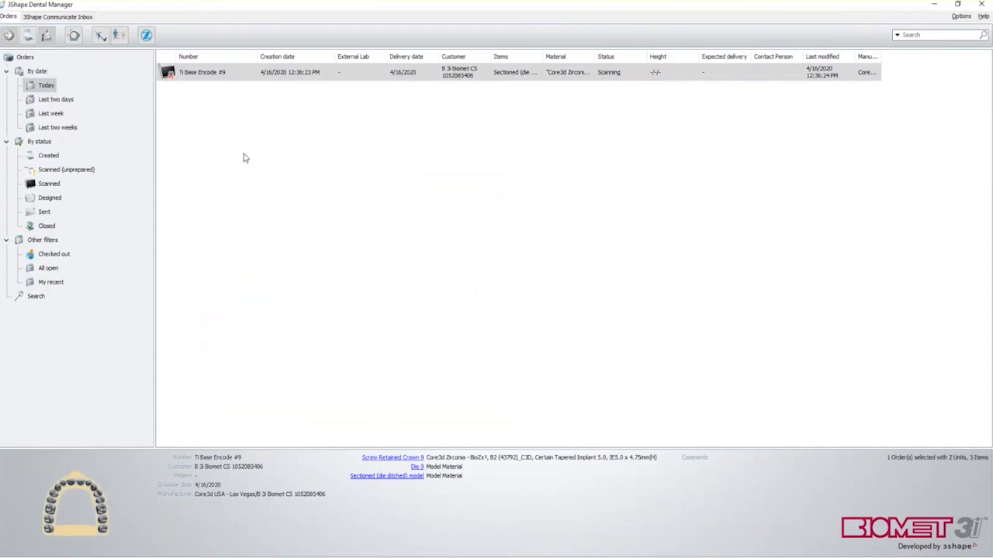
Launch Dental Designer on the scanned Ti Base Encode #9 order via Design
right_click(205, 75)
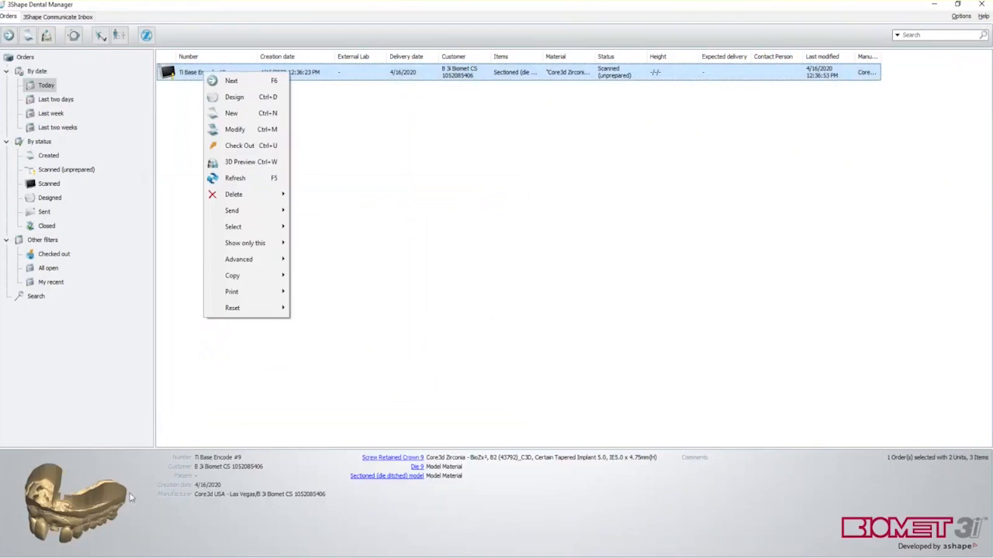
left_click(235, 98)
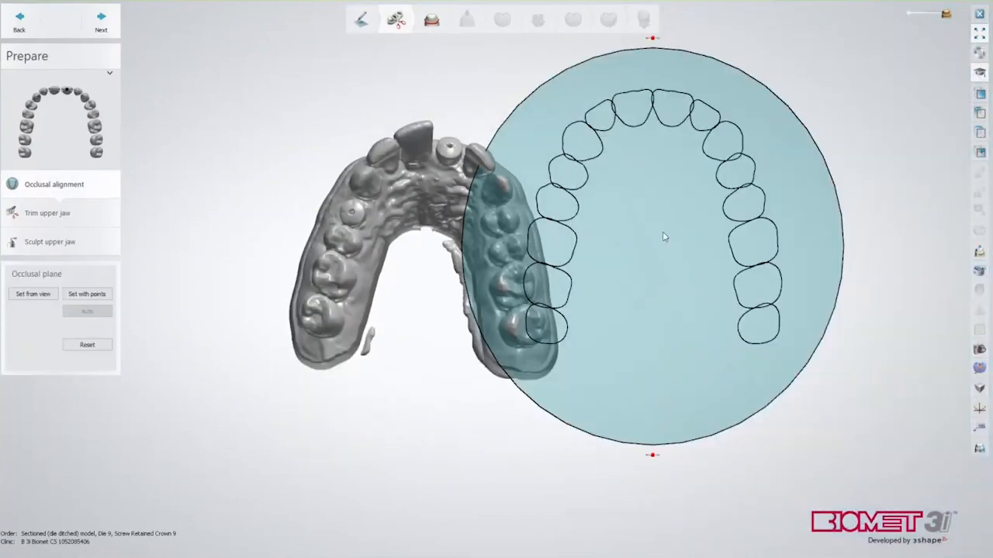
Place the occlusal plane disc on the upper jaw, rotate its tooth outline, and lower it to the biting edges
left_click_drag(663, 233, 442, 262)
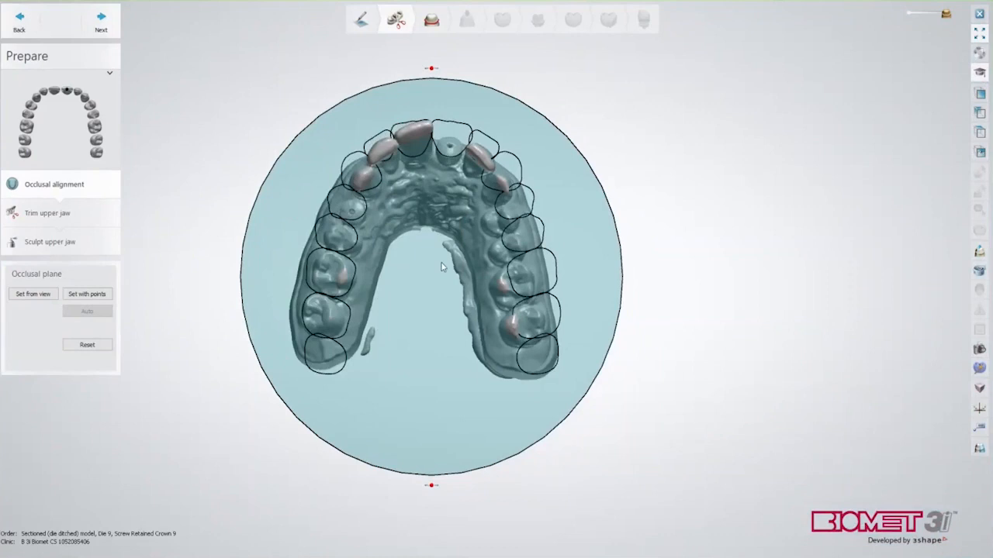
scroll(806, 224, "down", 3)
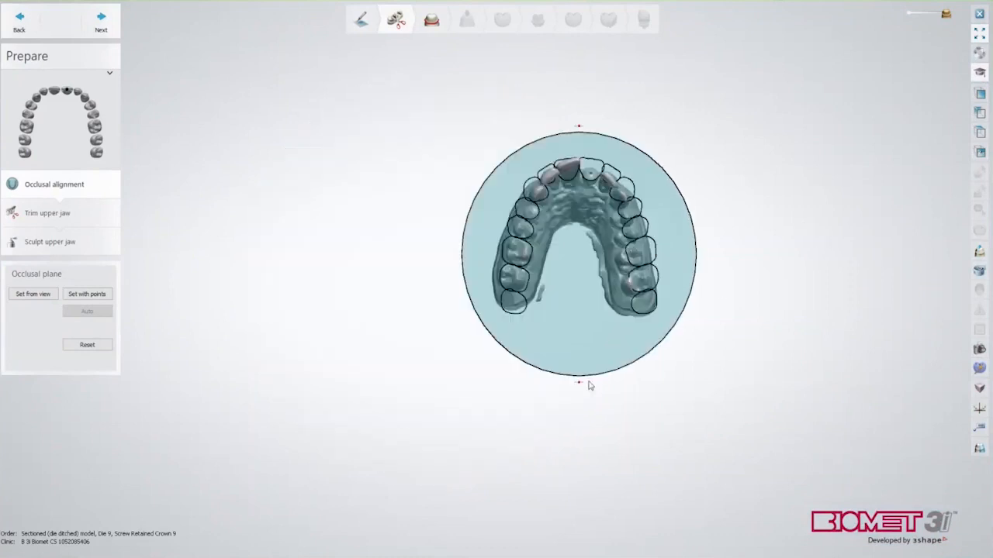
left_click_drag(579, 384, 569, 386)
left_click_drag(569, 298, 562, 298)
right_click_drag(717, 257, 713, 322)
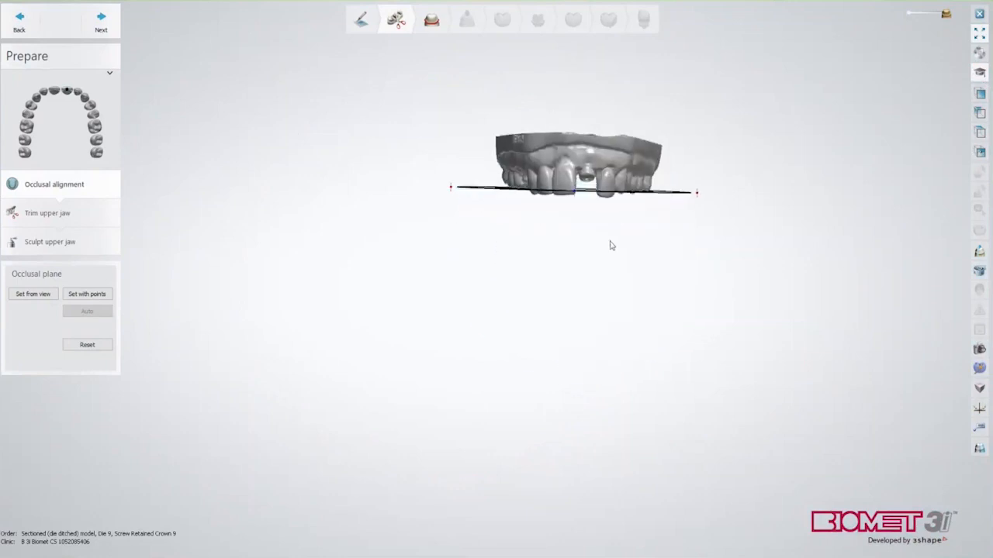
scroll(567, 210, "up", 5)
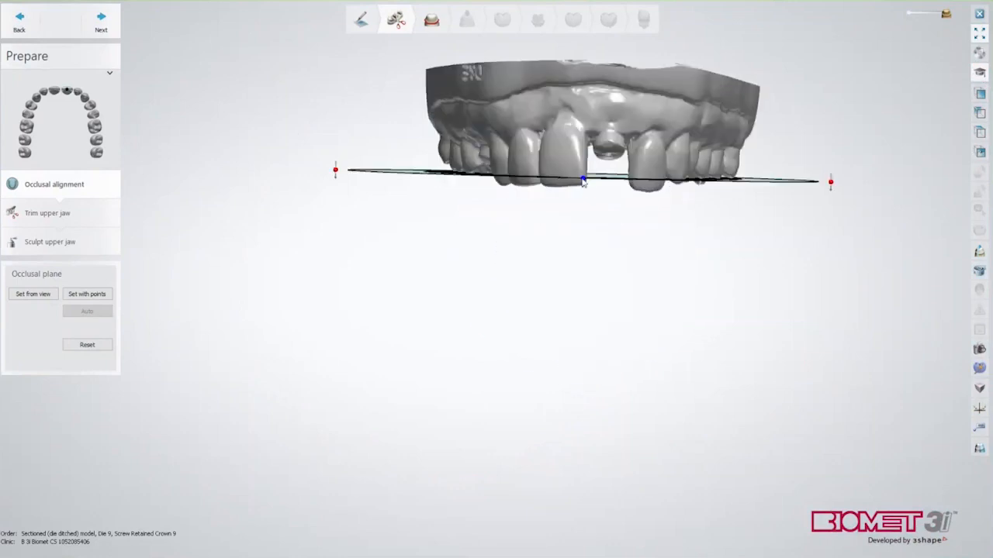
left_click_drag(583, 181, 583, 195)
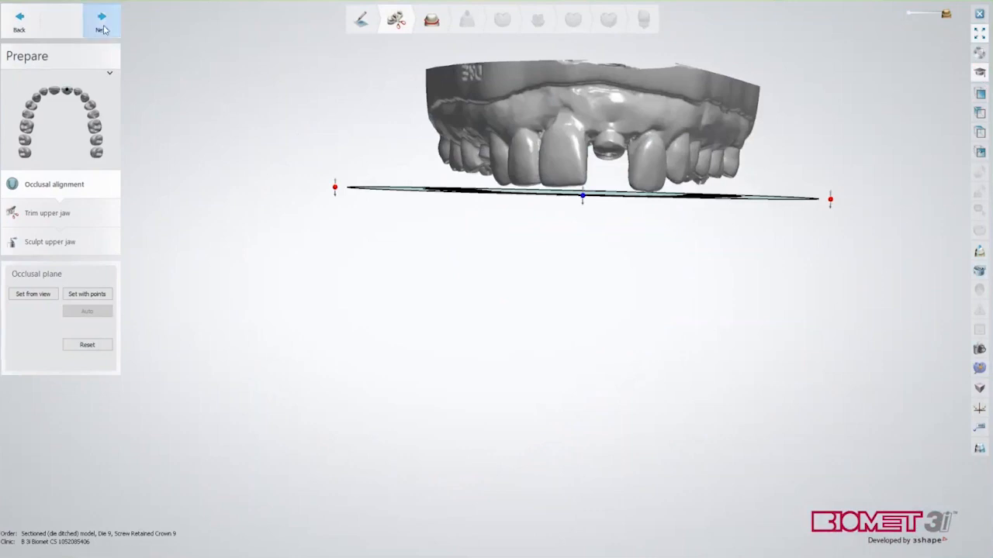
left_click(102, 24)
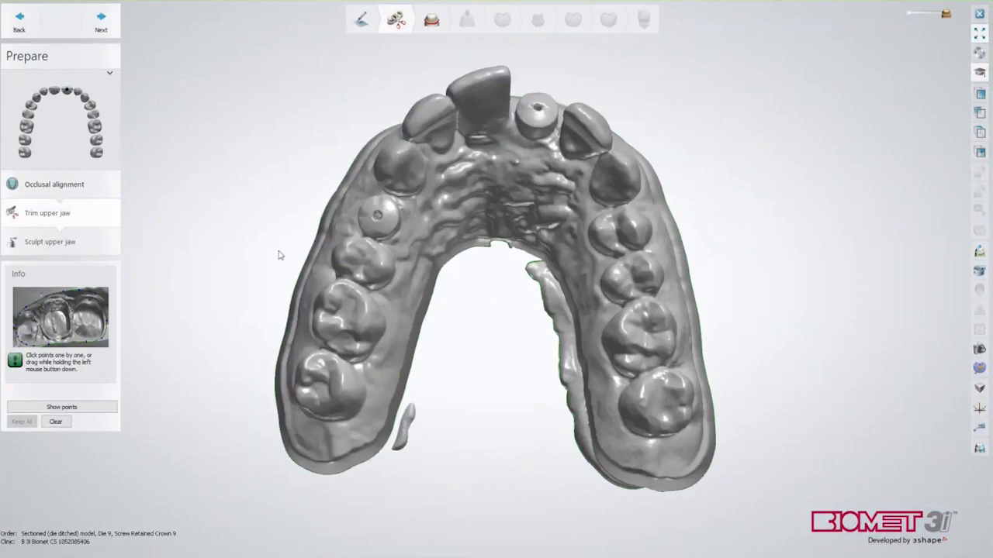
Skip the Trim upper jaw and Sculpt upper jaw steps
left_click(100, 22)
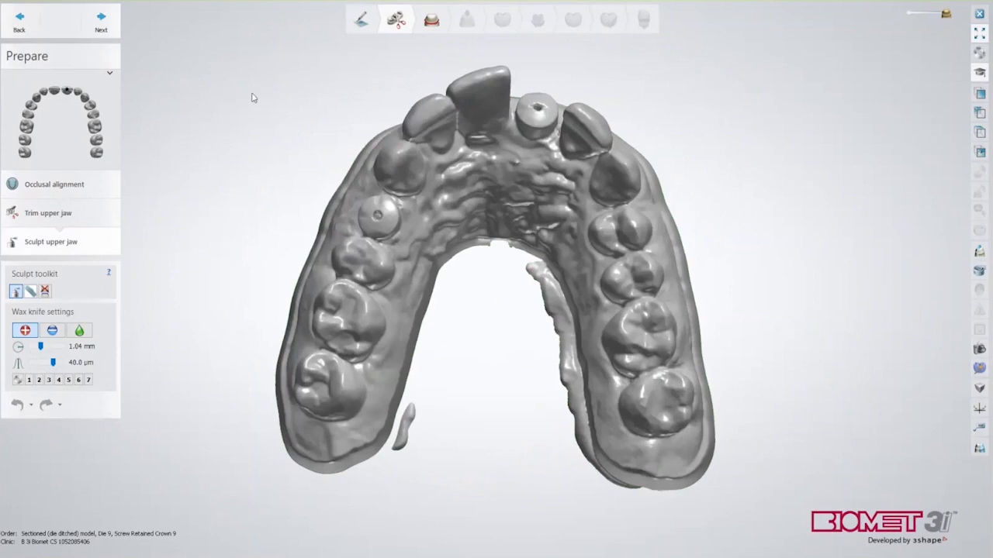
left_click(101, 22)
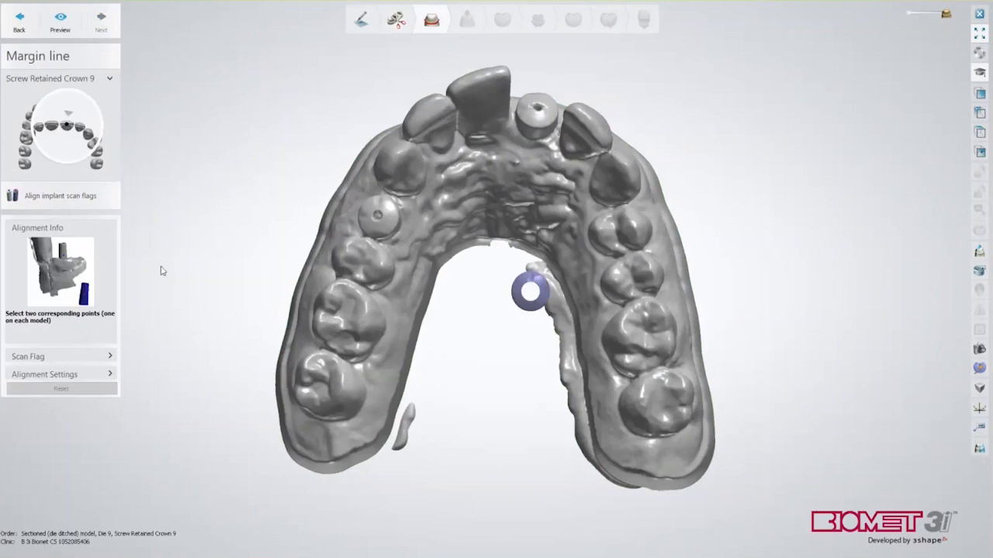
Choose the BIOMET 3i category and scan flag EHA563
left_click(42, 358)
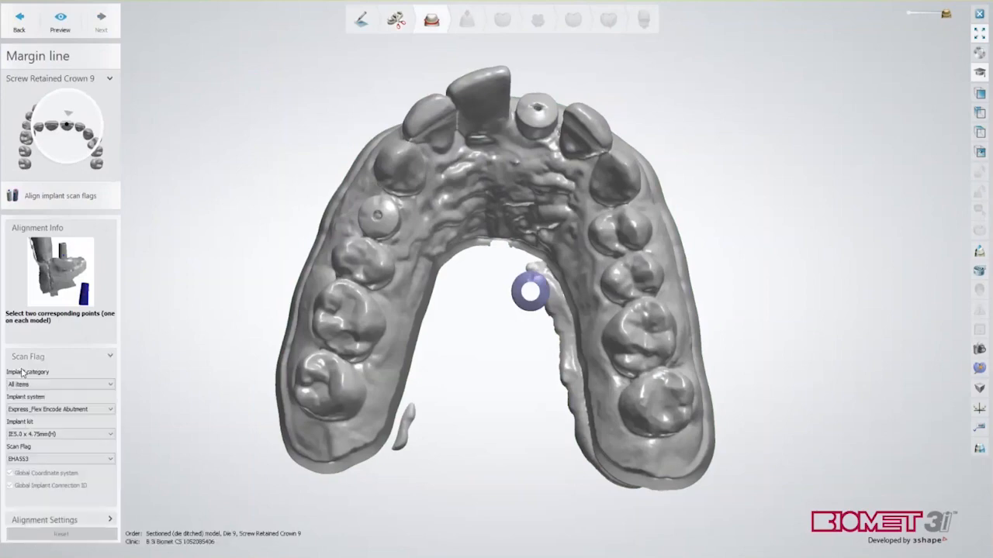
left_click(31, 384)
left_click(18, 401)
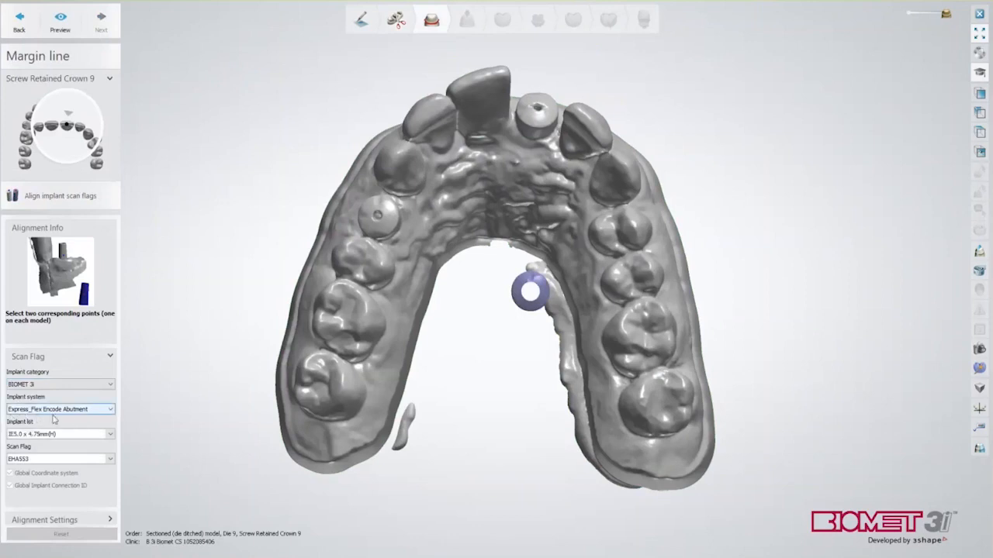
left_click(34, 460)
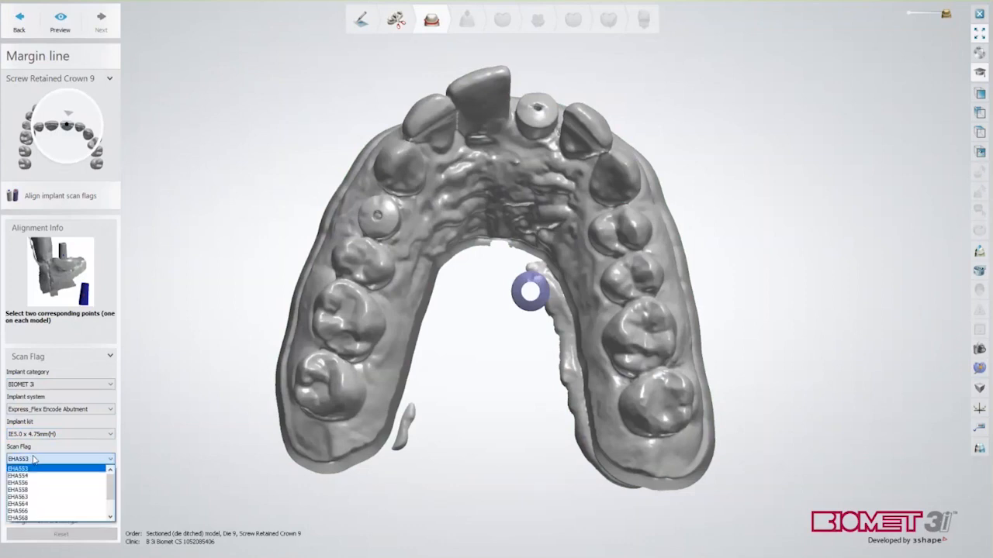
left_click(32, 500)
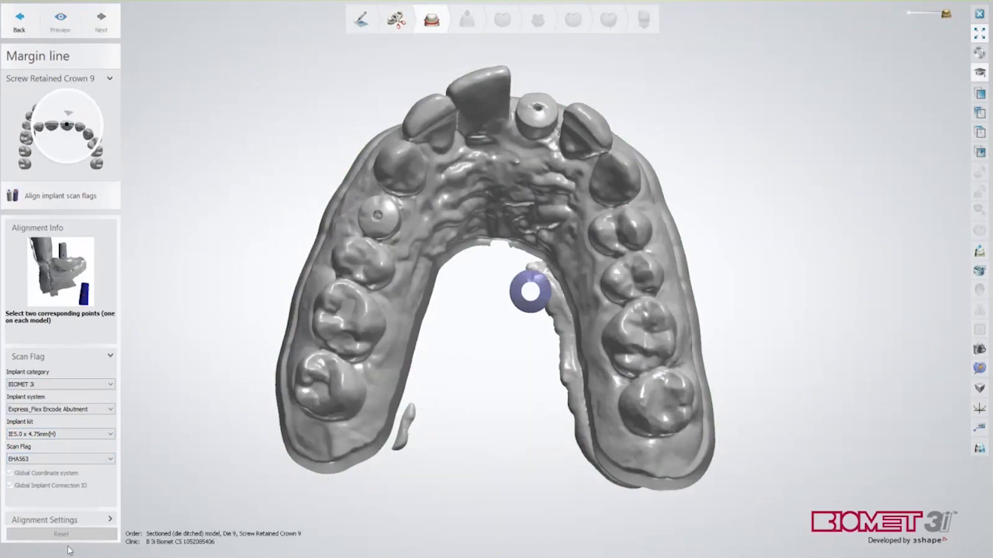
Align the scan flag onto tooth 9's scan body using three matching points
left_click(44, 520)
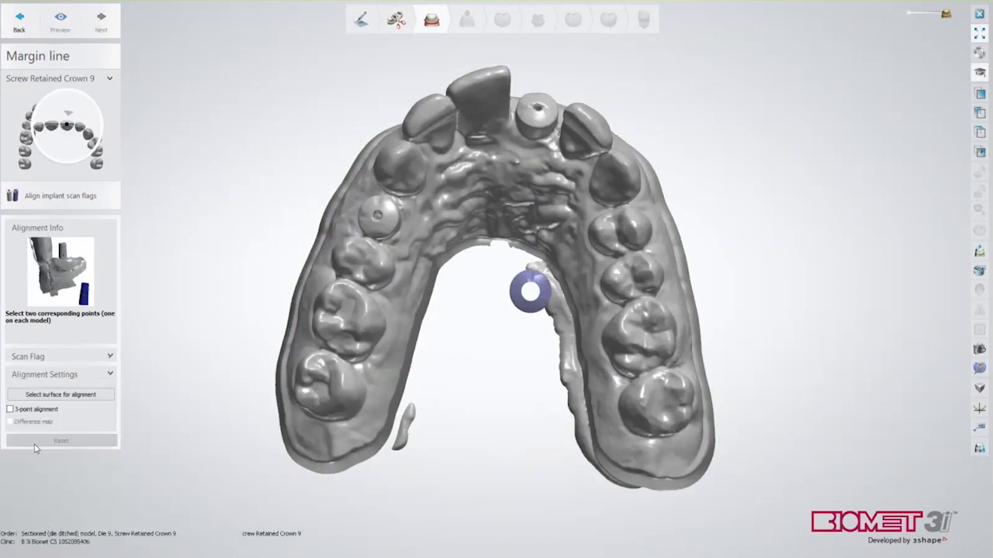
right_click_drag(447, 457, 478, 405)
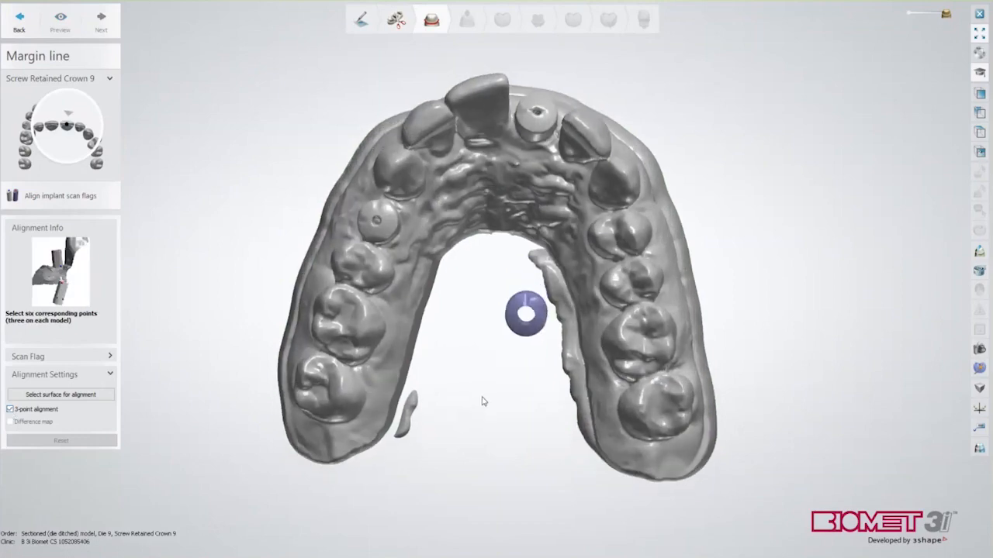
scroll(473, 274, "up", 3)
middle_click_drag(475, 272, 445, 325)
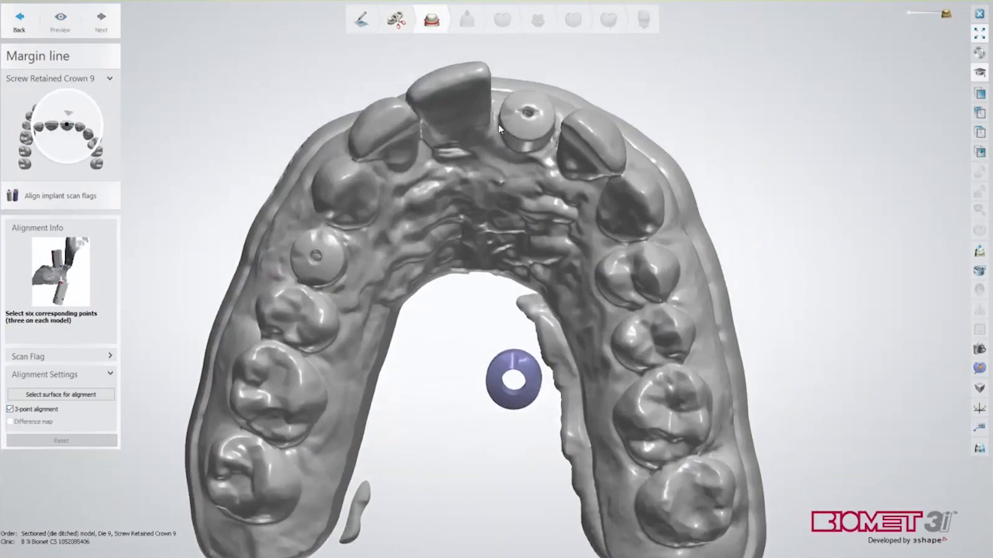
left_click(513, 363)
right_click_drag(531, 132, 526, 160)
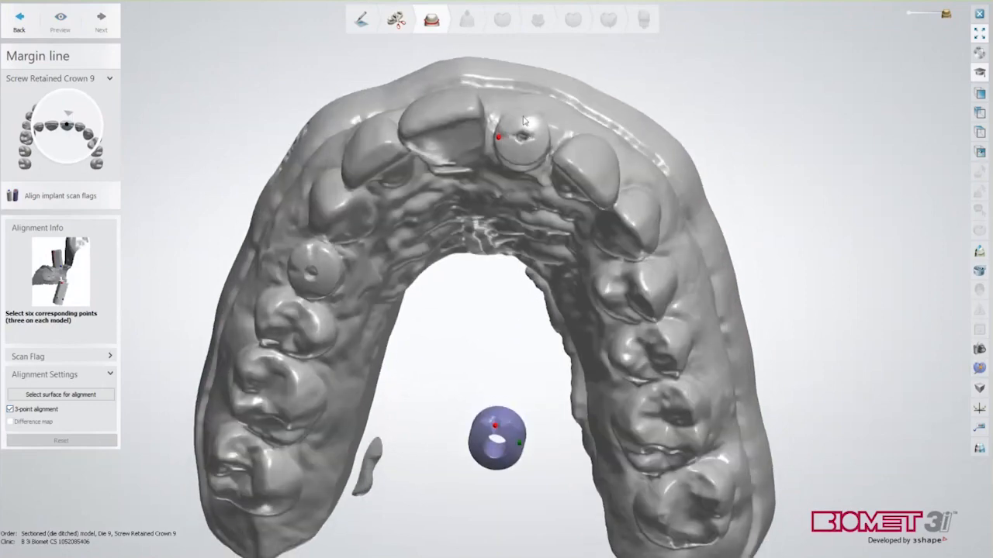
left_click(522, 115)
left_click(523, 164)
right_click_drag(564, 244, 566, 225)
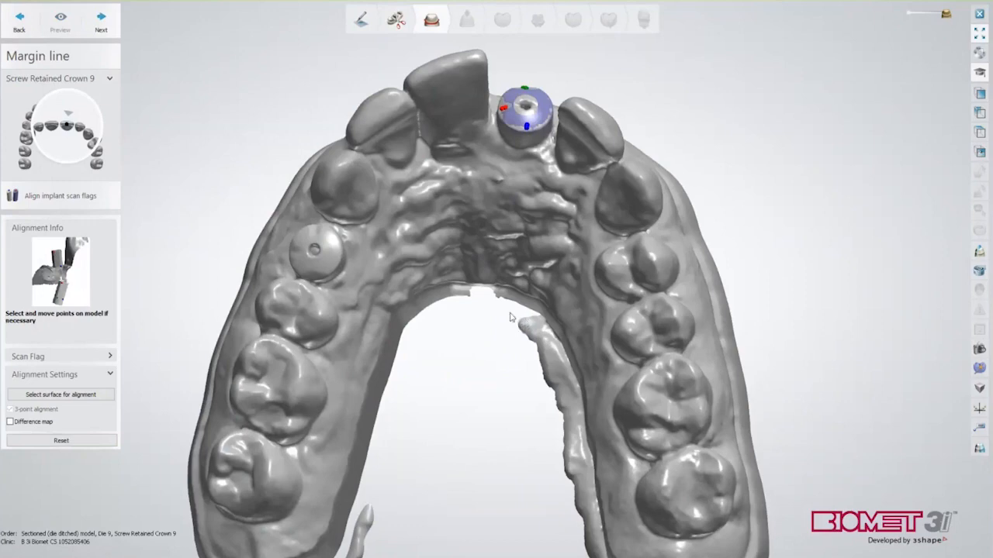
right_click_drag(501, 301, 501, 341)
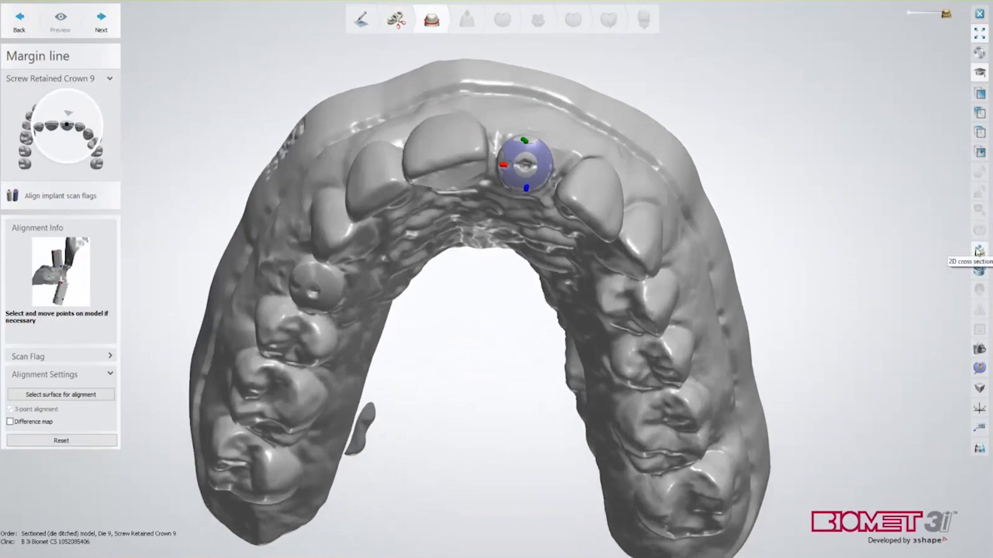
Cut a 2D cross section through the implant and tilt the implant axis handles to fit the profile
left_click(979, 251)
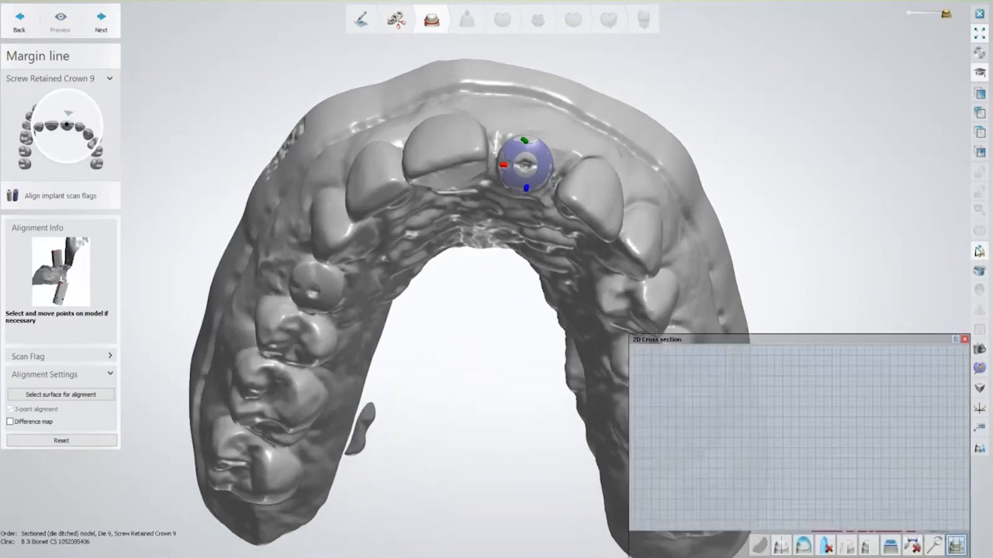
left_click_drag(552, 90, 479, 328)
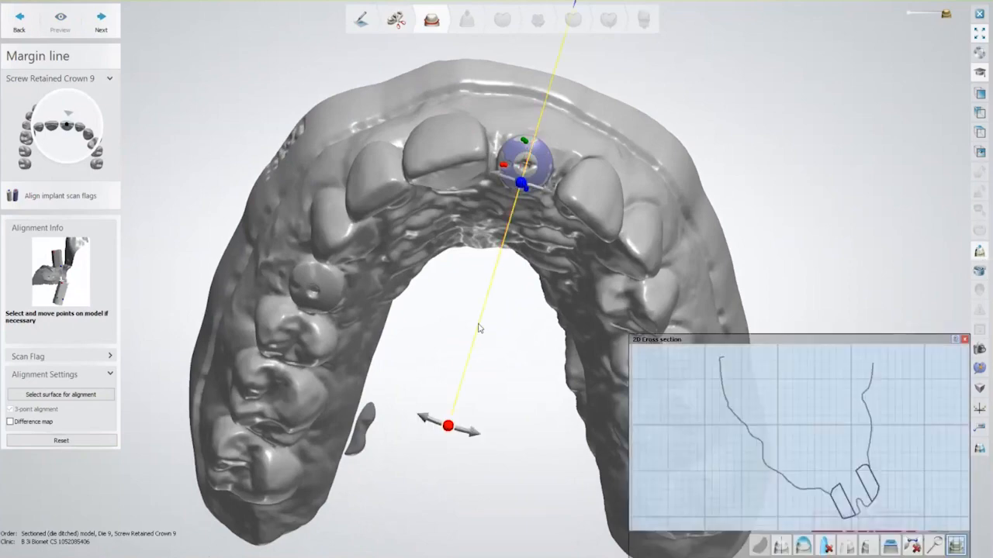
scroll(870, 454, "up", 5)
middle_click_drag(867, 459, 827, 322)
scroll(810, 407, "up", 1)
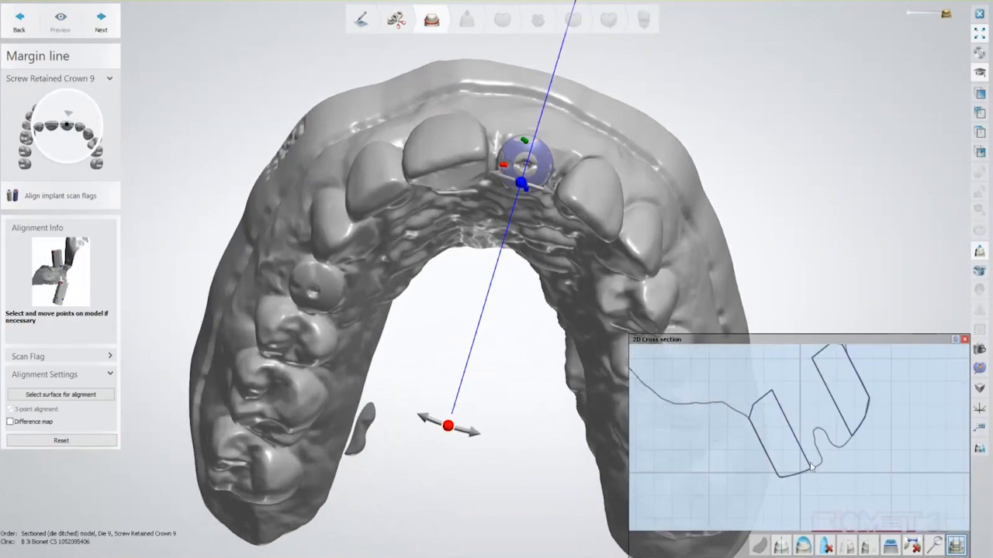
scroll(819, 464, "down", 1)
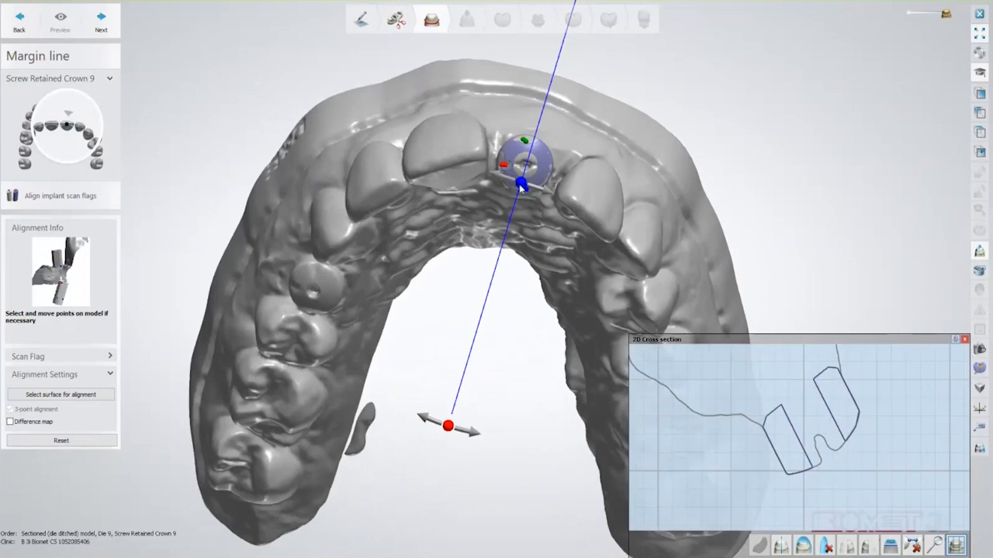
mouse_move(520, 187)
left_mouse_down()
mouse_move(502, 183)
mouse_move(529, 193)
left_mouse_up()
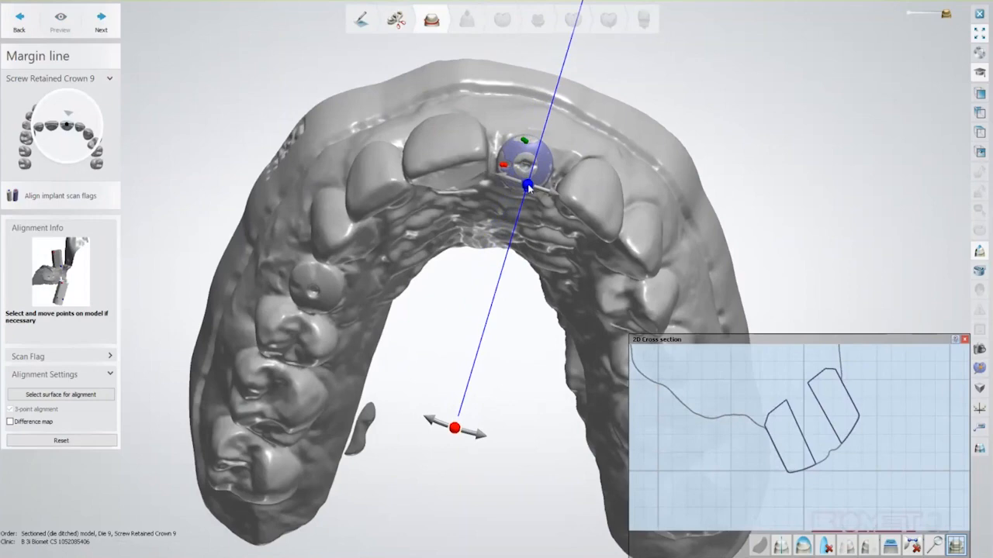
left_click_drag(527, 187, 510, 179)
left_click_drag(447, 396, 309, 268)
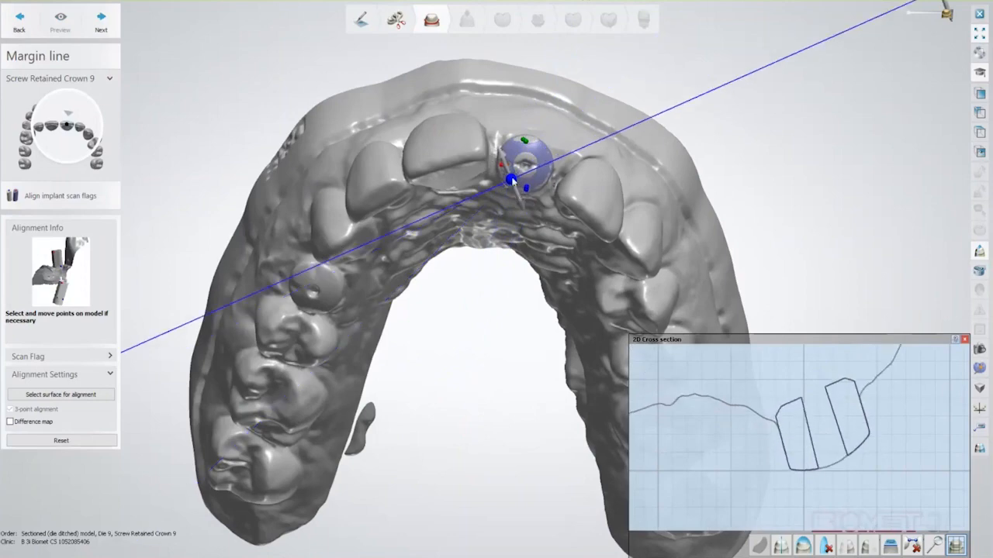
mouse_move(512, 180)
left_mouse_down()
mouse_move(519, 188)
mouse_move(524, 159)
mouse_move(517, 169)
left_mouse_up()
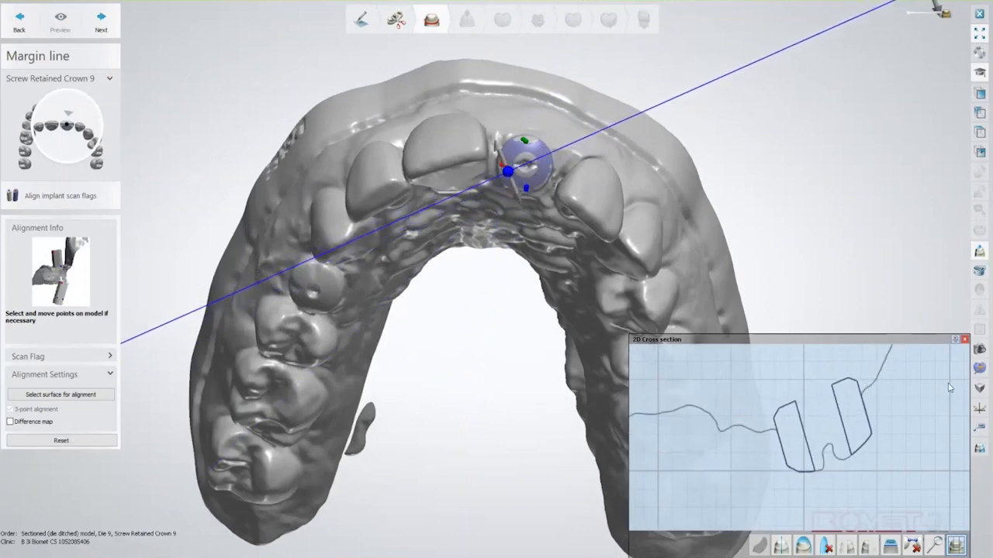
left_click(964, 340)
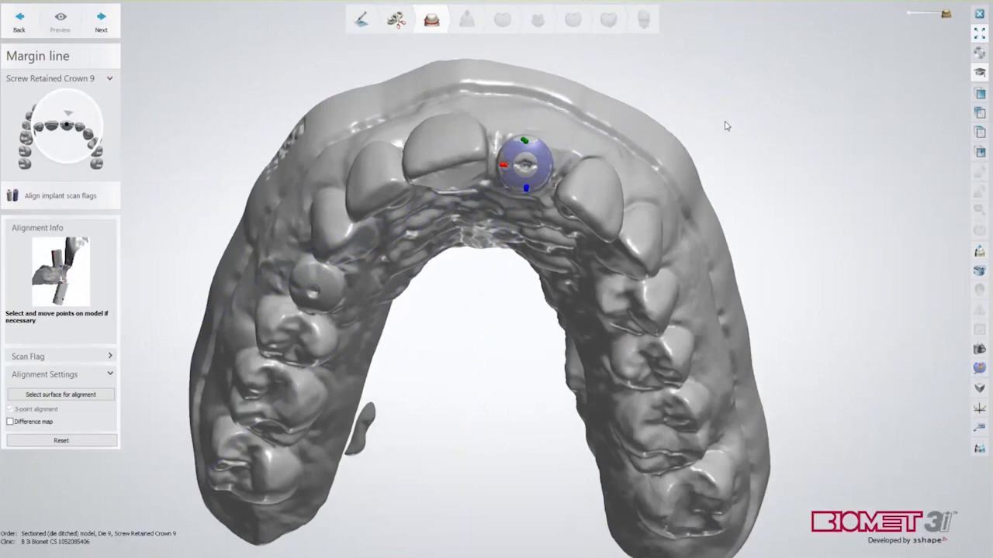
Confirm the flag alignment, then set the insertion direction while viewing the implant end-on
left_click(103, 24)
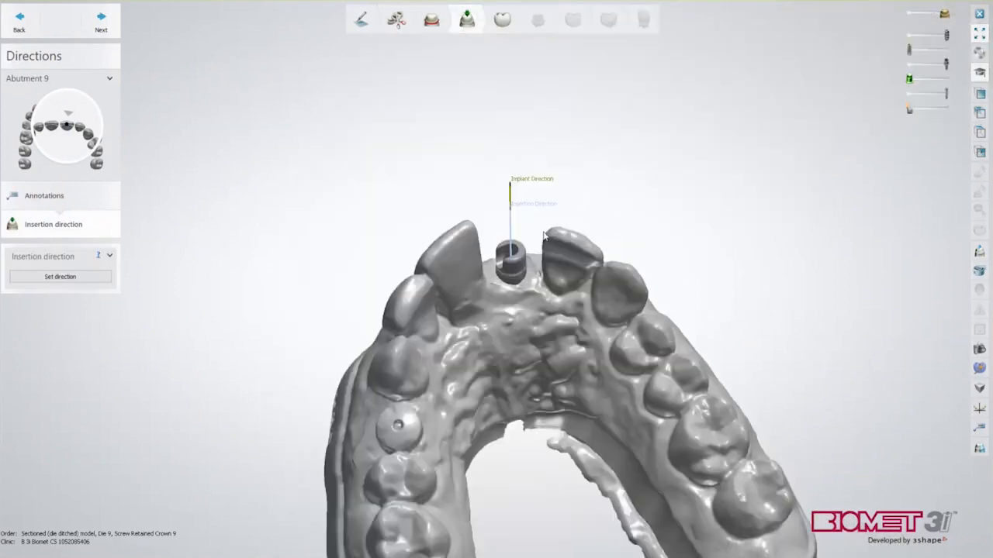
right_click_drag(543, 233, 552, 299)
scroll(541, 327, "up", 5)
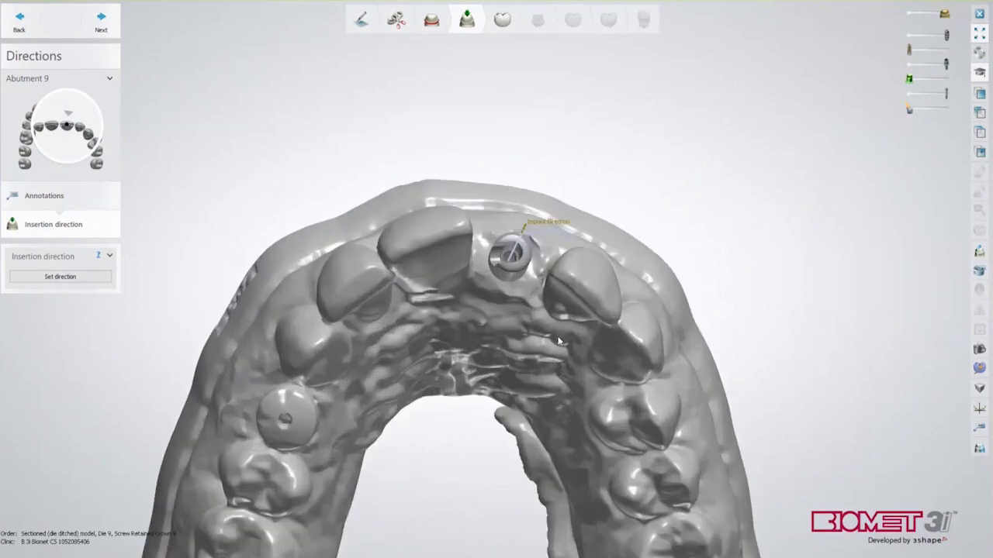
right_click_drag(541, 328, 525, 332)
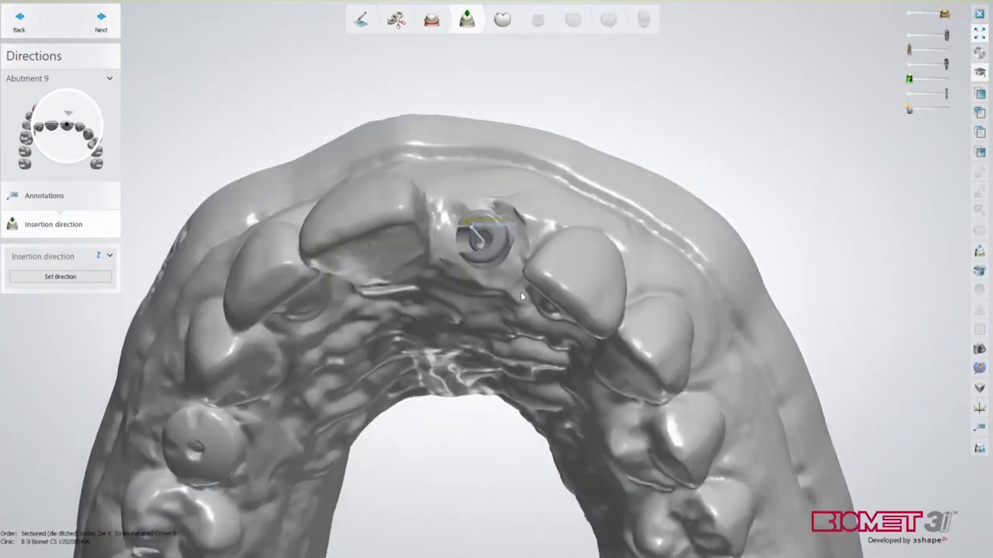
scroll(515, 256, "up", 5)
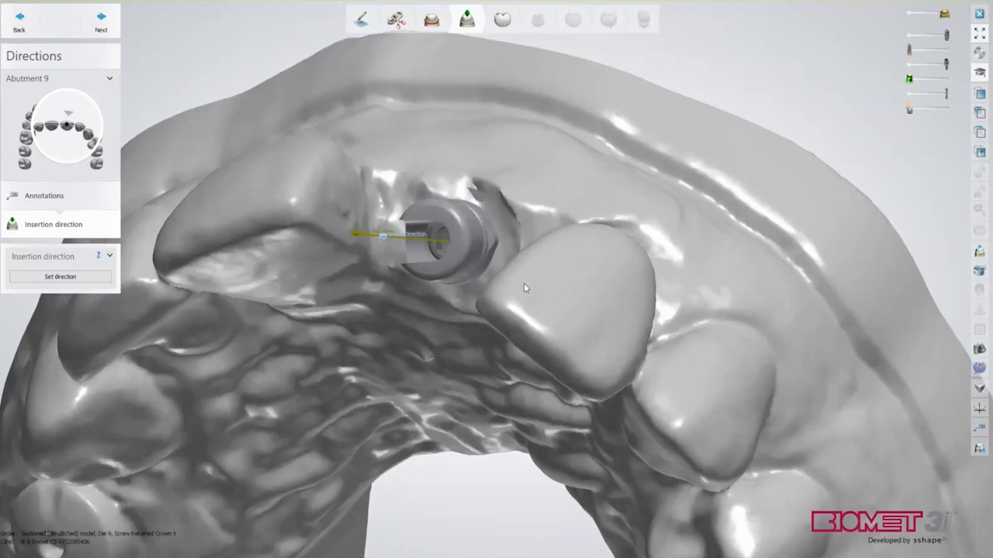
right_click_drag(530, 288, 462, 228)
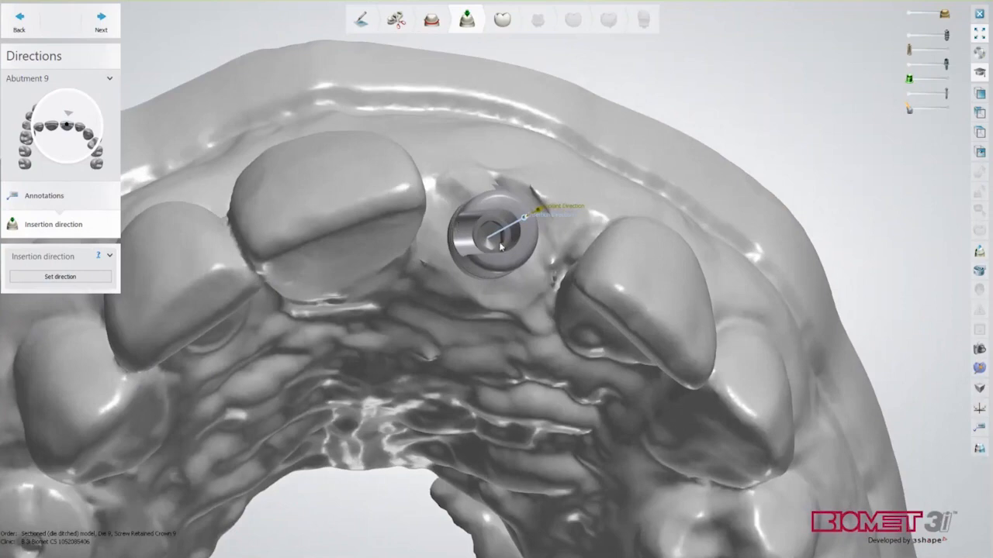
right_click_drag(508, 277, 492, 287)
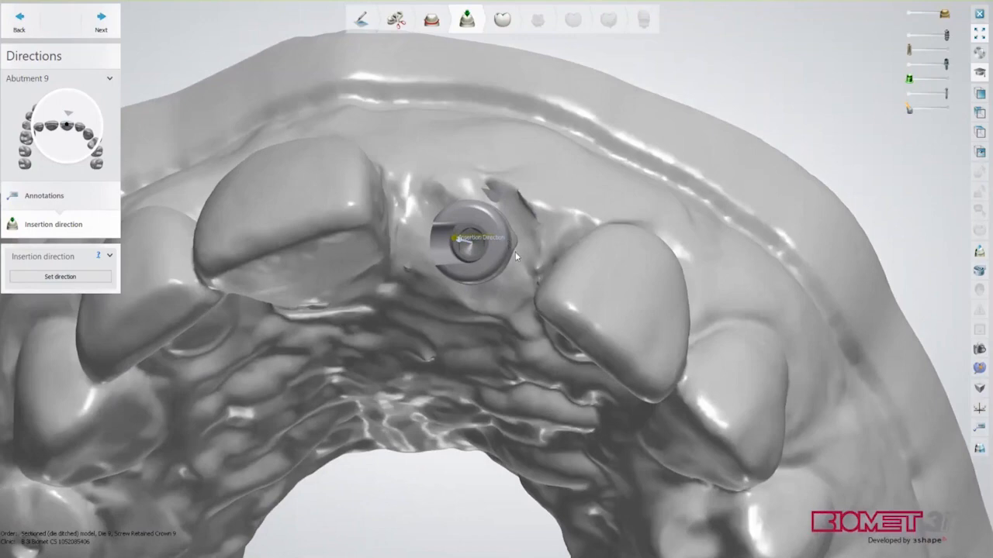
scroll(520, 266, "down", 5)
right_click_drag(467, 133, 482, 128)
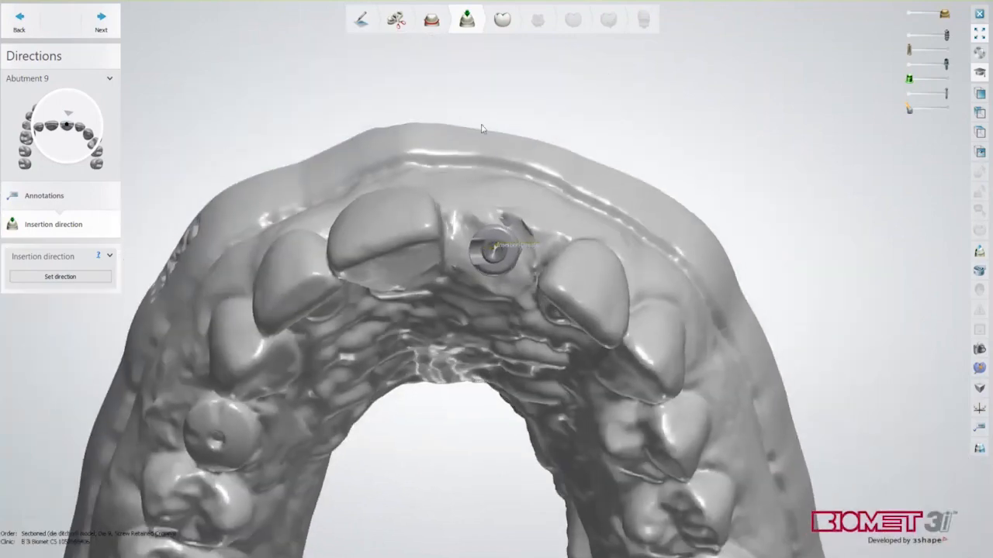
right_click_drag(405, 192, 405, 191)
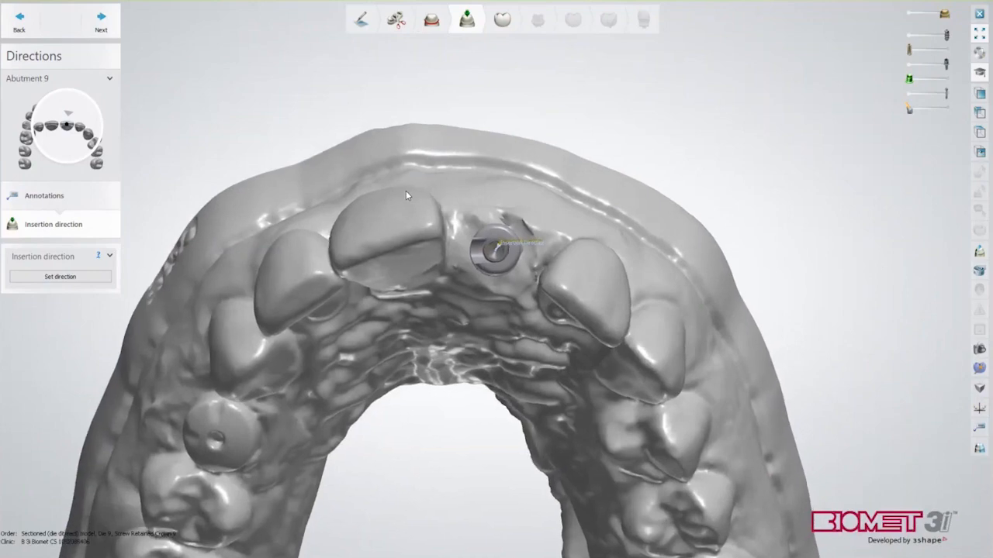
left_click(75, 277)
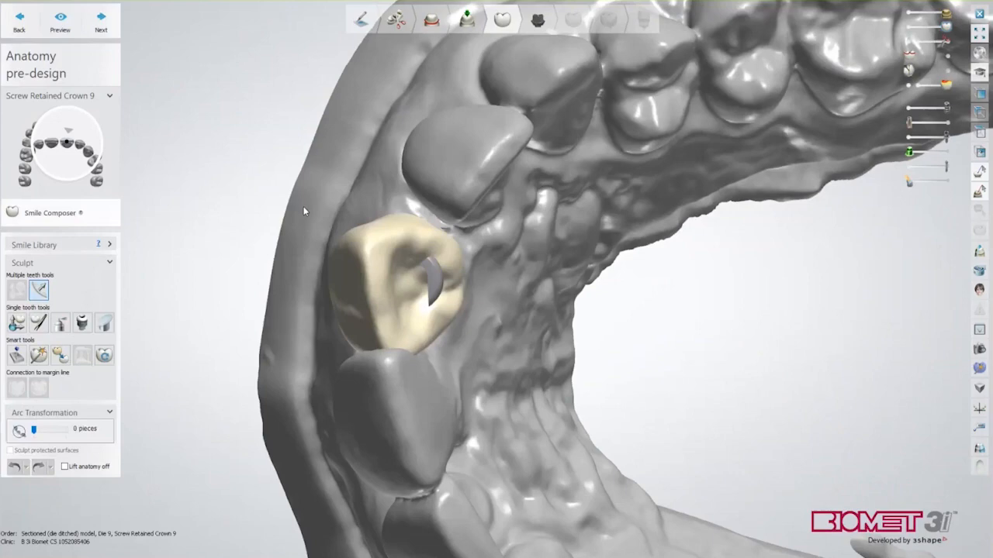
Move the proposed tooth 9 crown down and slightly right between its neighbours
scroll(304, 211, "down", 5)
right_click_drag(304, 211, 516, 283)
scroll(510, 284, "up", 4)
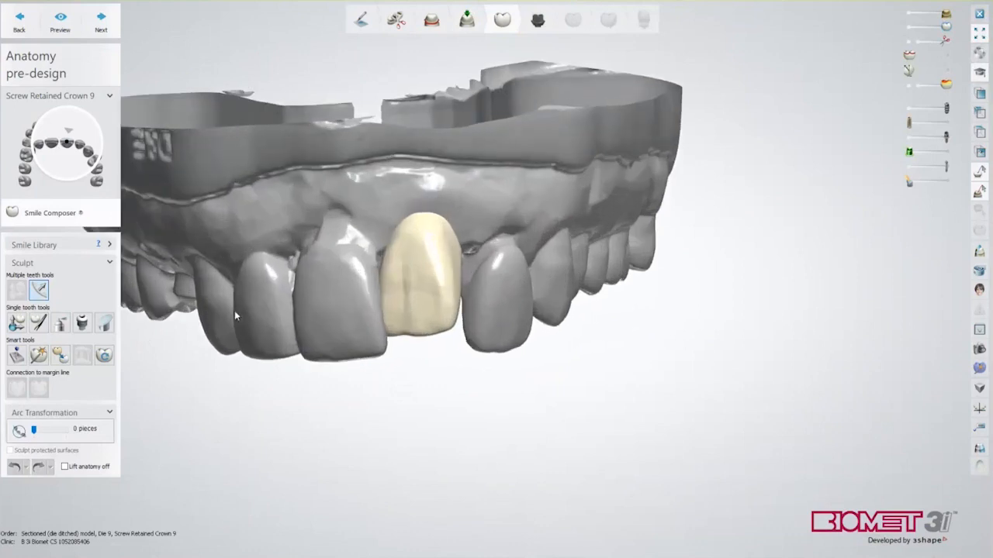
left_click_drag(426, 300, 435, 317)
With the single-tooth transform tool, rotate the crown clockwise and widen its edge slightly
left_click(17, 323)
right_click_drag(448, 421, 426, 376)
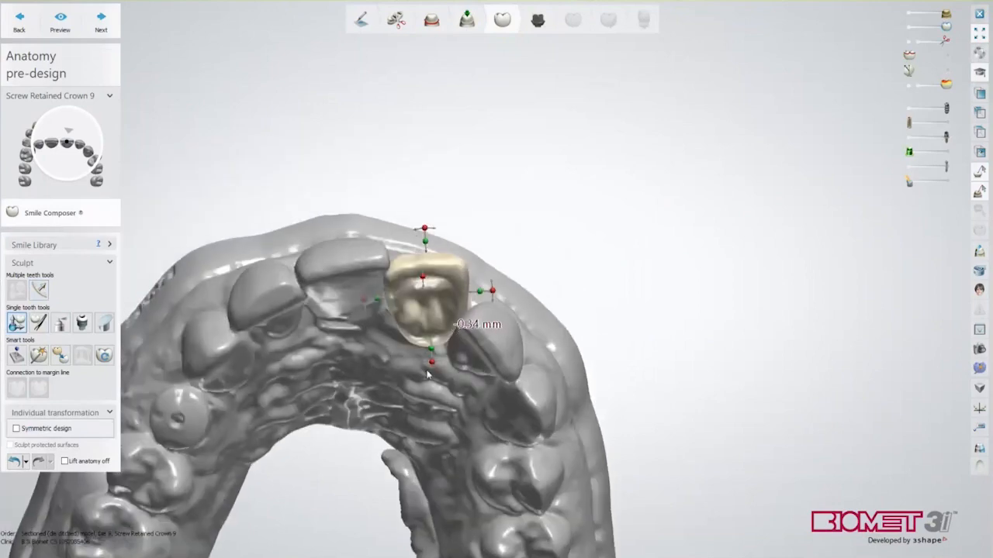
left_click_drag(432, 362, 410, 357)
left_click_drag(478, 312, 482, 313)
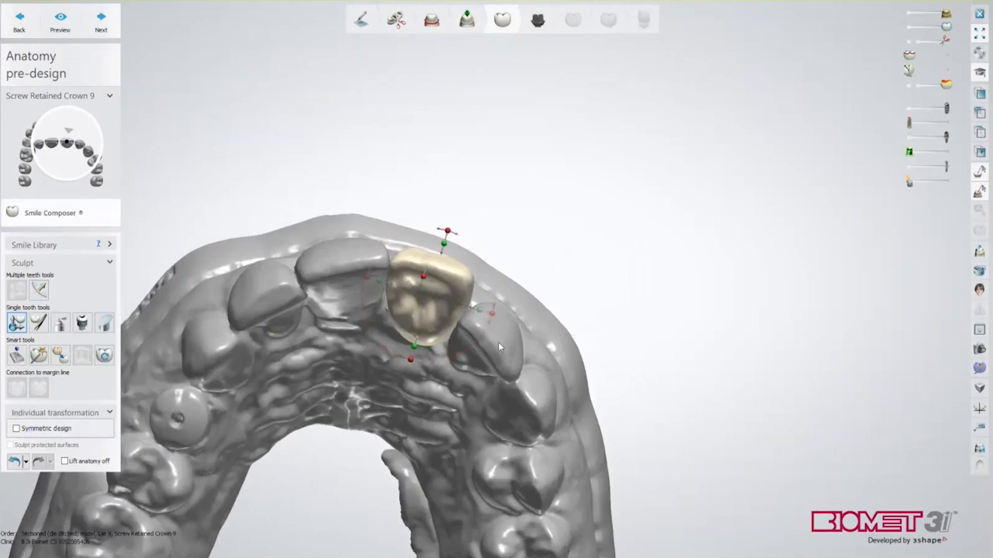
scroll(498, 343, "down", 4)
right_click_drag(532, 311, 463, 419)
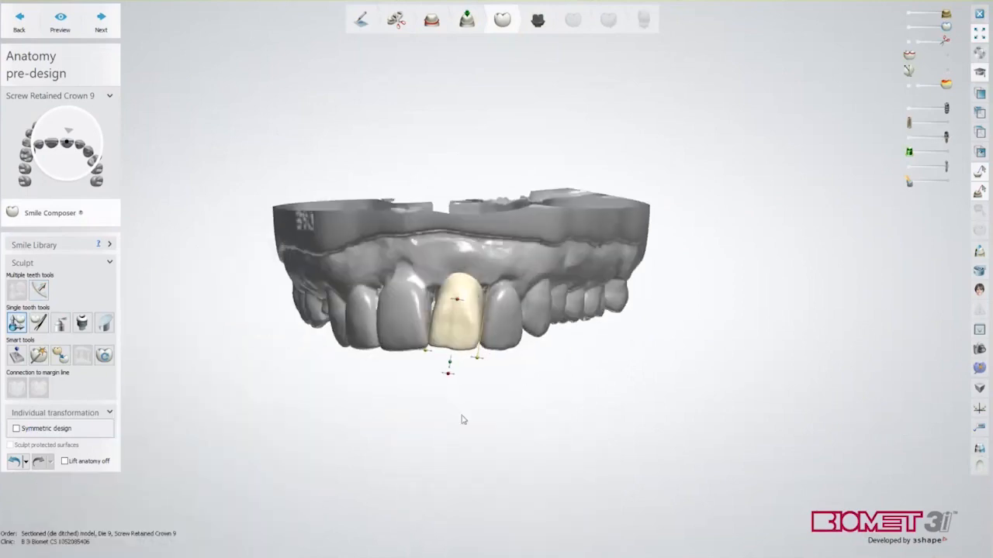
scroll(457, 415, "up", 4)
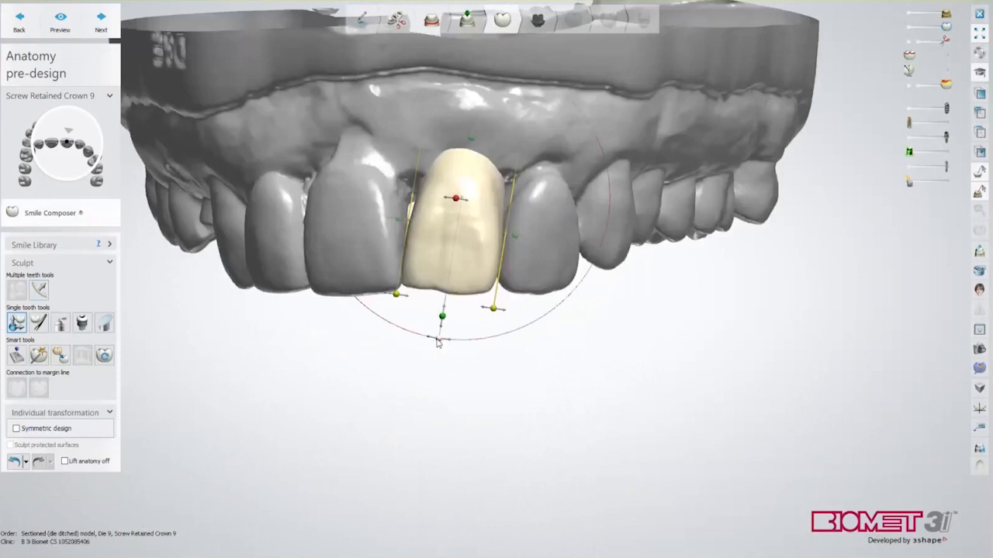
Tilt the crown upright and widen its right side slightly, checking it from below and occlusally
left_click_drag(447, 342, 466, 341)
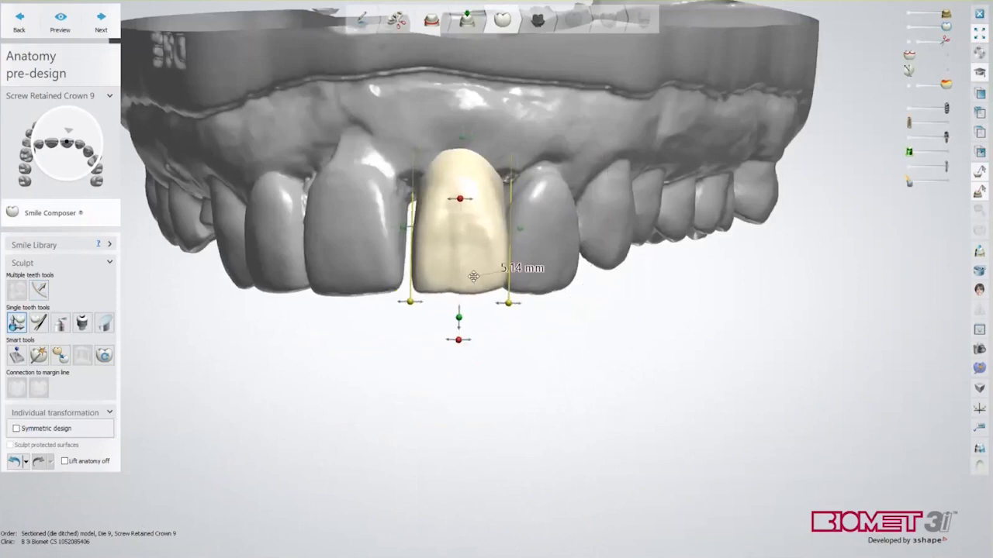
left_click_drag(463, 278, 463, 275)
mouse_move(489, 347)
right_click_drag(490, 347, 496, 269)
left_click_drag(509, 234, 515, 236)
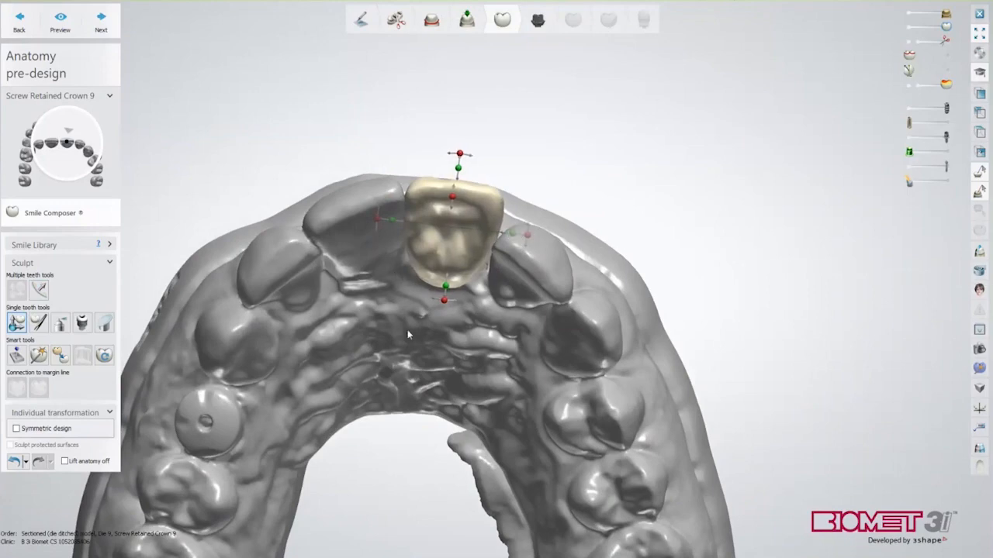
right_click_drag(408, 332, 439, 295)
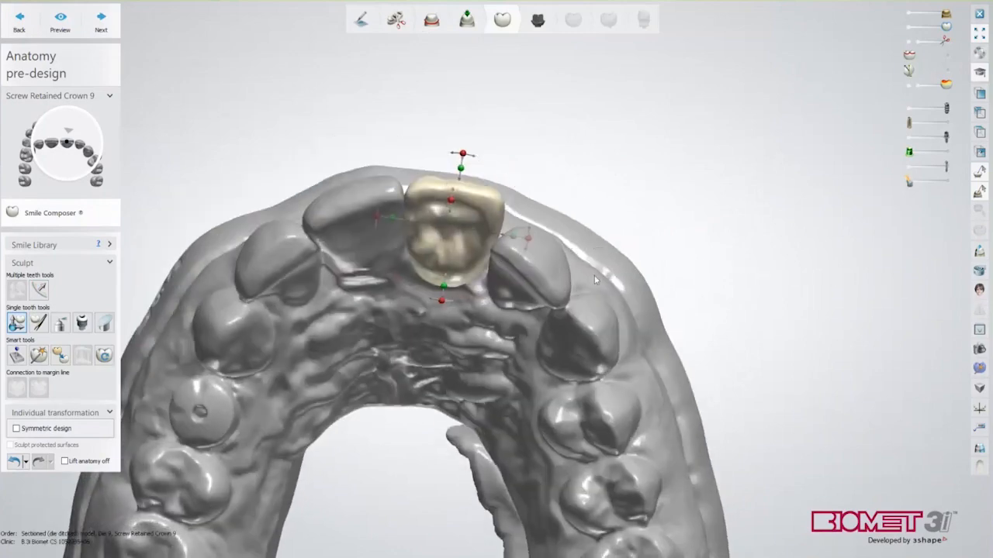
right_click_drag(595, 280, 673, 260)
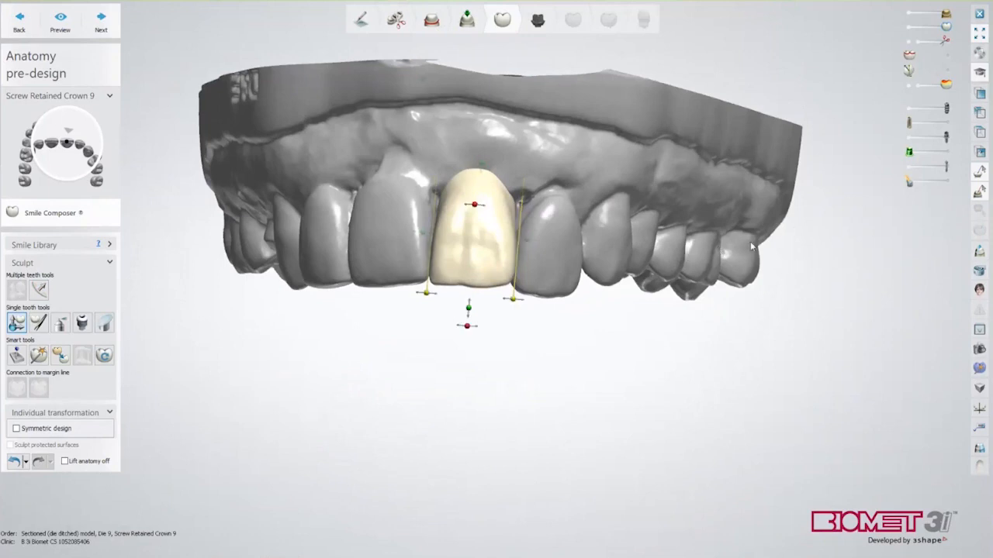
left_click(948, 182)
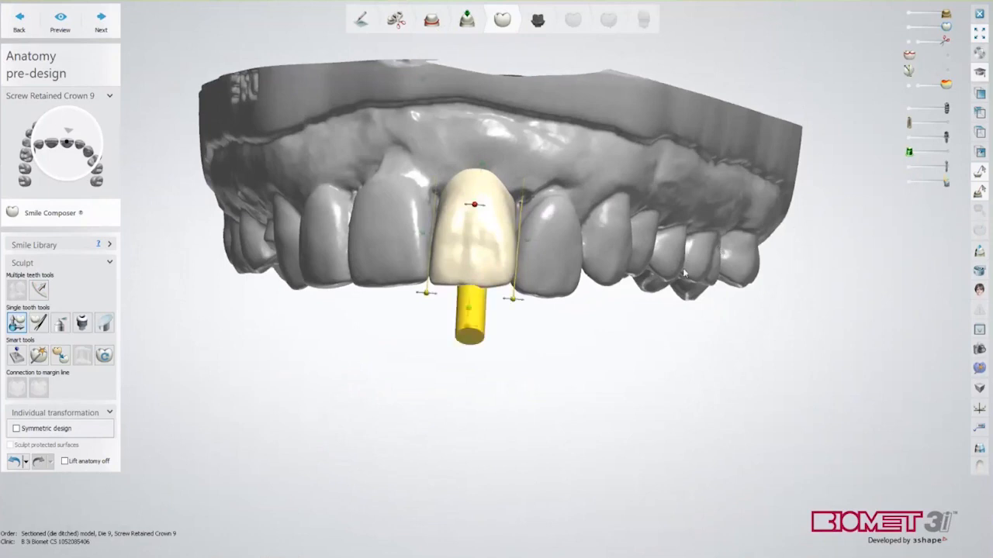
right_click_drag(686, 275, 679, 216)
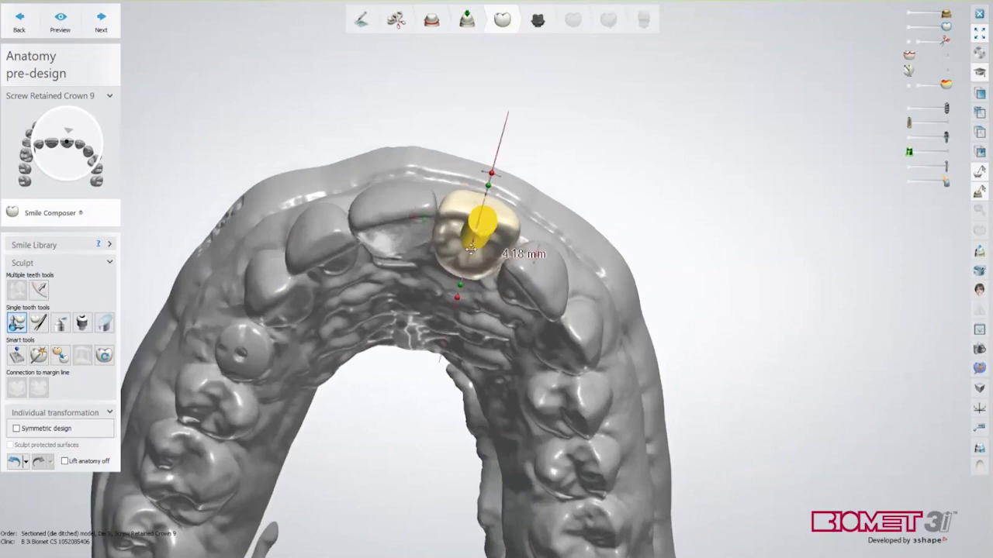
right_click_drag(505, 257, 511, 271)
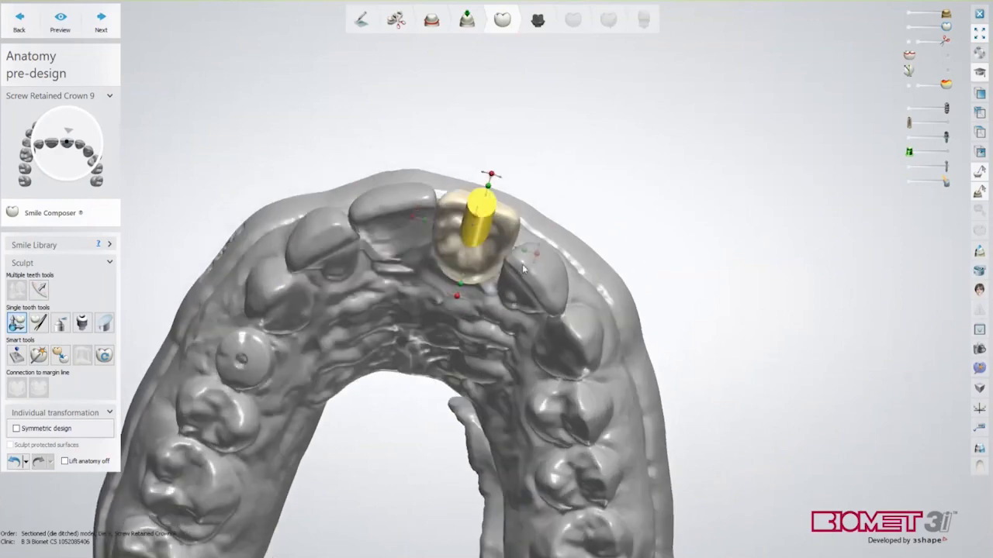
mouse_move(452, 296)
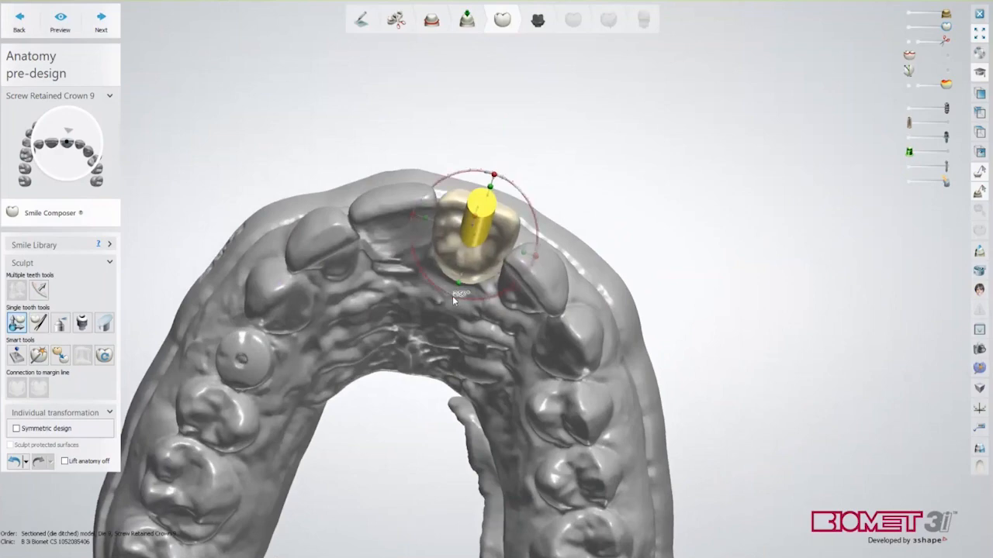
right_click_drag(514, 262, 540, 253)
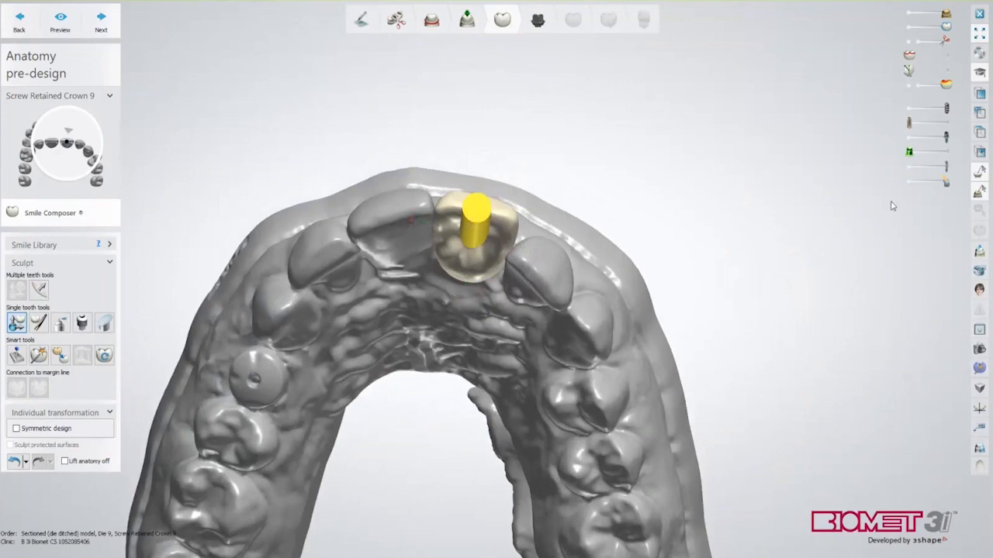
left_click(910, 183)
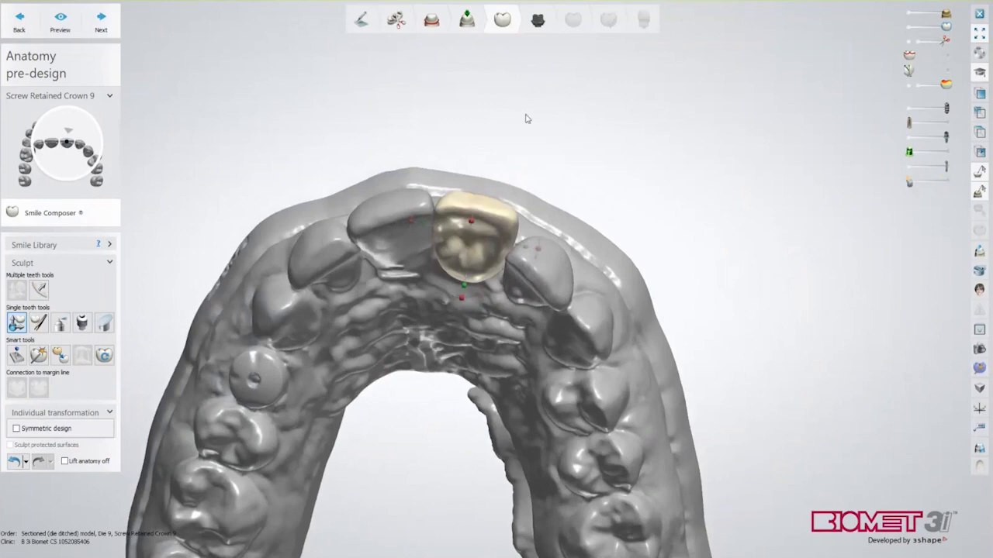
Advance to the Abutments/Post and Cores step and dismiss the information message
left_click(102, 23)
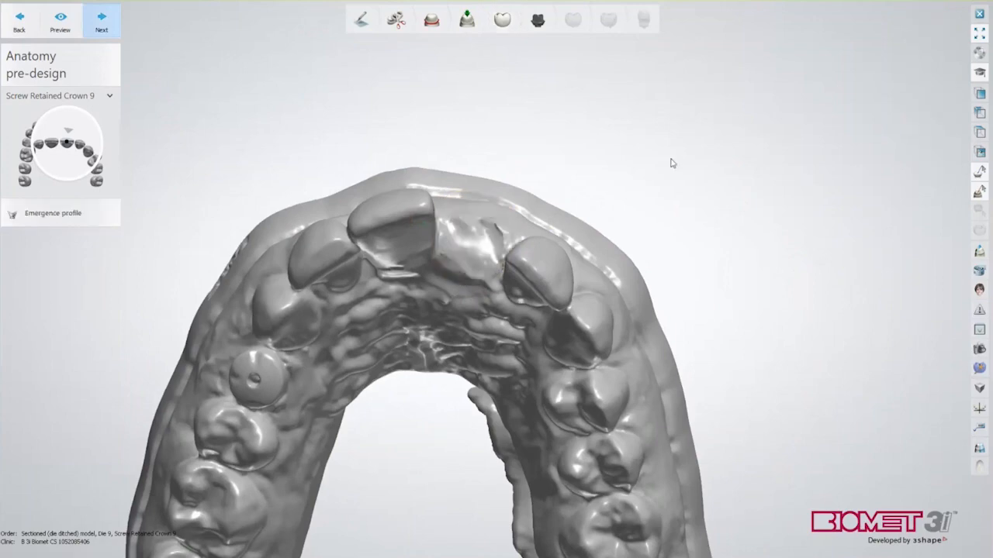
left_click(496, 299)
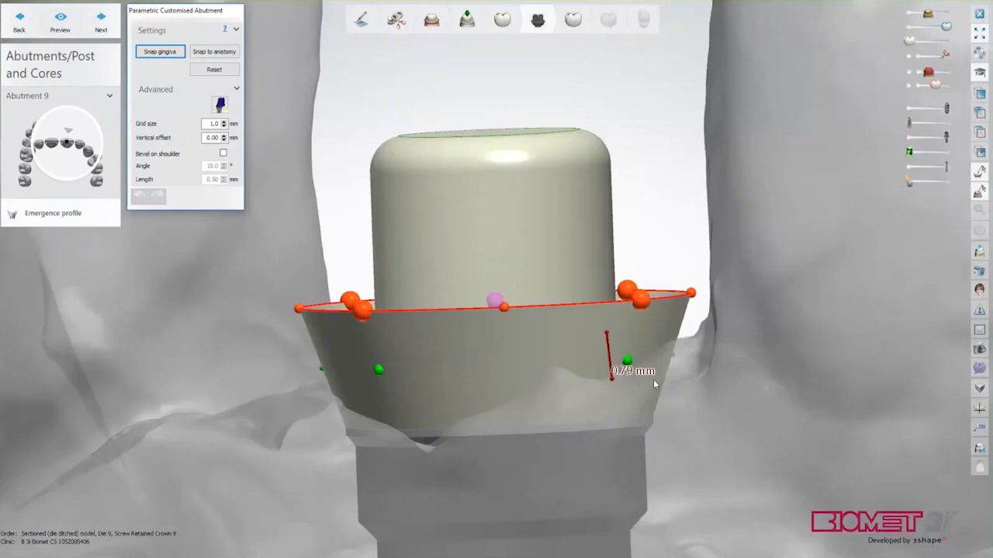
scroll(725, 415, "down", 5)
scroll(724, 409, "down", 3)
right_click_drag(724, 408, 616, 226)
scroll(610, 246, "up", 1)
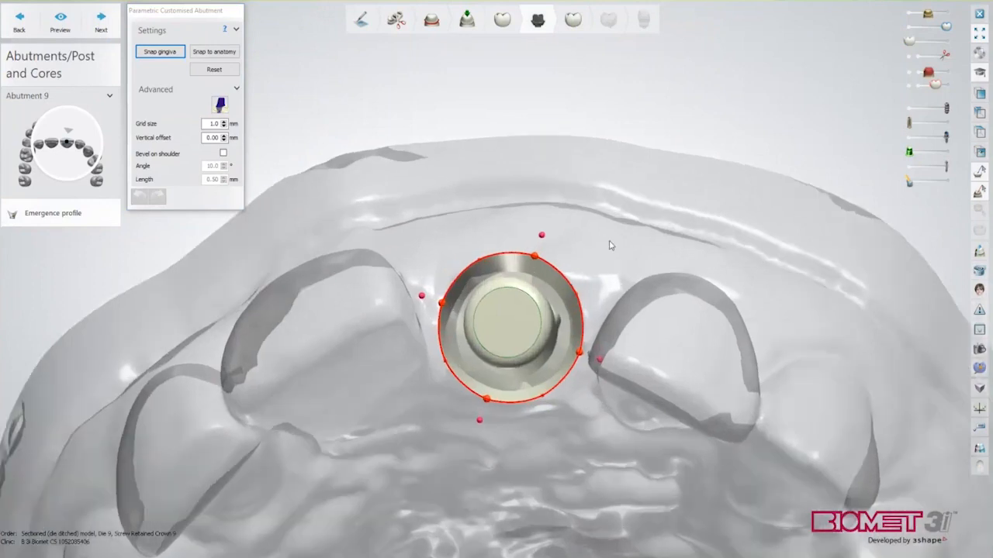
Tilt the tooth 9 abutment axis toward the left
mouse_move(544, 237)
left_click_drag(544, 237, 498, 230)
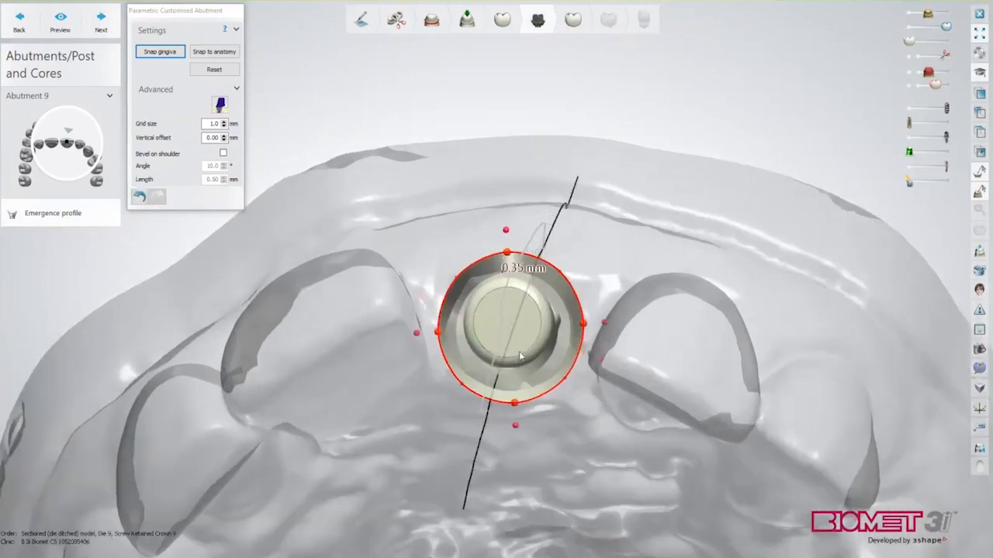
mouse_move(583, 323)
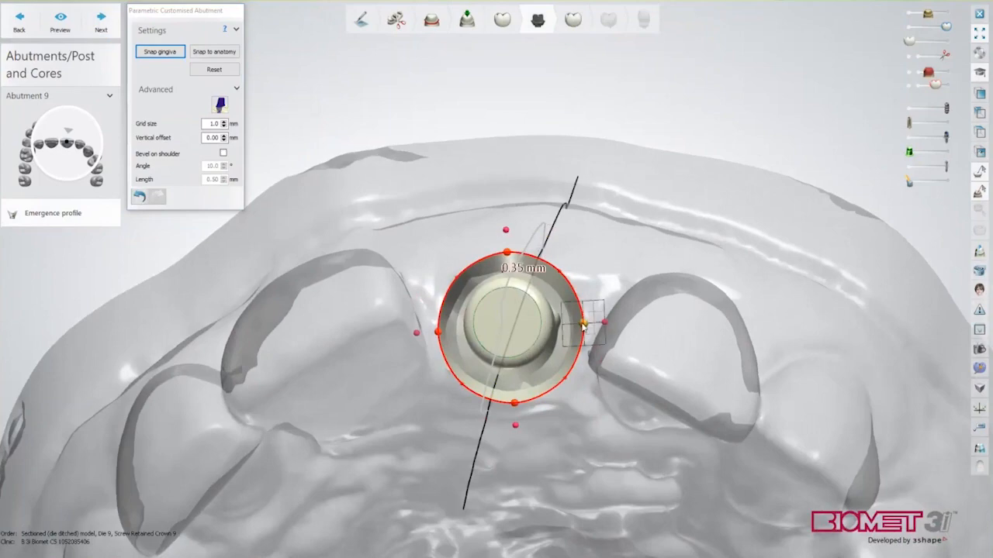
scroll(591, 369, "up", 2)
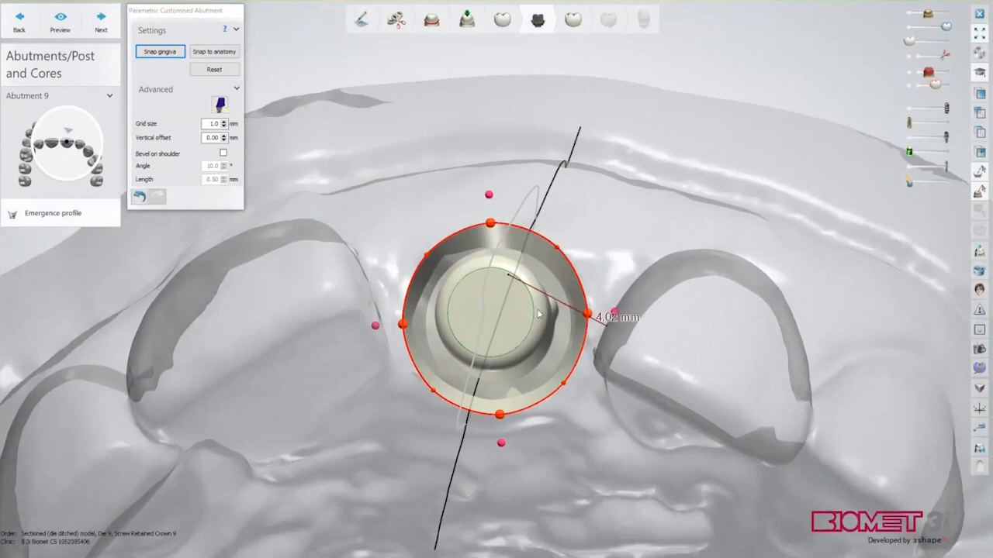
scroll(581, 365, "down", 2)
right_click_drag(581, 365, 638, 284)
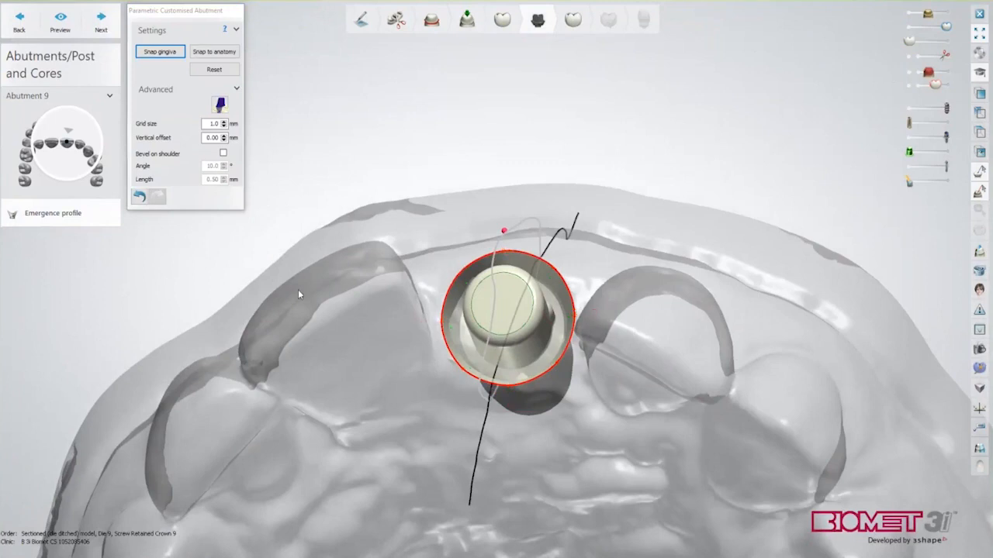
right_click_drag(262, 366, 706, 348)
scroll(666, 336, "up", 5)
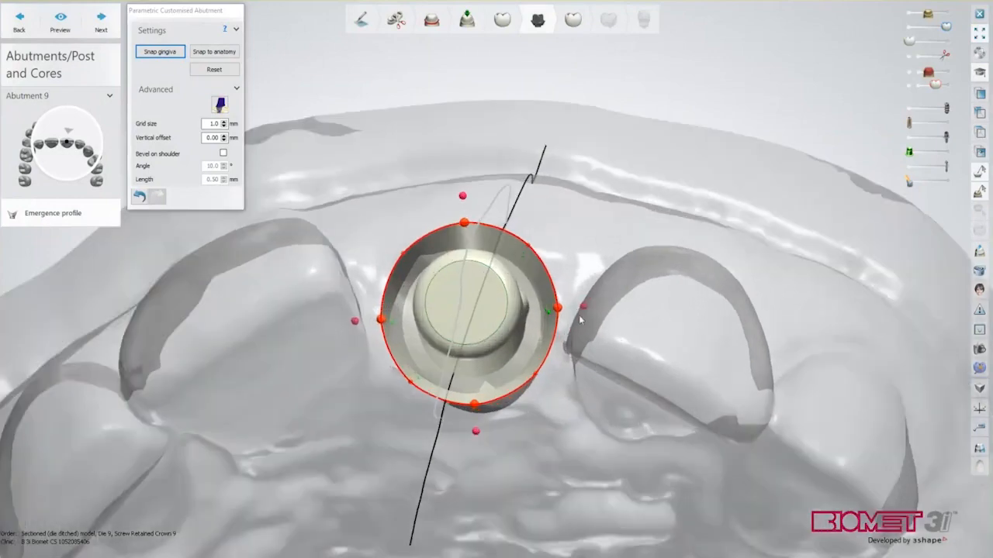
Pull the upper margin points outward, raise the top point and lower the bottom point
left_click_drag(505, 222, 530, 211)
left_click_drag(336, 233, 330, 224)
left_click_drag(426, 193, 423, 183)
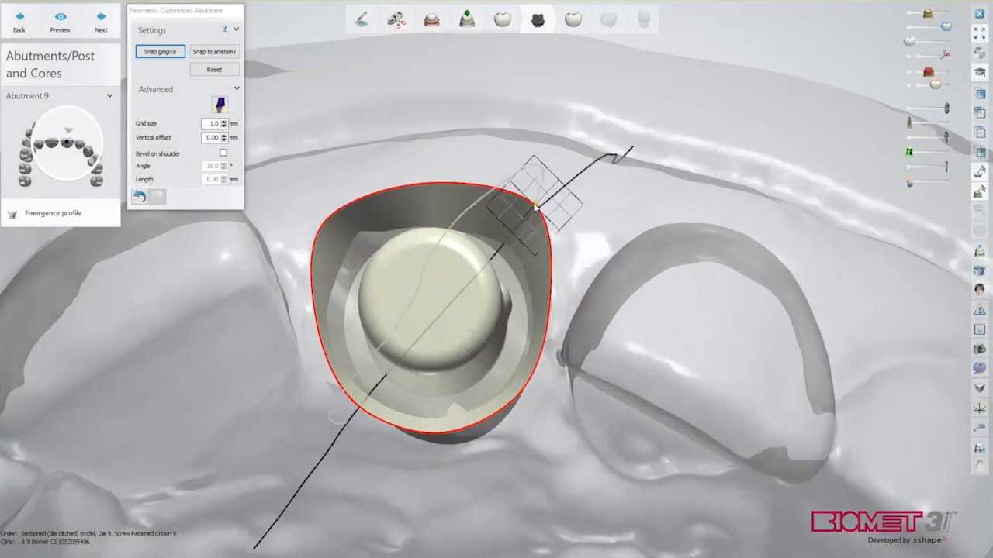
left_click_drag(439, 432, 440, 439)
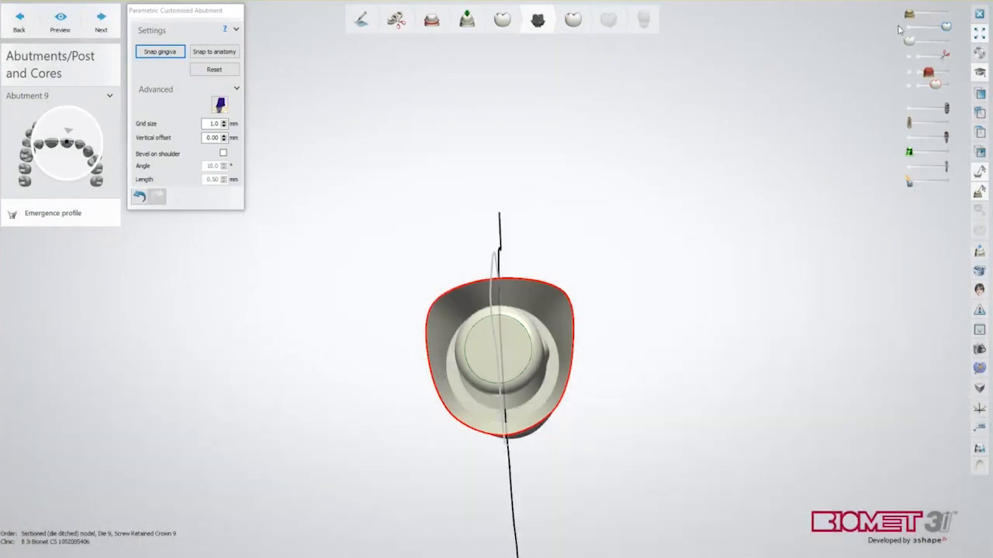
right_click_drag(690, 285, 498, 188)
Lower the margin's centre point to curve it, pulling the emergence profile down to 1.25 mm
scroll(482, 374, "up", 3)
scroll(489, 388, "up", 1)
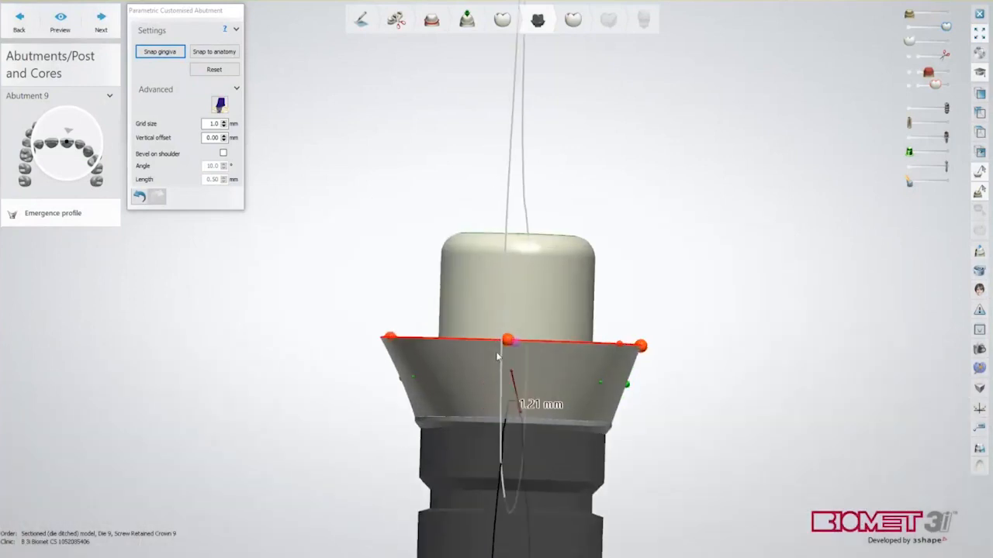
left_click_drag(507, 333, 505, 367)
left_click(937, 14)
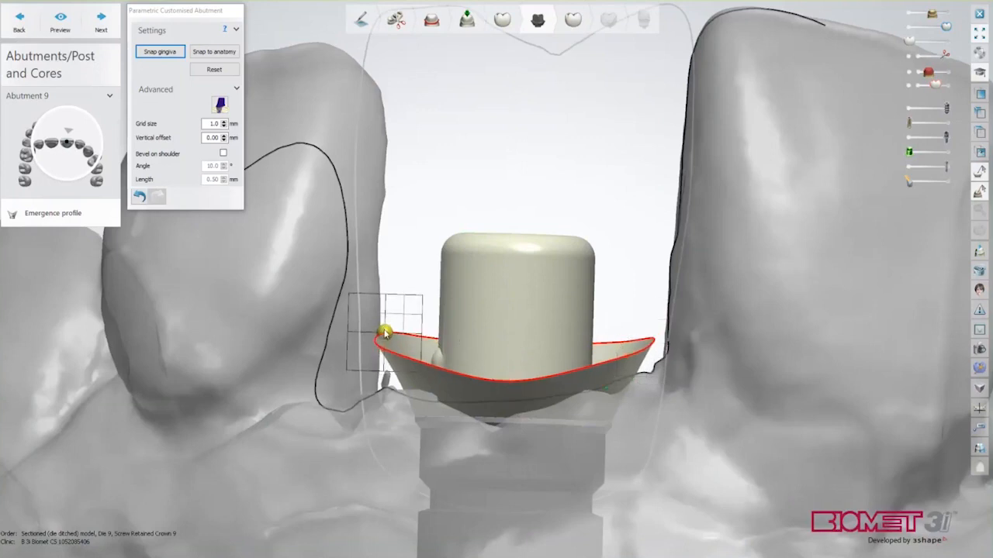
scroll(383, 332, "down", 5)
right_click_drag(347, 407, 385, 417)
scroll(385, 418, "up", 5)
left_click_drag(388, 359, 391, 370)
Hide the jaw model and fine-tune the margin's right, centre and left control points
right_click_drag(391, 370, 483, 399)
scroll(483, 399, "down", 2)
middle_click_drag(483, 399, 552, 362)
scroll(551, 362, "up", 4)
left_click(909, 14)
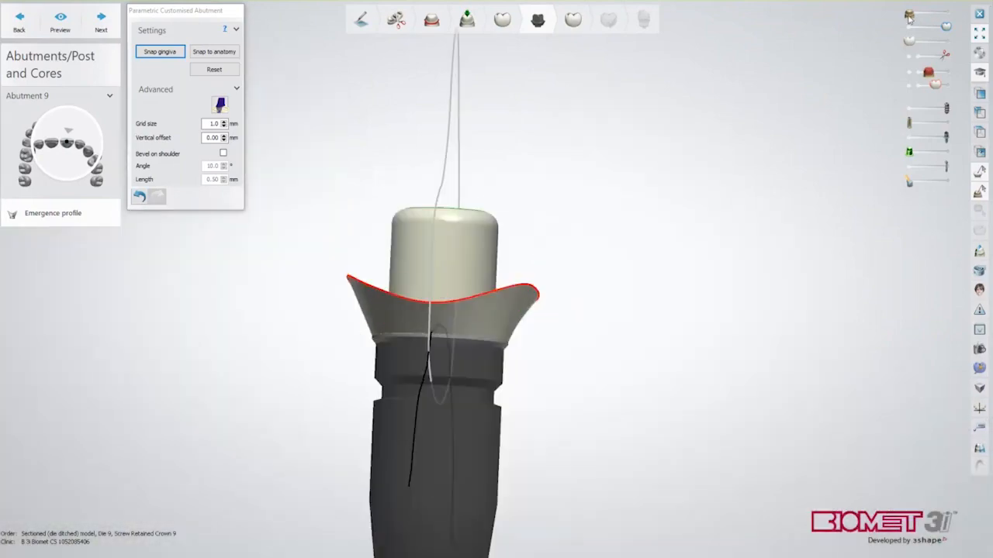
right_click_drag(554, 366, 583, 386)
left_click_drag(532, 285, 532, 286)
left_click_drag(444, 312, 444, 312)
left_click_drag(345, 277, 346, 279)
right_click_drag(346, 280, 483, 348)
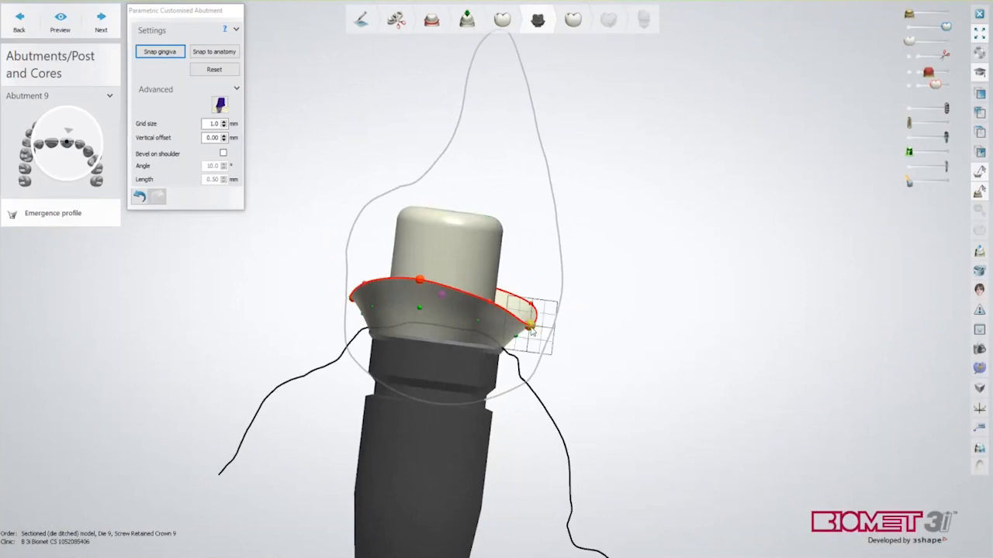
right_click_drag(536, 330, 523, 445)
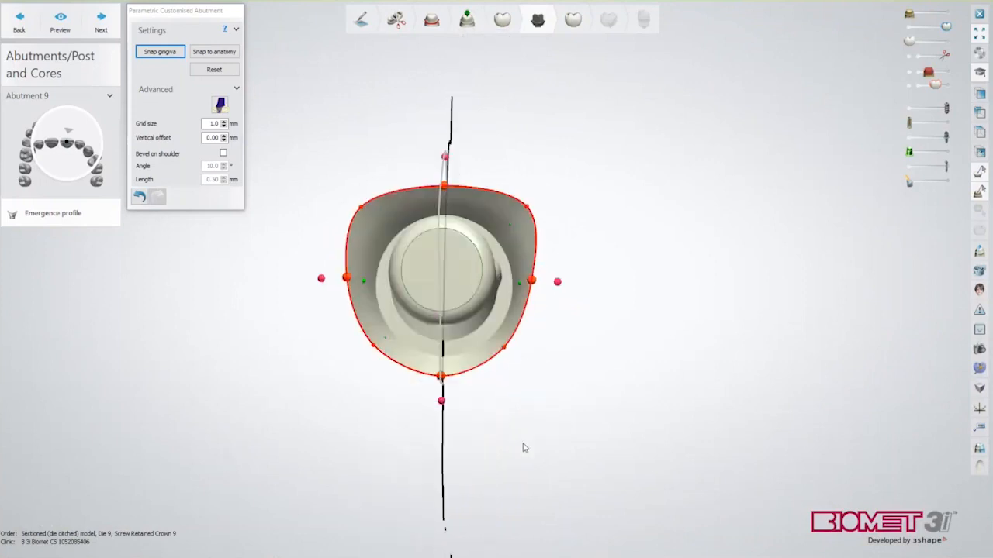
Show the gingiva again and adjust the outline's top, upper-left and upper-right control points
left_click_drag(443, 185, 443, 178)
left_click(939, 16)
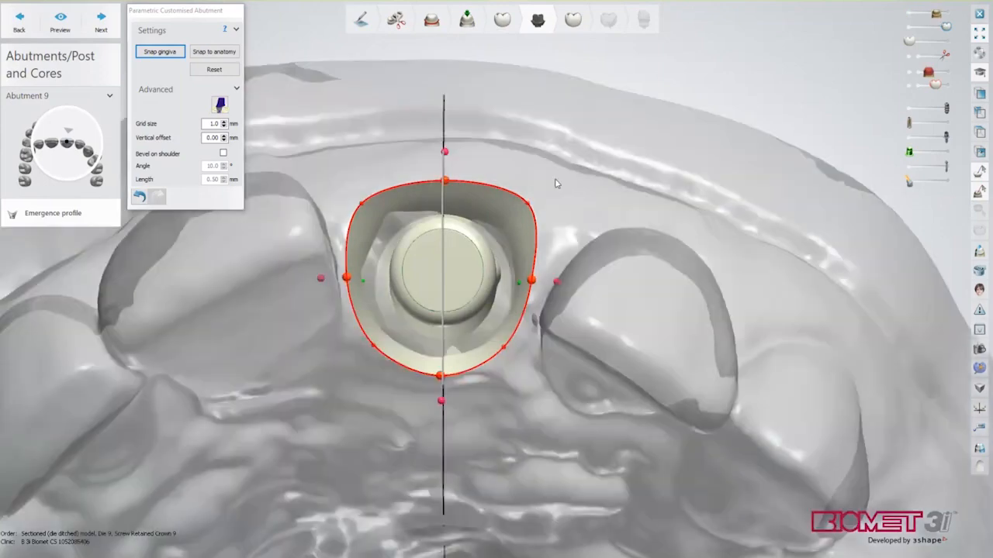
left_click_drag(528, 206, 524, 206)
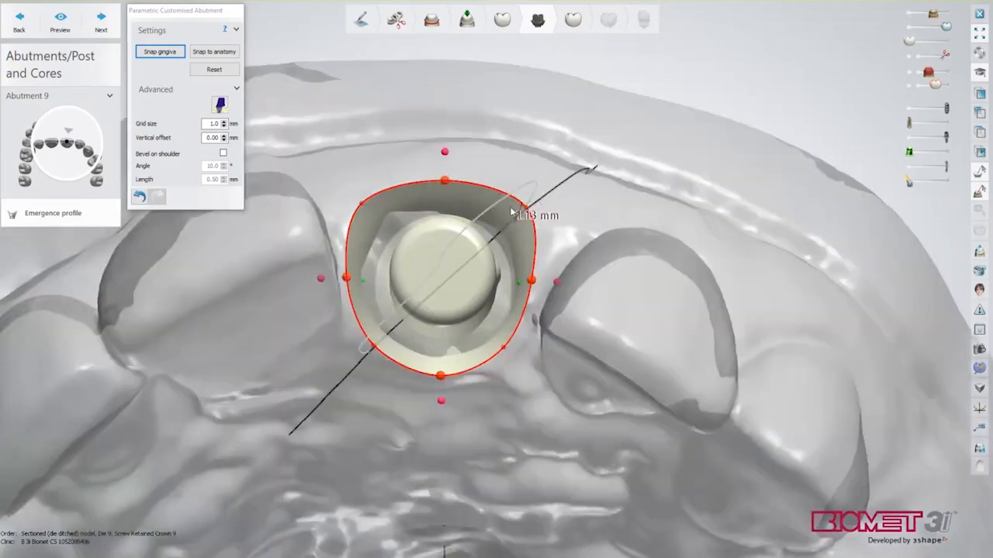
left_click_drag(443, 181, 420, 191)
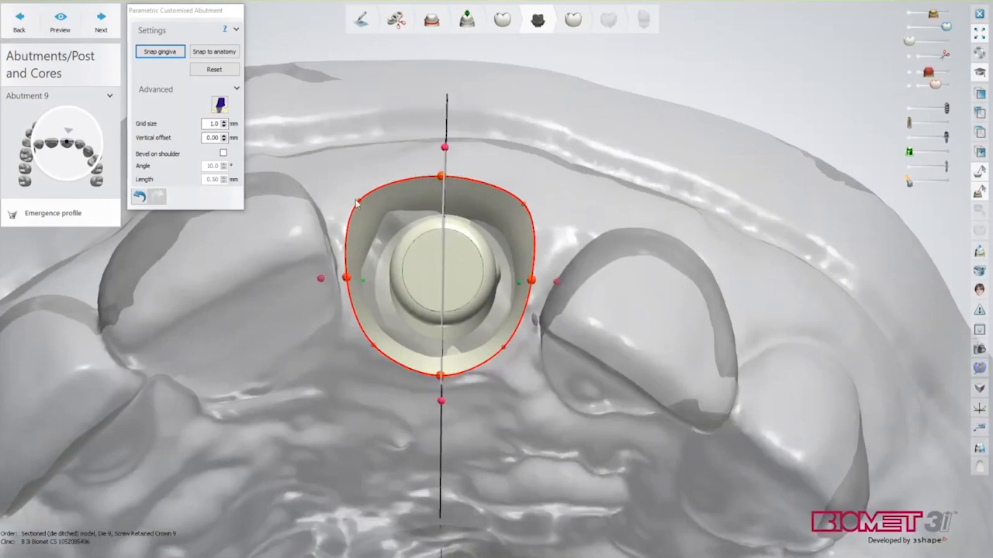
left_click_drag(359, 203, 361, 205)
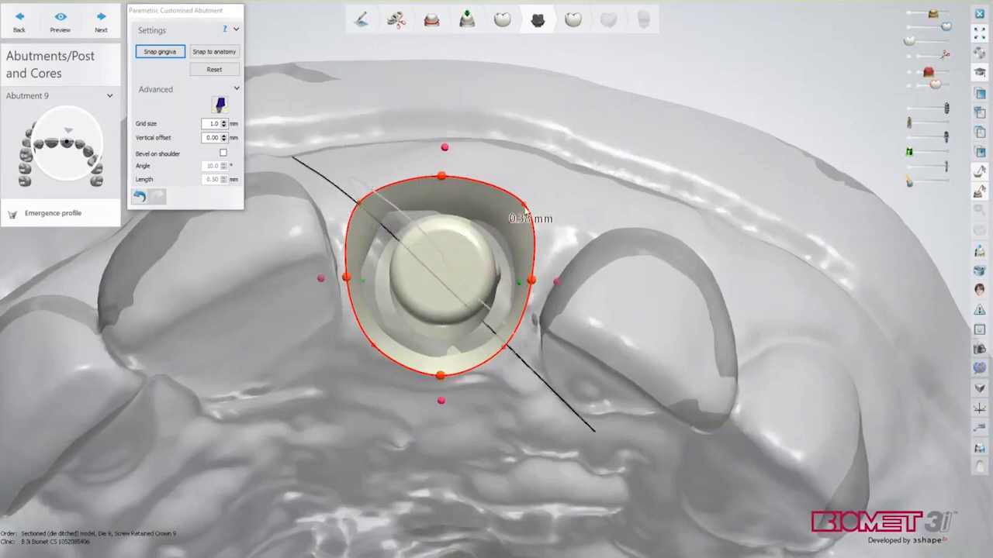
left_click_drag(526, 205, 527, 207)
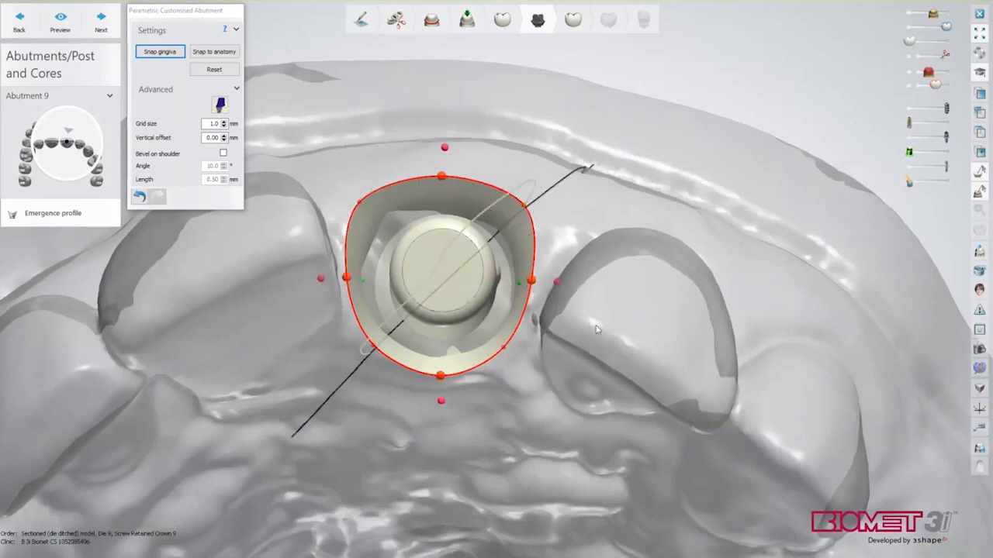
Check the margin under the crown and screw channel, then hide both again
scroll(594, 328, "down", 3)
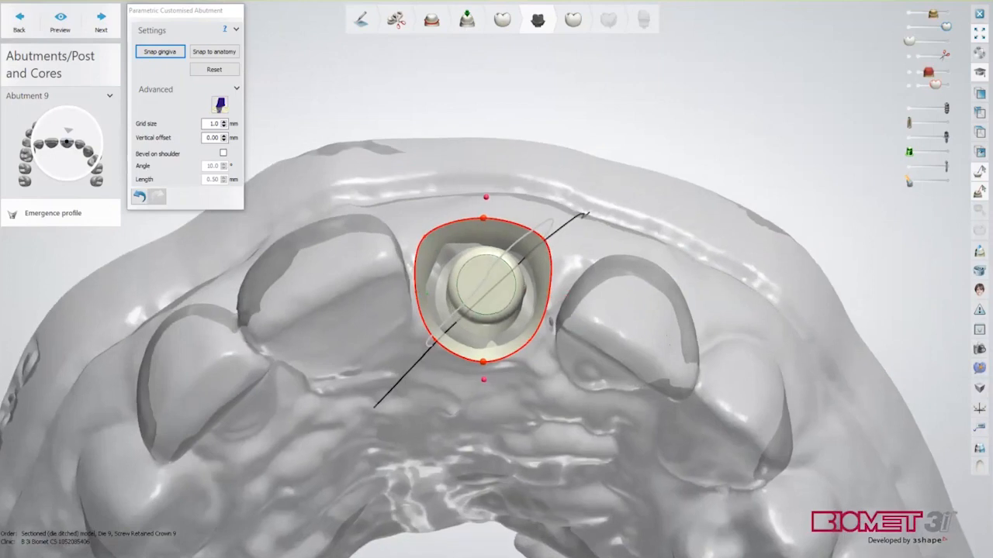
left_click(946, 50)
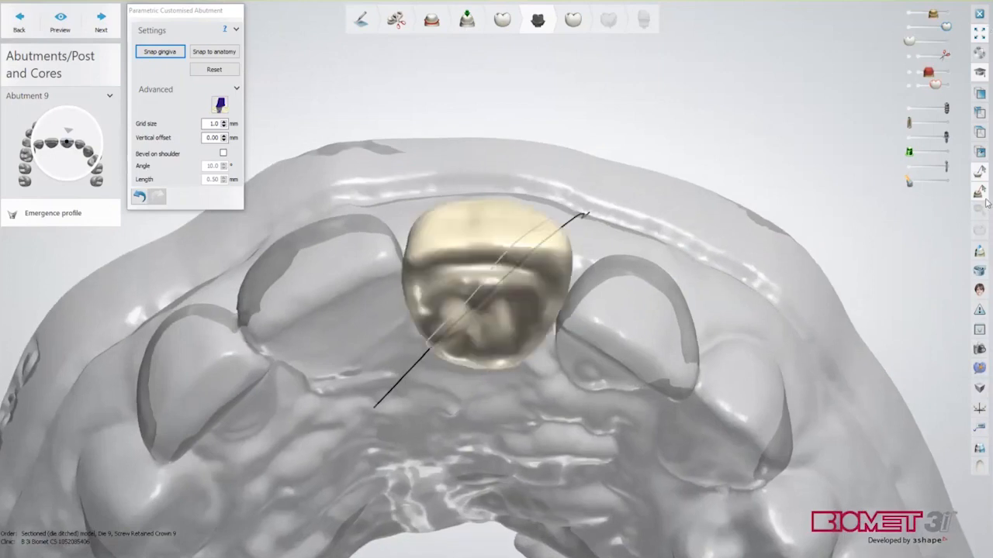
left_click(947, 181)
mouse_move(768, 237)
right_mouse_down()
mouse_move(750, 309)
mouse_move(755, 243)
right_mouse_up()
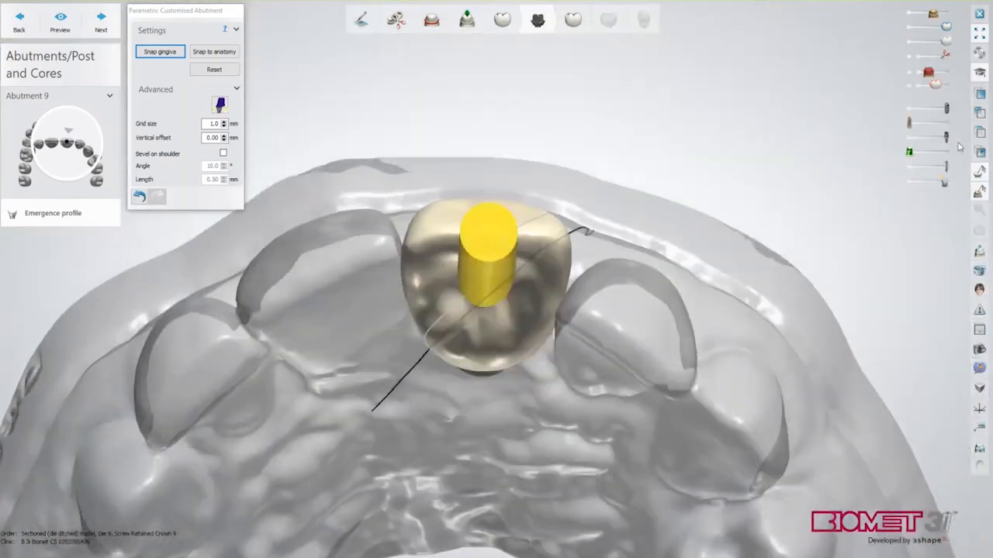
left_click(910, 183)
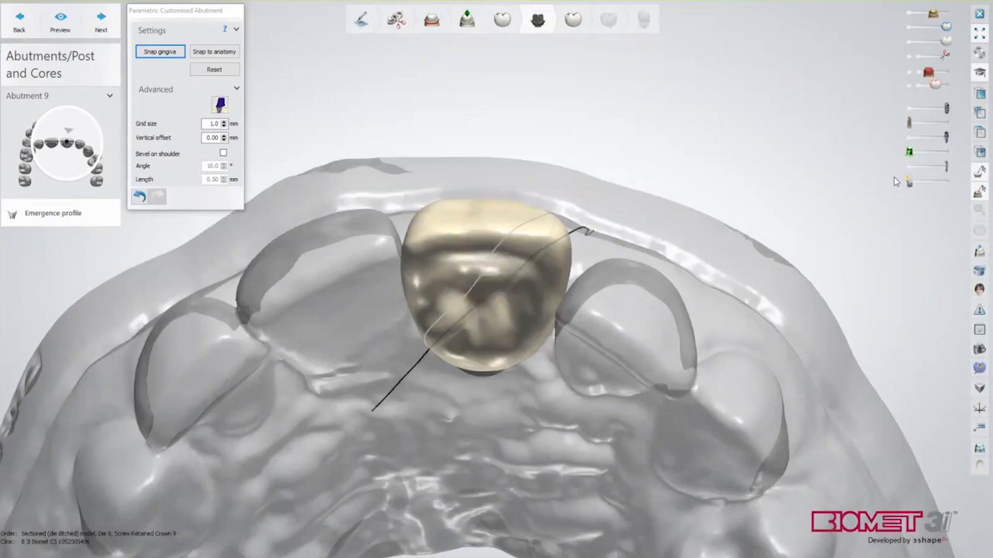
left_click(910, 41)
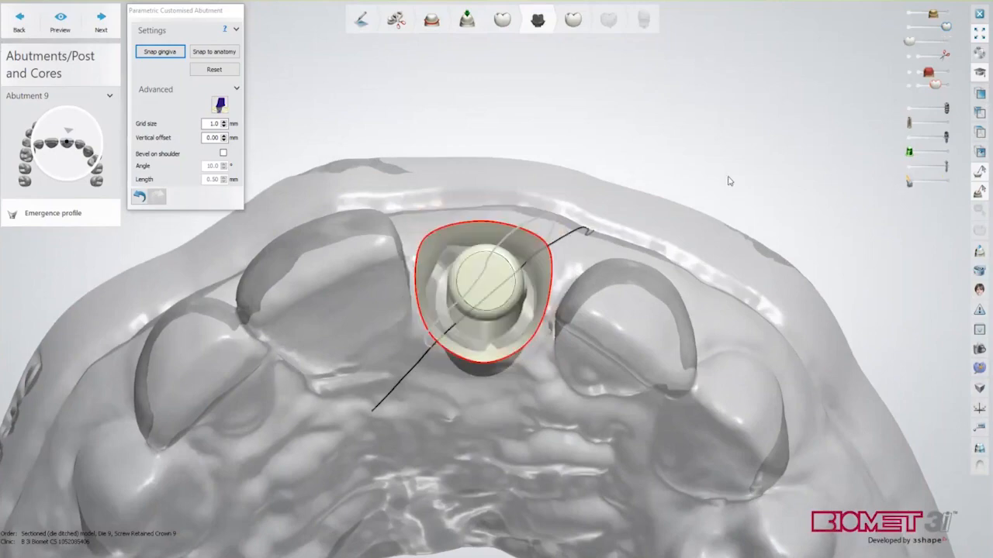
Adjust the right and left margin points, bringing the left one to 2.16 then 3.95 mm
right_click_drag(636, 263, 621, 295)
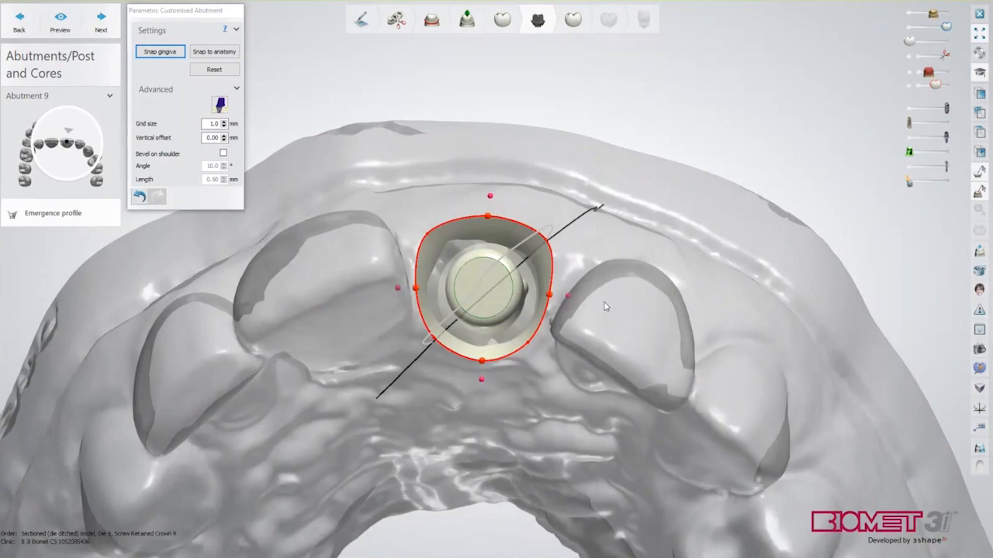
right_click_drag(598, 330, 597, 333)
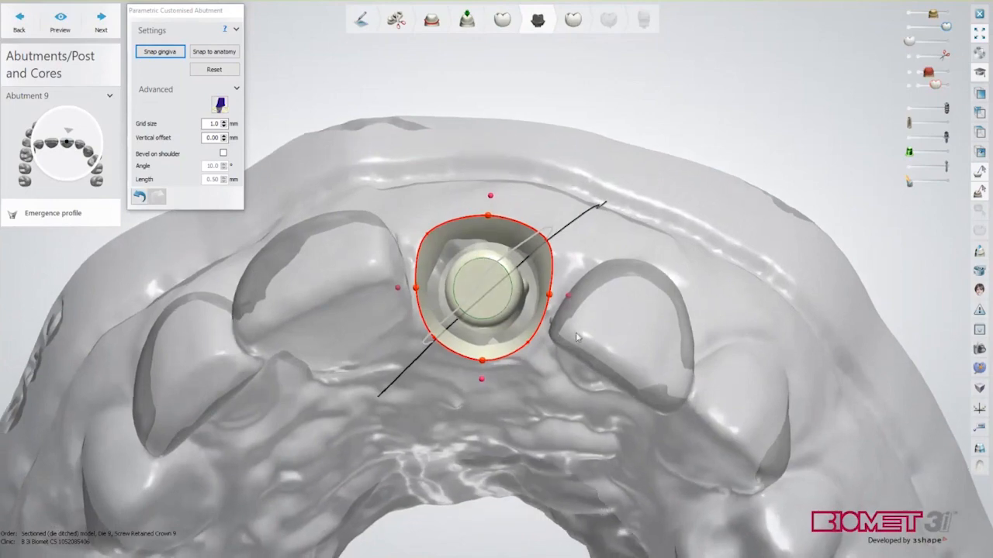
scroll(577, 336, "up", 3)
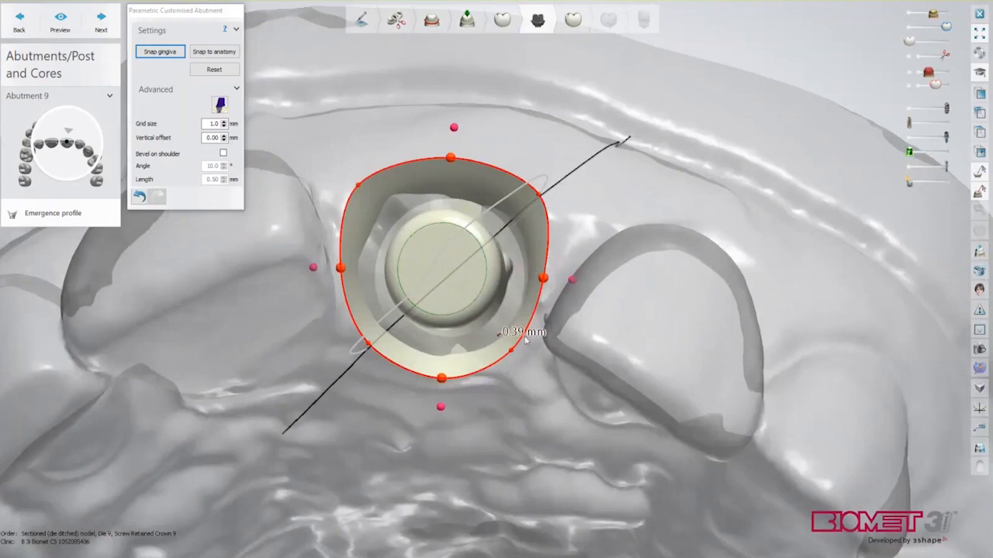
right_click_drag(564, 338, 578, 337)
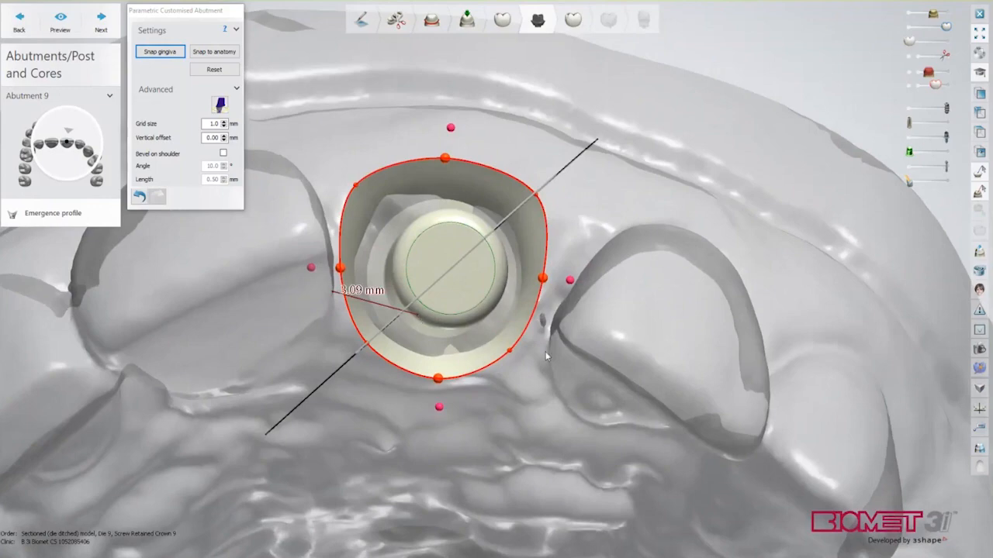
right_click_drag(546, 351, 563, 354)
middle_click_drag(573, 349, 624, 296)
left_click_drag(602, 272, 536, 261, "ctrl")
left_click_drag(383, 212, 432, 215, "ctrl")
left_click_drag(599, 270, 510, 270, "ctrl")
left_click_drag(382, 237, 494, 246, "ctrl")
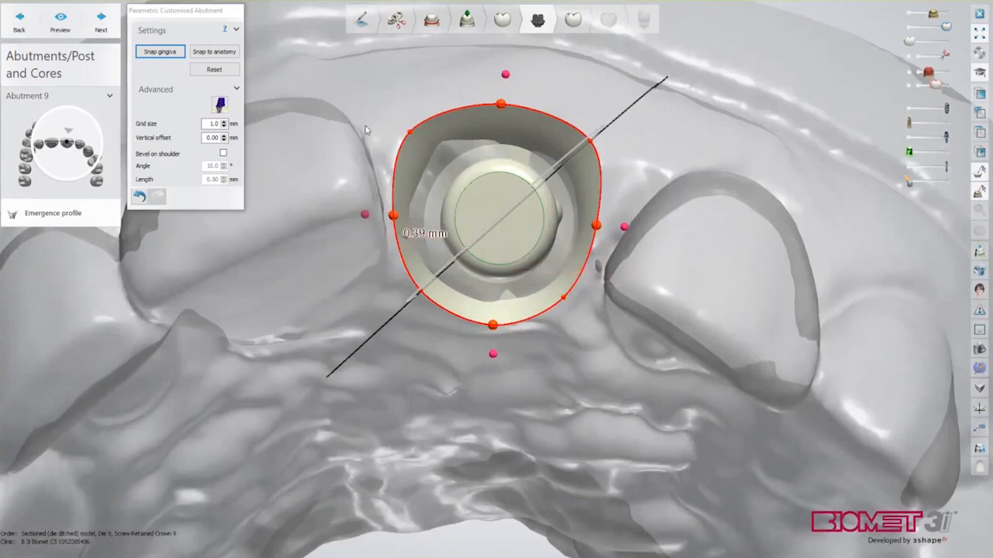
Turn on the abutment core positioning handles and slide the rim point to reshape the upper-right margin
left_click(221, 104)
right_click_drag(360, 121, 364, 131)
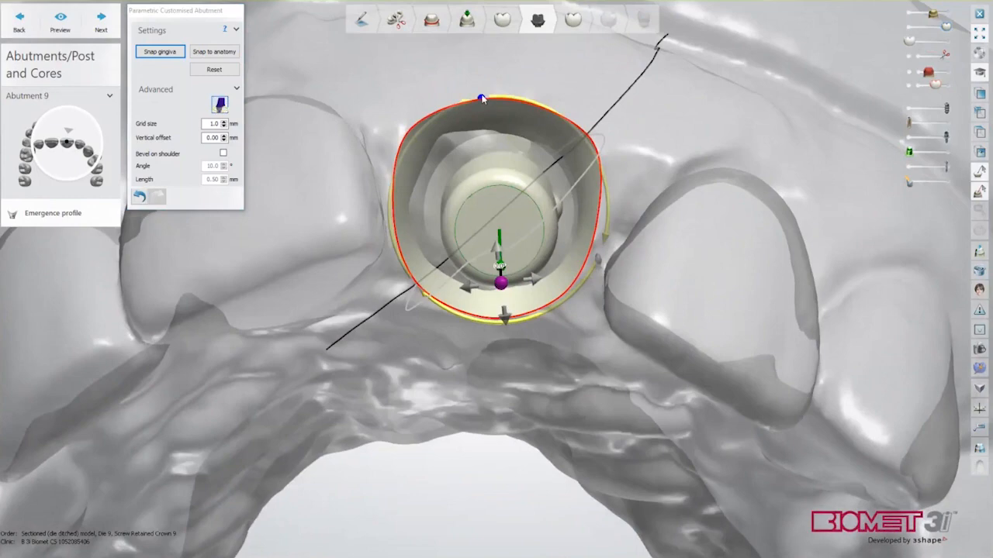
right_click_drag(486, 106, 481, 92)
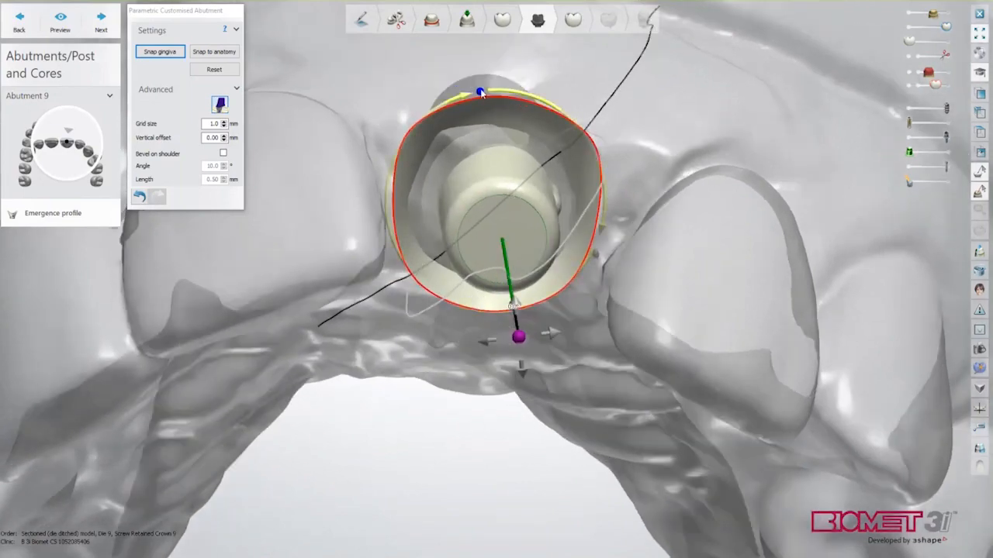
left_click_drag(481, 92, 597, 160)
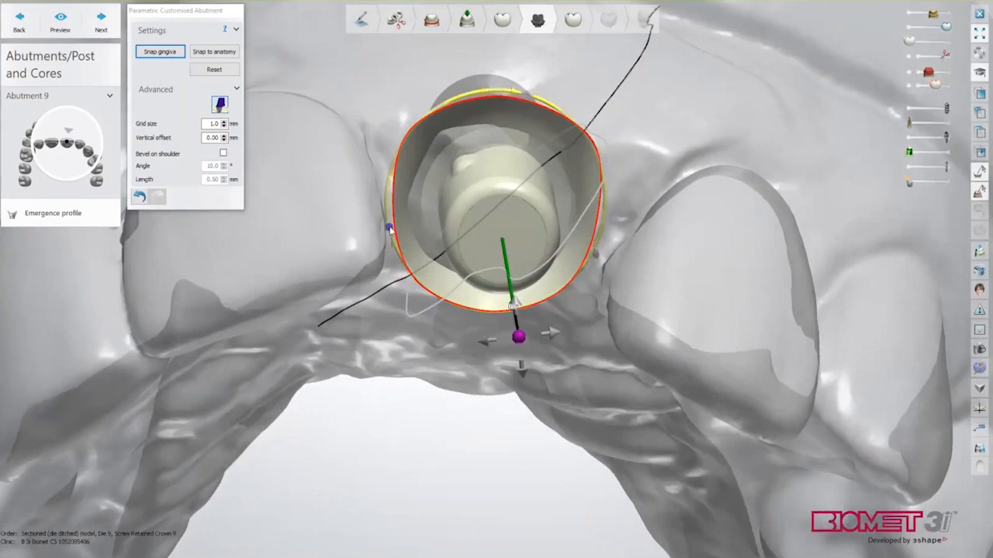
right_click_drag(639, 334, 638, 313)
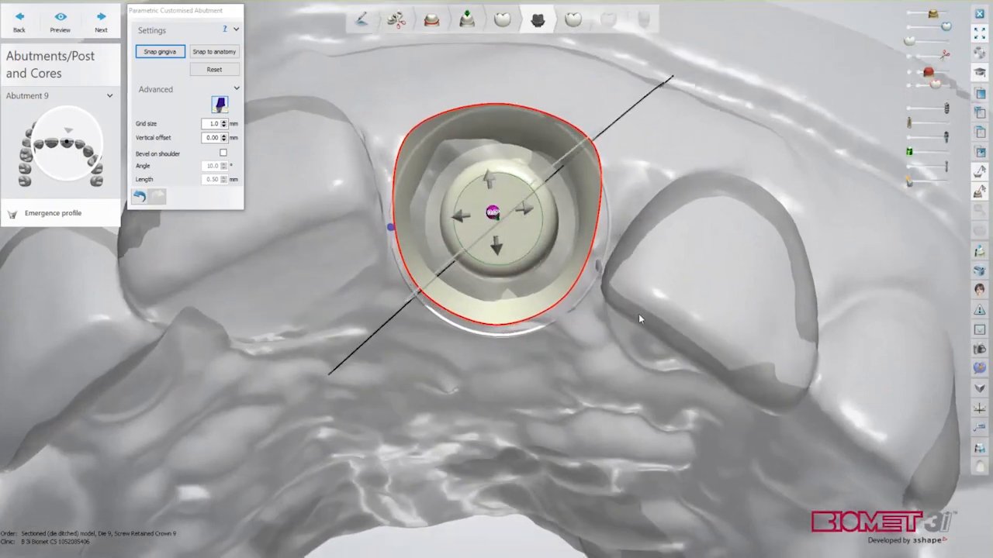
Show the crown and abutment core, then tilt the core downward to 14.2°
left_click(945, 42)
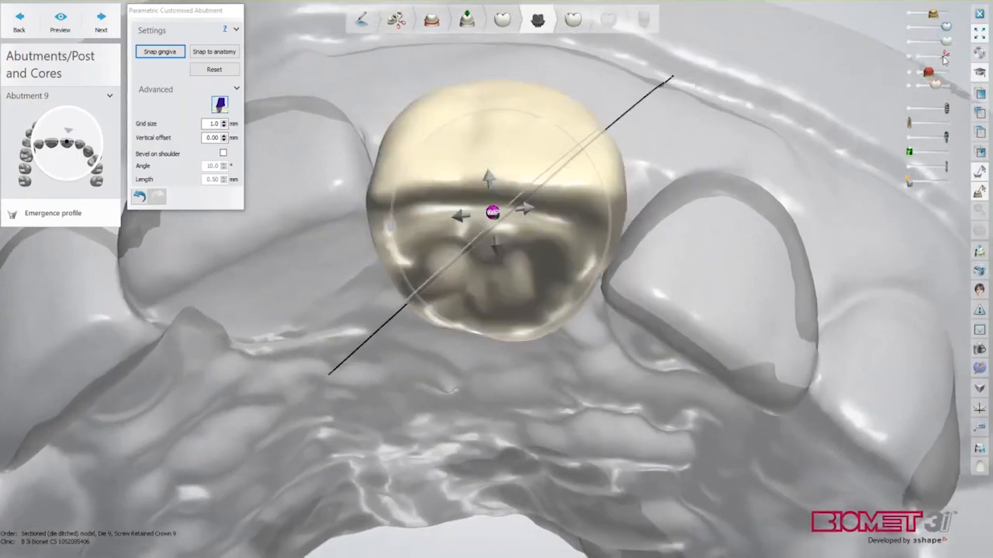
left_click(950, 182)
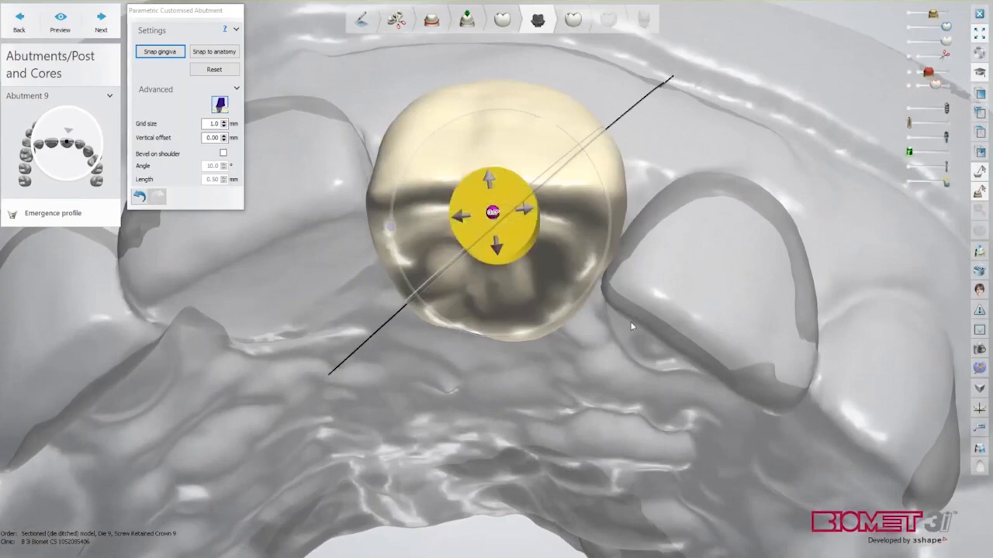
left_click_drag(493, 214, 491, 312)
scroll(471, 366, "up", 3)
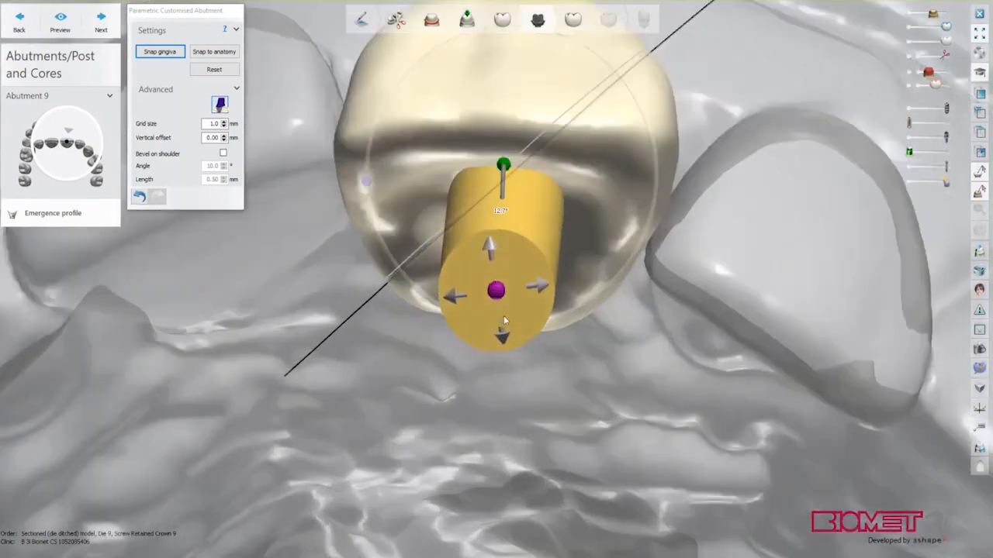
left_click_drag(497, 290, 497, 305)
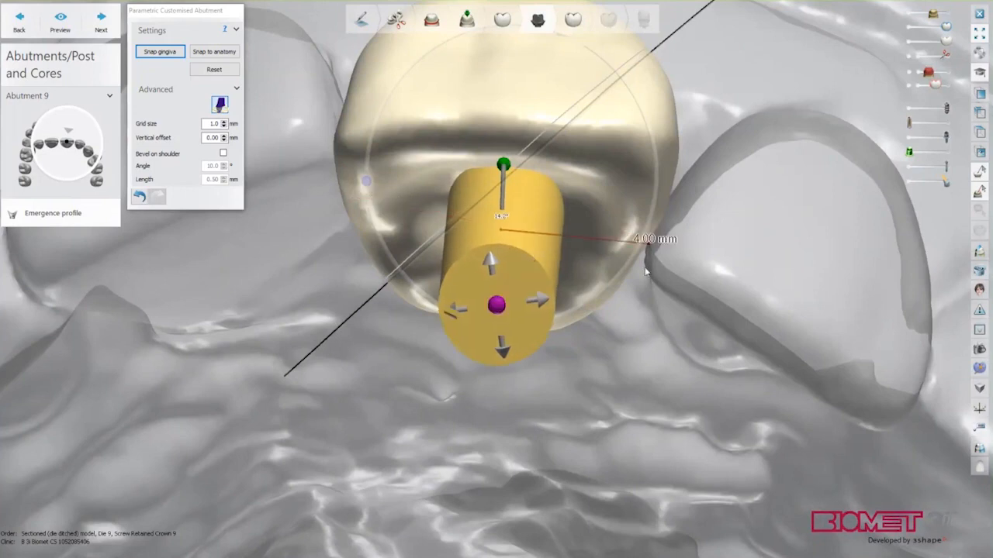
scroll(653, 272, "down", 2)
Hide the screw channel and advance to Anatomy design
left_click(909, 183)
right_click_drag(847, 181, 836, 194)
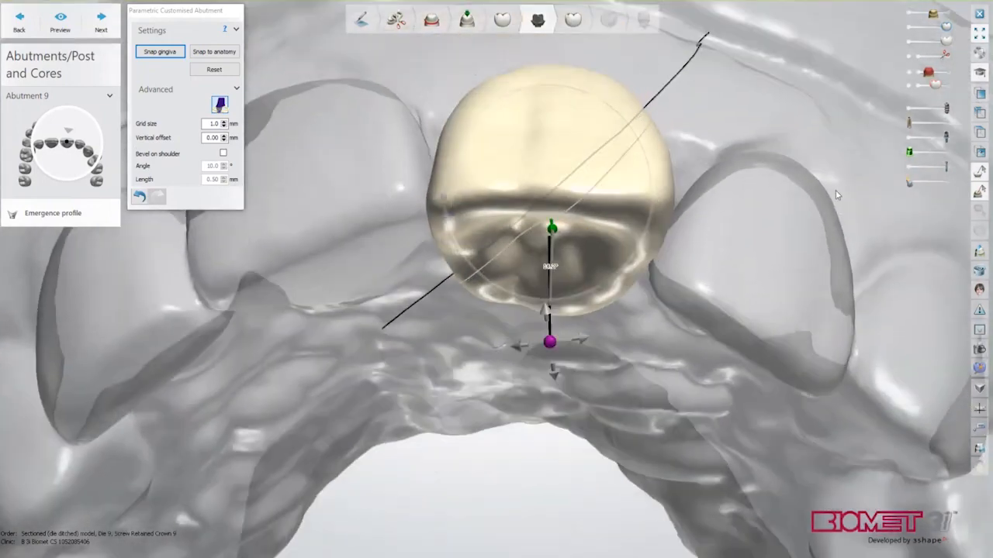
left_click(100, 21)
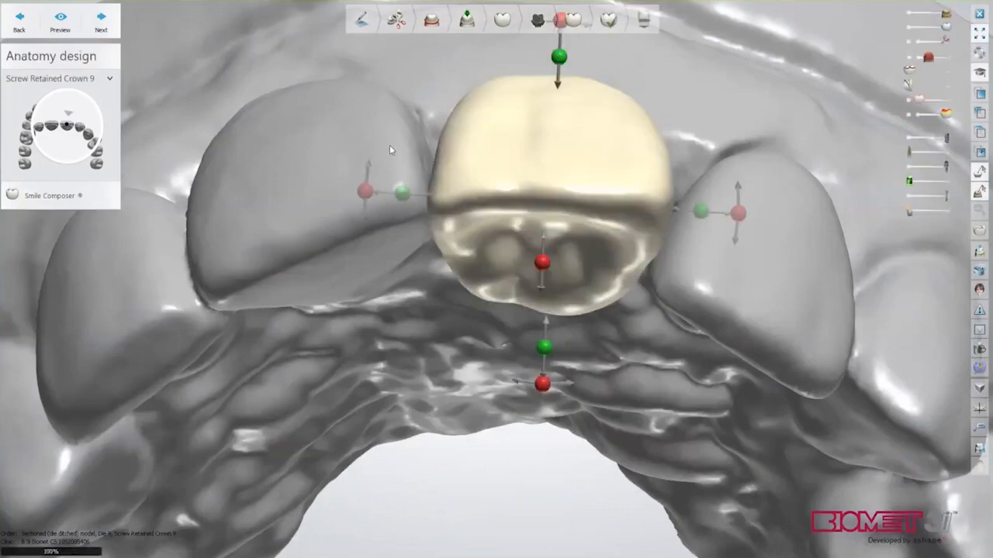
Dismiss the information message and hide the upper jaw to isolate crown 9
left_click(583, 302)
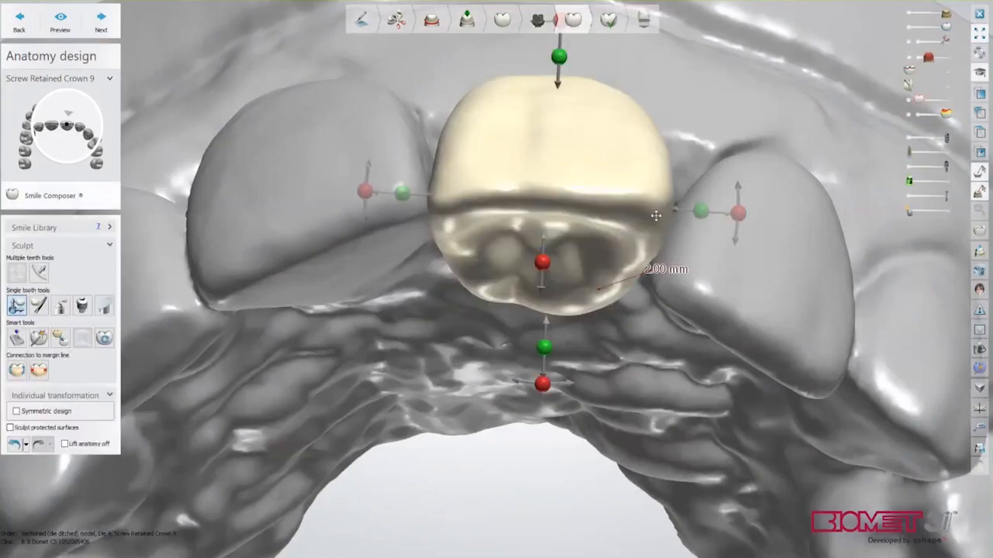
scroll(695, 185, "down", 4)
right_click_drag(695, 155, 694, 214)
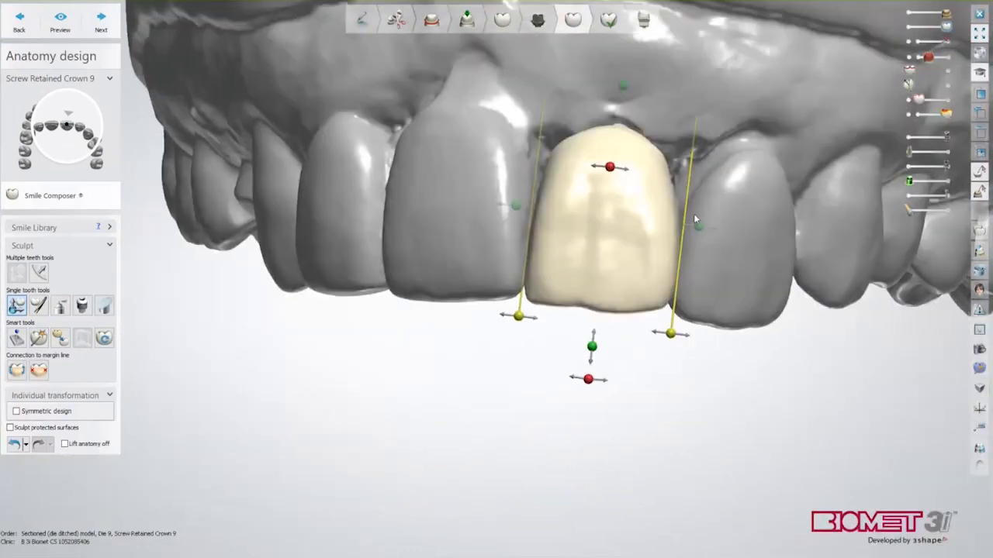
left_click(911, 15)
right_click_drag(822, 174, 812, 41)
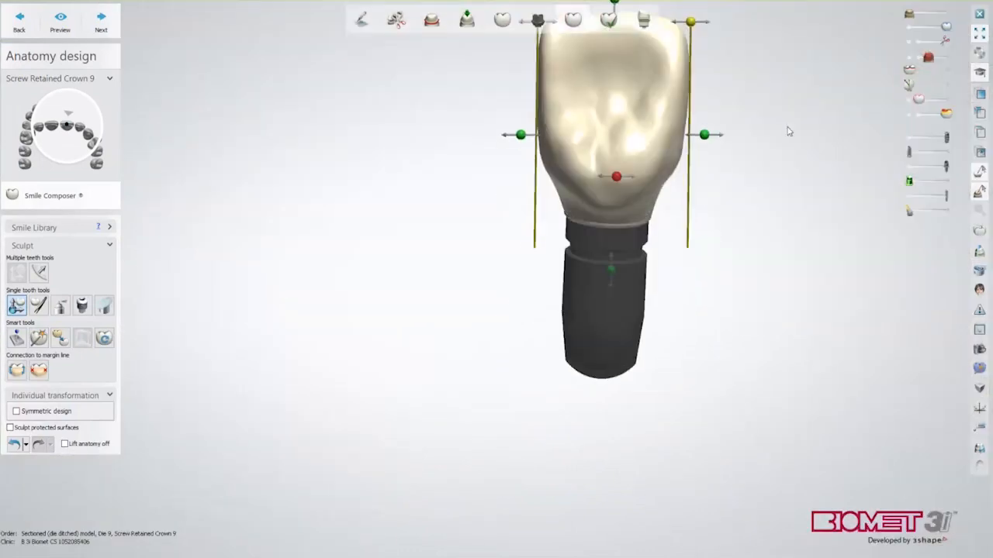
scroll(649, 326, "down", 2)
mouse_move(650, 325)
right_mouse_down()
mouse_move(618, 308)
mouse_move(647, 308)
right_mouse_up()
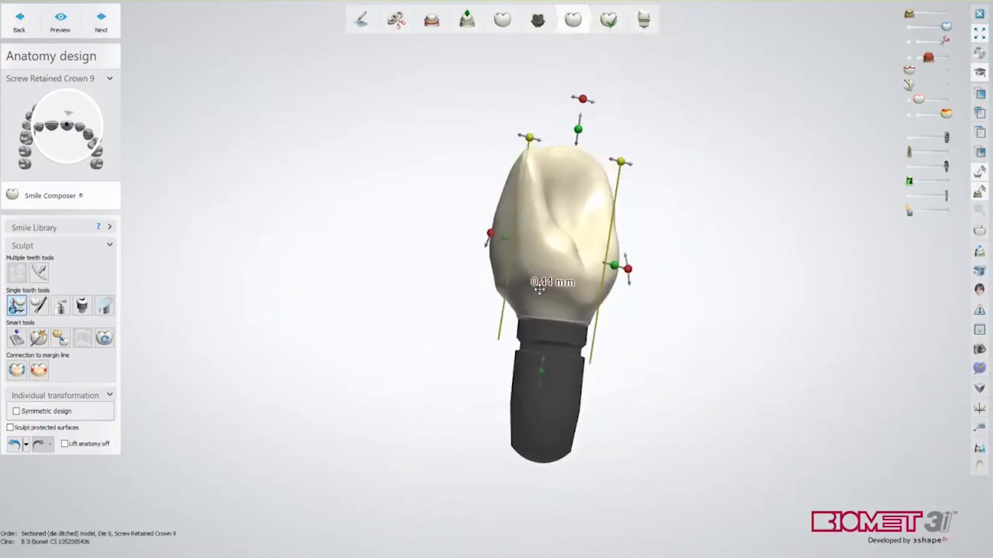
right_click_drag(539, 290, 516, 303)
Sculpt the crown's surface and side near the margin with Wax knife, allowing protected surfaces
left_click(59, 304)
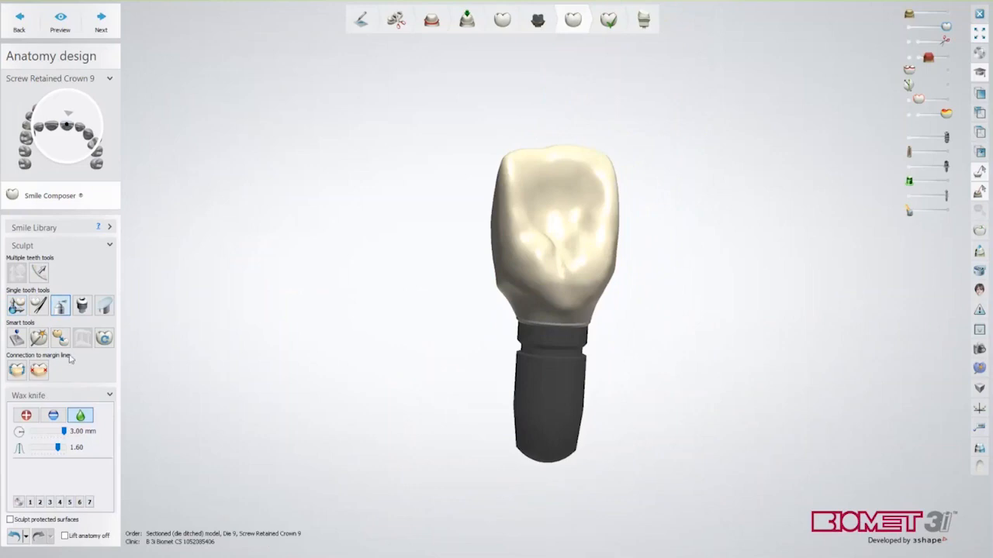
left_click(11, 519)
scroll(536, 380, "up", 2)
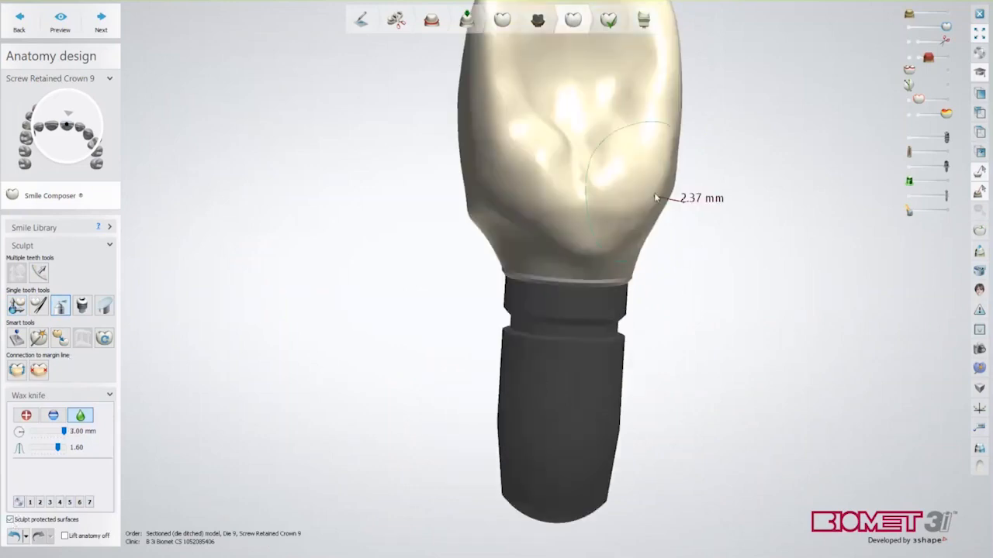
right_click_drag(510, 252, 581, 194)
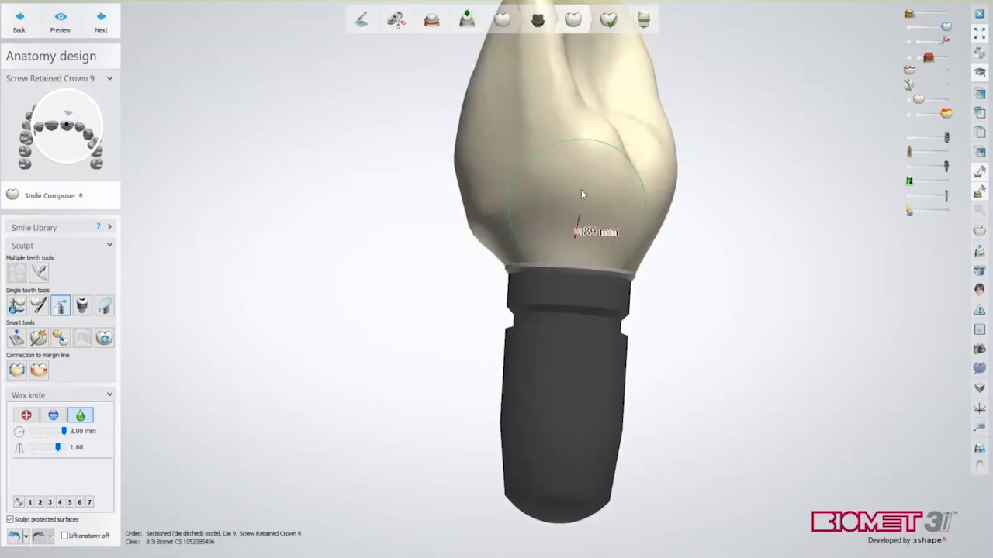
right_click_drag(519, 236, 598, 201)
right_click_drag(488, 243, 573, 254)
right_click_drag(506, 228, 605, 253)
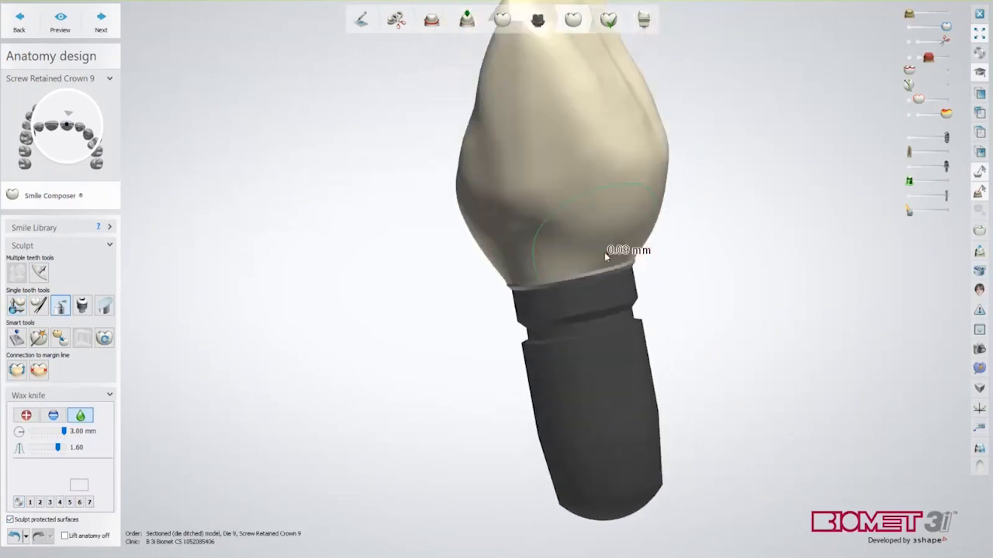
right_click_drag(492, 194, 619, 214)
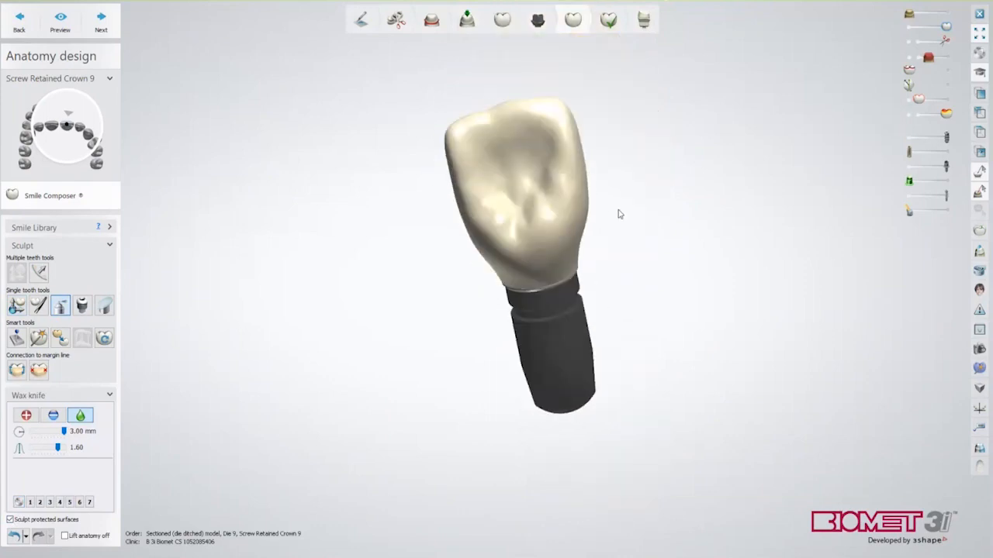
right_click_drag(628, 286, 642, 351)
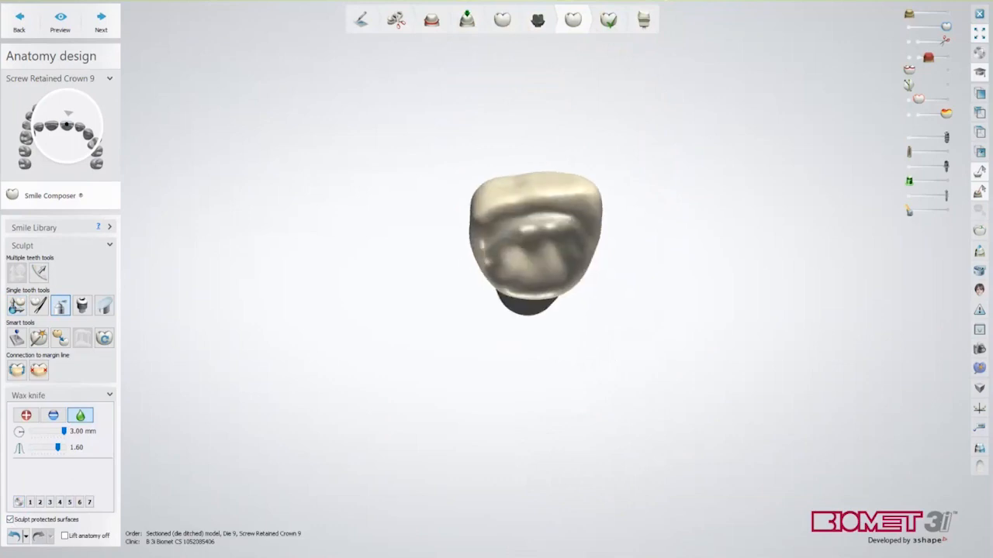
Briefly check the screw channel, then show the full upper jaw around the crown
left_click(947, 213)
left_click(908, 214)
right_click_drag(802, 208, 800, 308)
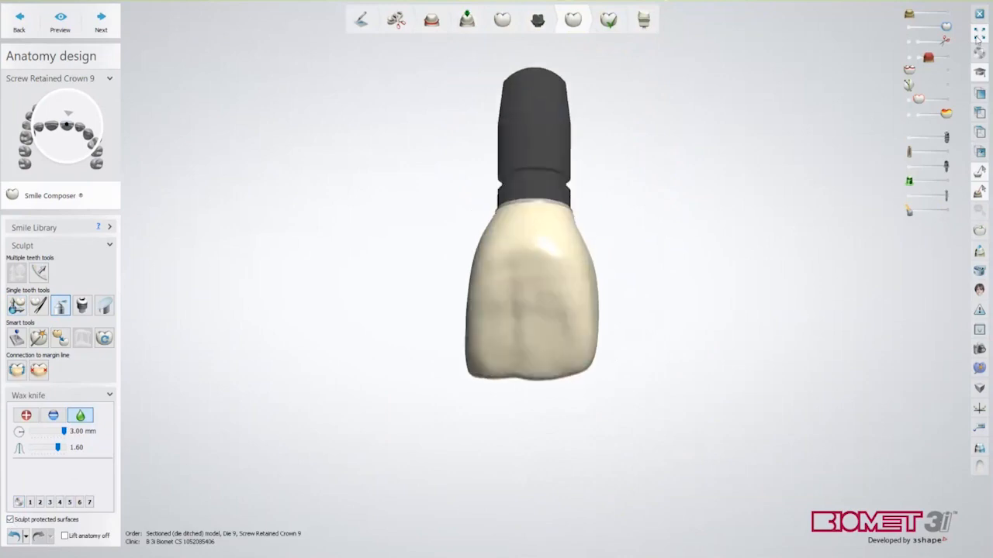
left_click(978, 37)
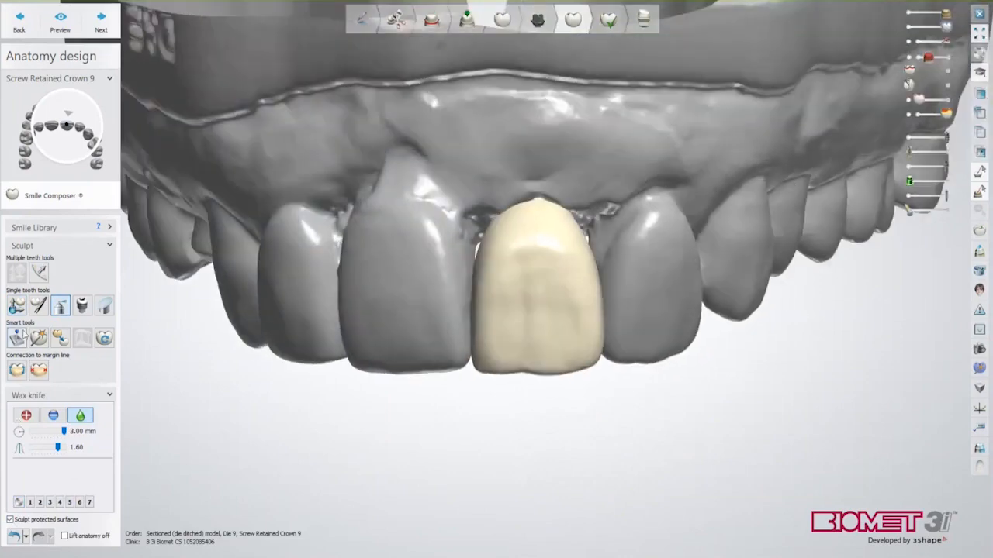
Apply the Contacts and smoothing contact adjustment to crown 9 with the jaw hidden
left_click(17, 338)
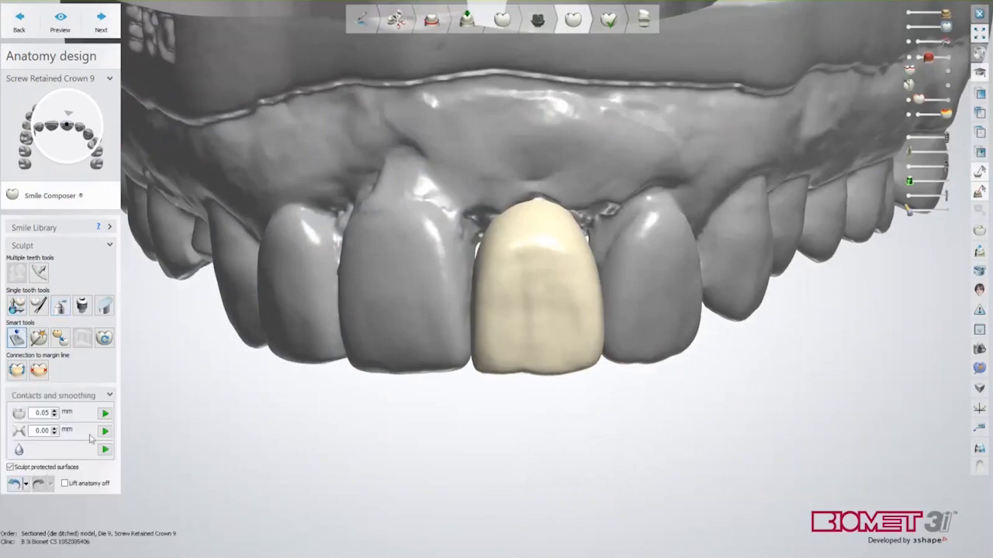
right_click_drag(318, 403, 376, 380)
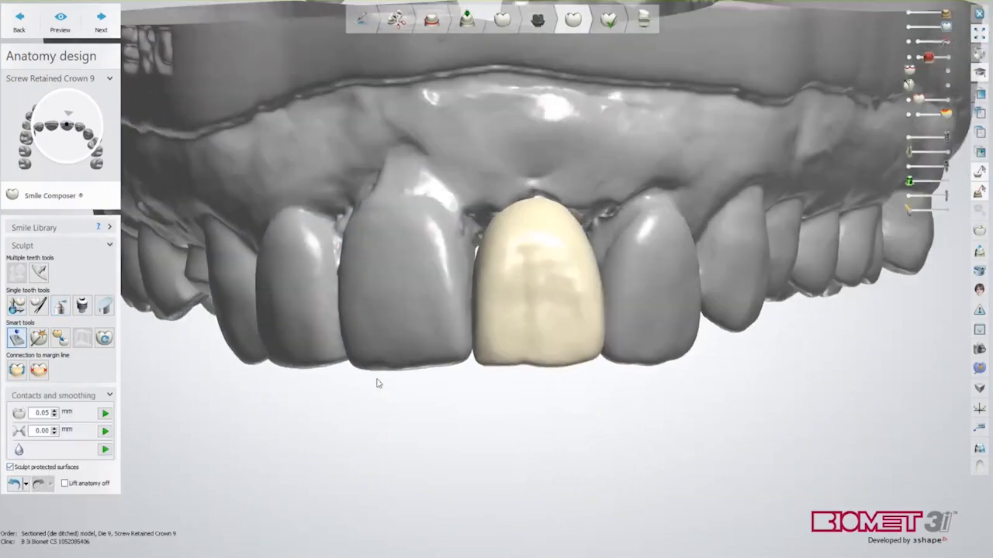
left_click(909, 13)
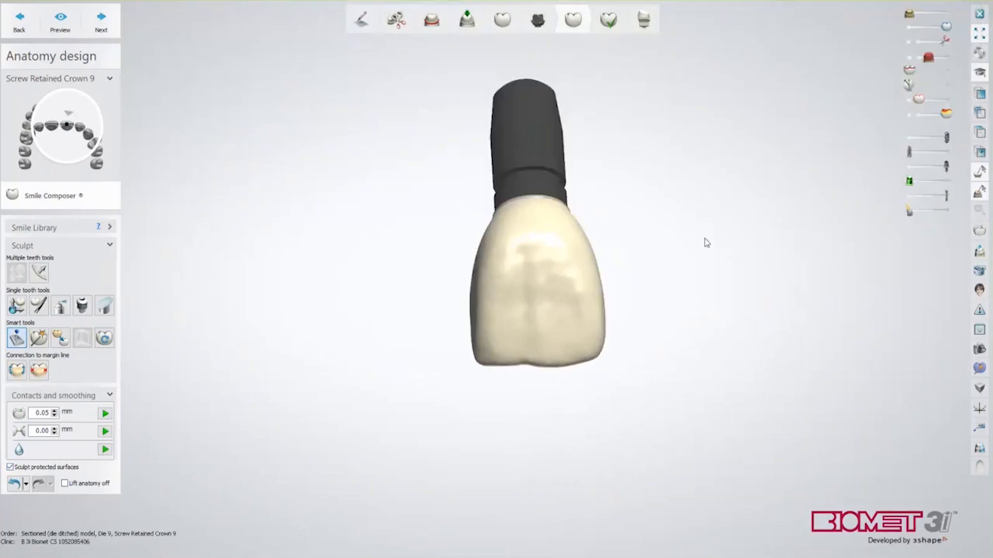
right_click_drag(705, 240, 736, 242)
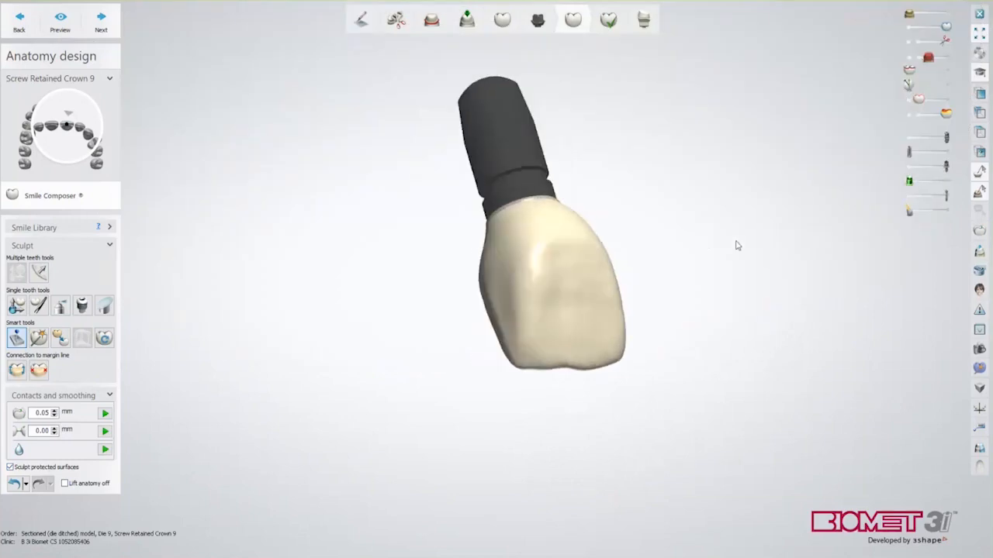
left_click(104, 431)
right_click_drag(497, 339, 535, 264)
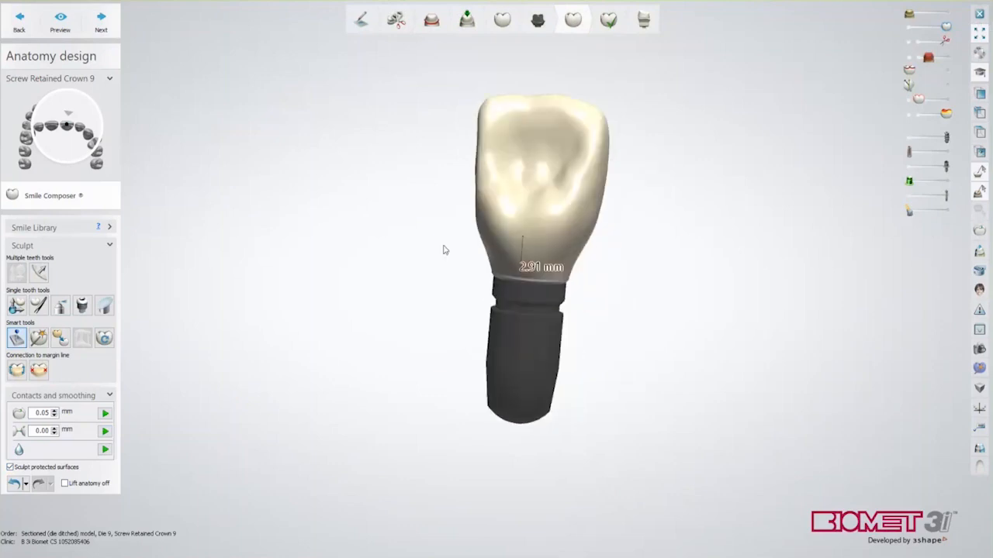
Switch back to Wax knife and inspect the crown from side, front and biting edge
left_click(59, 307)
right_click_drag(271, 334, 514, 328)
right_click_drag(487, 221, 555, 262)
right_click_drag(462, 281, 596, 308)
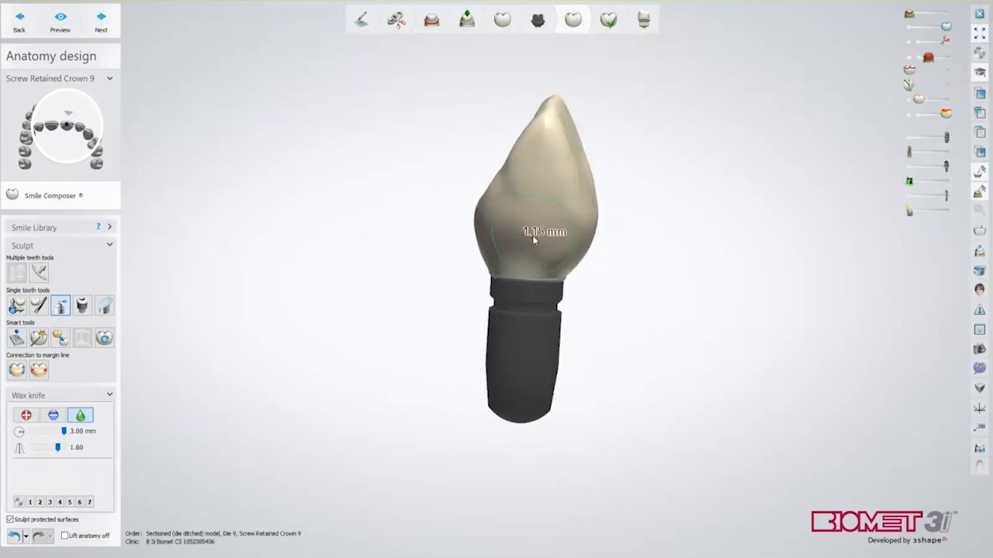
right_click_drag(430, 282, 601, 468)
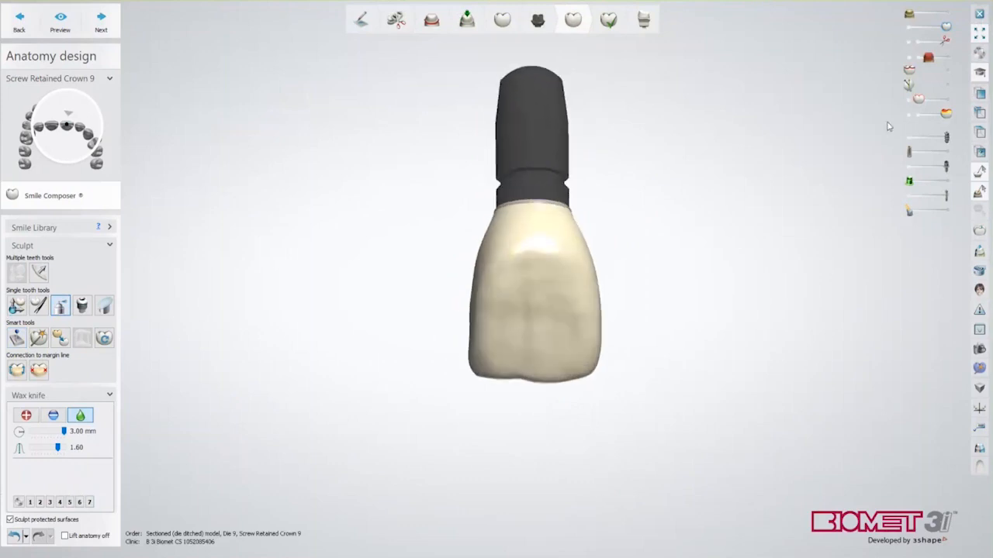
Show the jaw model again and advance to the Finalize step
left_click(949, 13)
right_click_drag(707, 185, 706, 173)
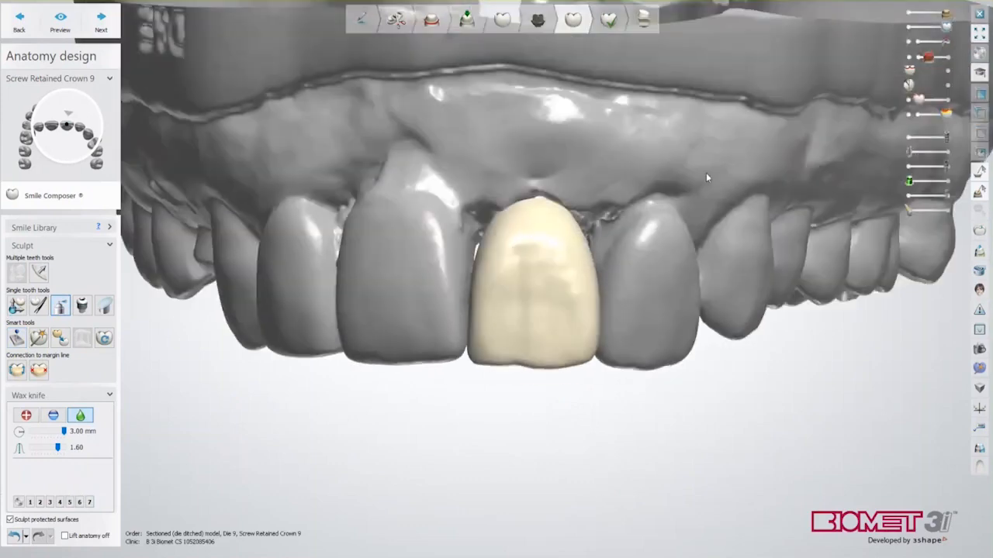
left_click(99, 28)
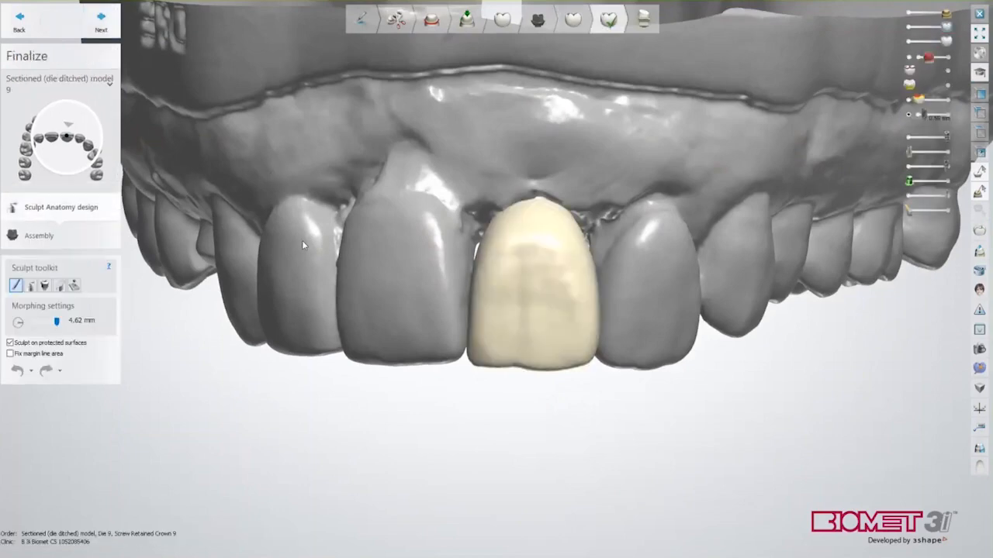
Add wax to crown 9's lingual surface, switch to smoothing, and advance to Assembly
right_click_drag(374, 301, 382, 211)
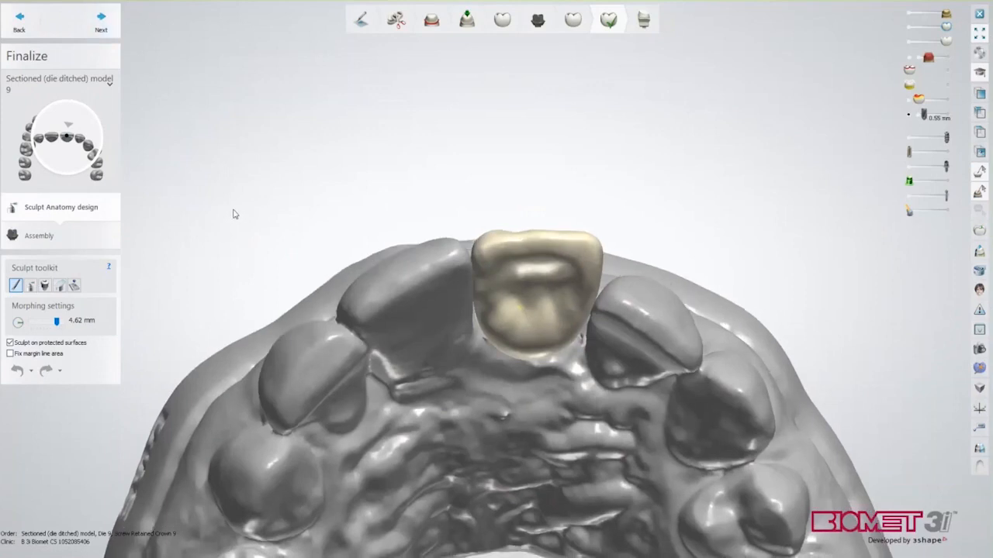
left_click(31, 286)
left_click(25, 324)
mouse_move(521, 315)
left_mouse_down()
mouse_move(521, 303)
mouse_move(526, 311)
left_mouse_up()
left_click(79, 324)
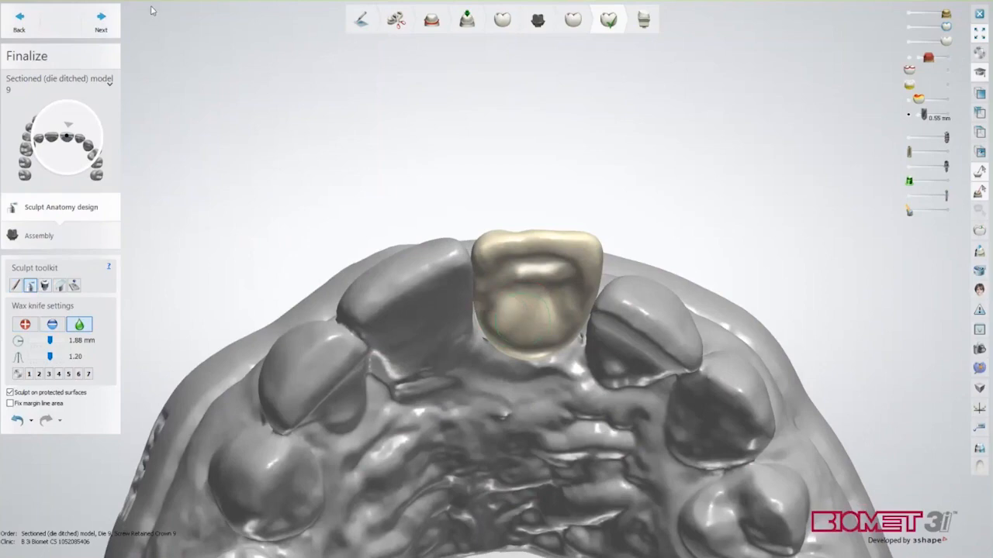
left_click(101, 20)
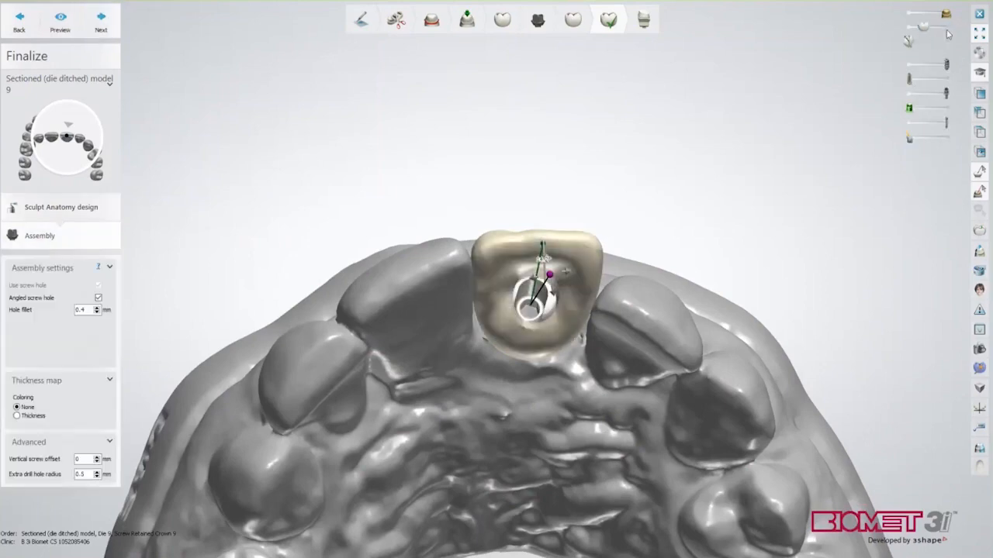
Rotate and tilt the view to line up along crown 9's screw axis
scroll(704, 239, "down", 4)
right_click_drag(695, 201, 663, 328)
scroll(664, 329, "up", 3)
mouse_move(611, 309)
right_mouse_down()
mouse_move(559, 311)
mouse_move(627, 293)
mouse_move(612, 313)
right_mouse_up()
mouse_move(497, 267)
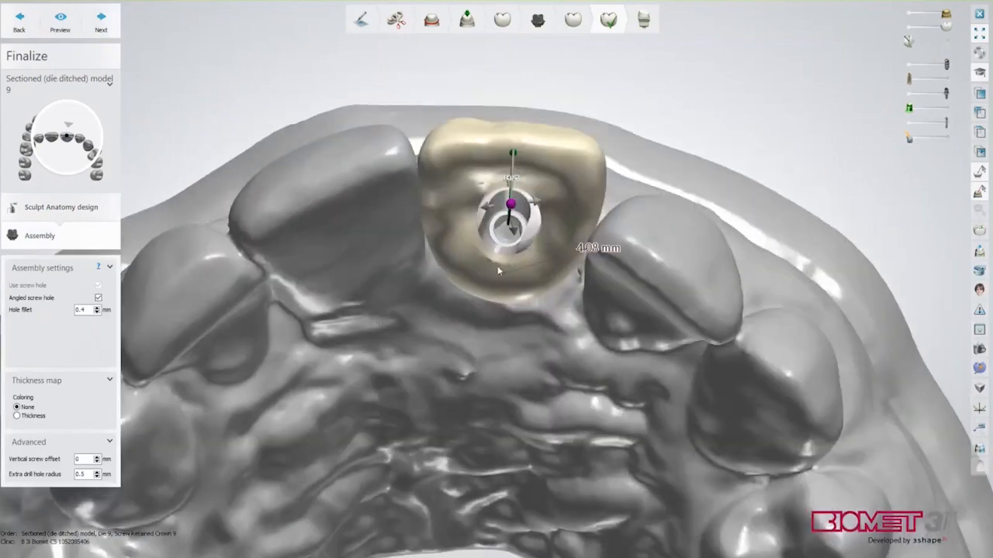
scroll(610, 265, "up", 2)
right_click_drag(619, 273, 613, 270)
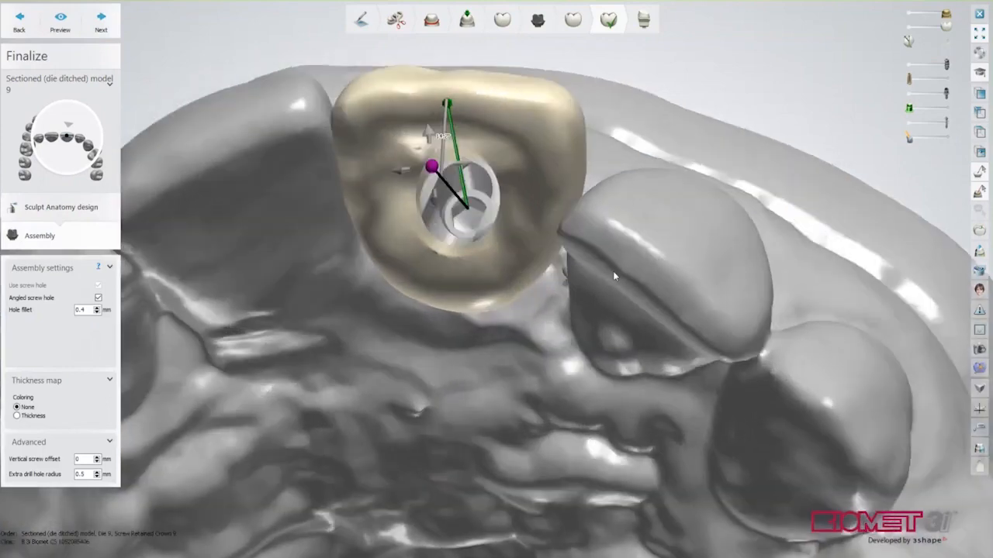
right_click_drag(520, 266, 602, 278)
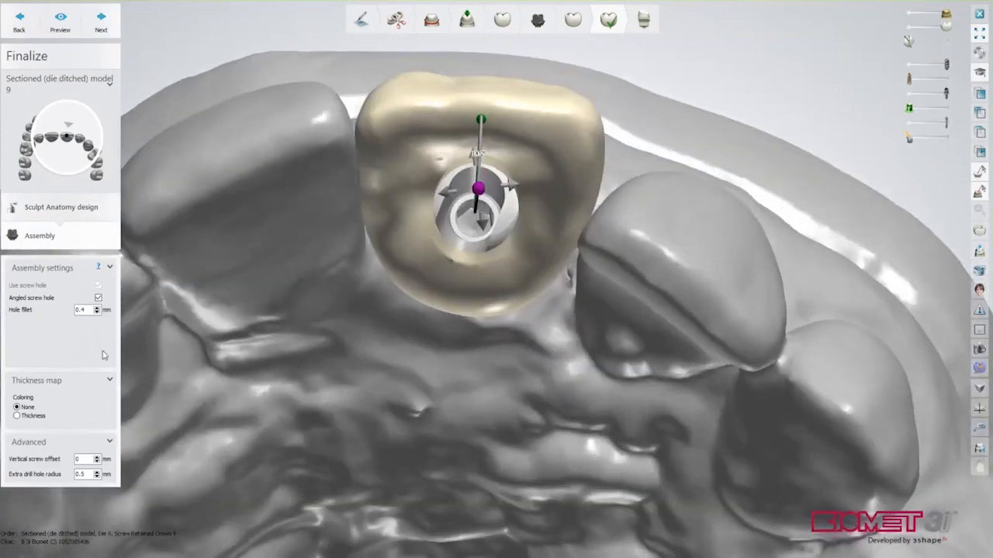
Set Hole fillet and Extra drill hole radius both to 0 and finish Assembly
left_click(89, 311)
type("0")
left_click(84, 474)
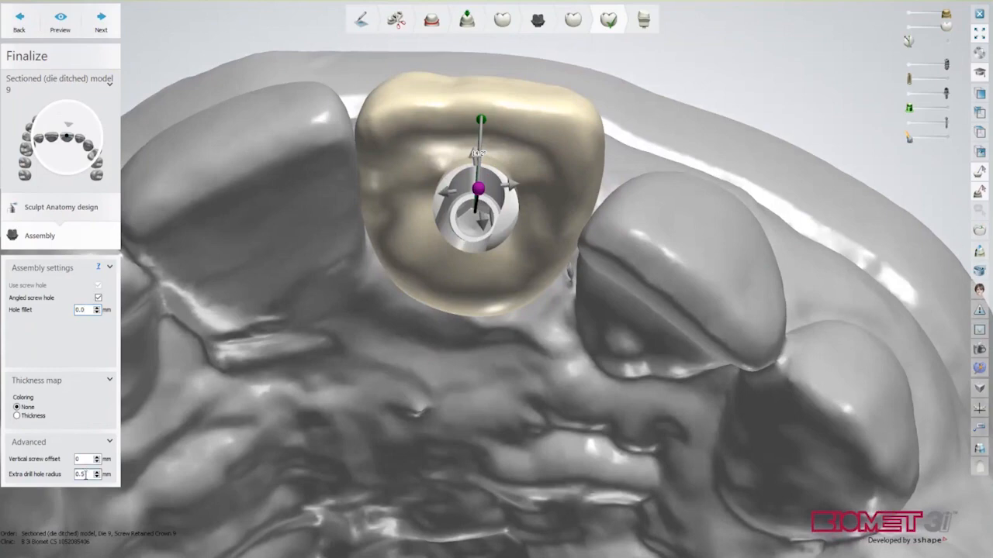
key("BackSpace")
type("0")
left_click(101, 21)
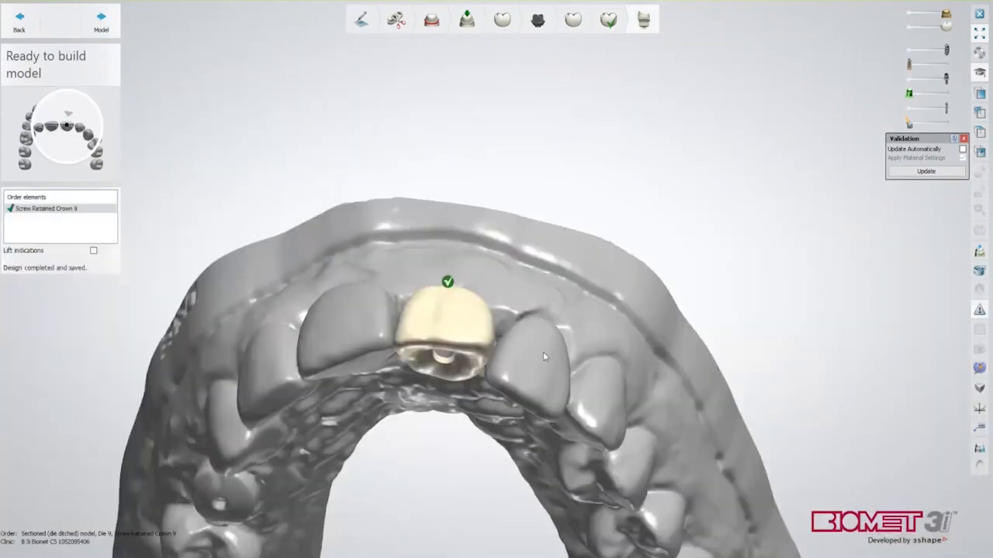
Rotate the jaw to view the completed crown 9 from the front
right_click_drag(543, 353, 541, 401)
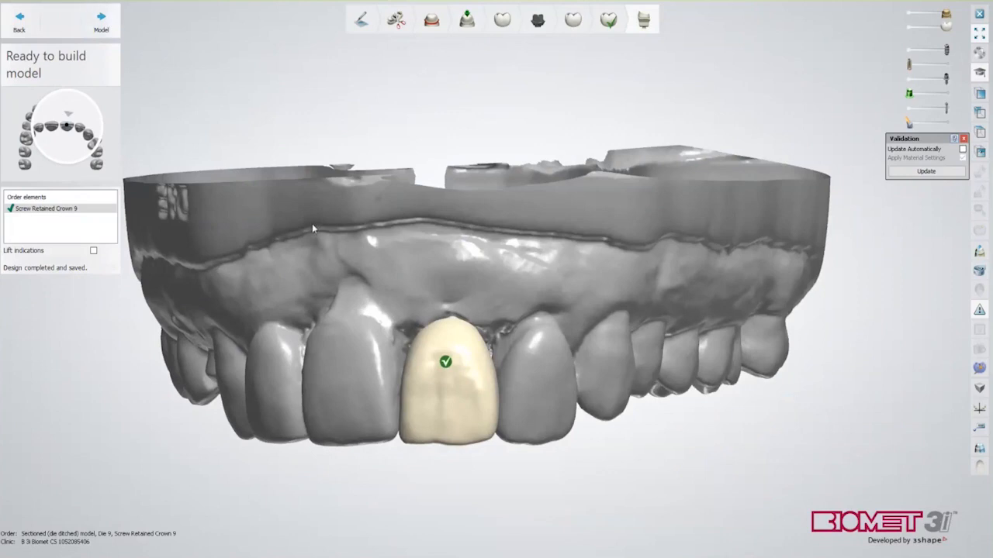
Open the Ti Base Encode #9 upper-jaw scan in ModelBuilder and start the Trim model step
left_click(114, 29)
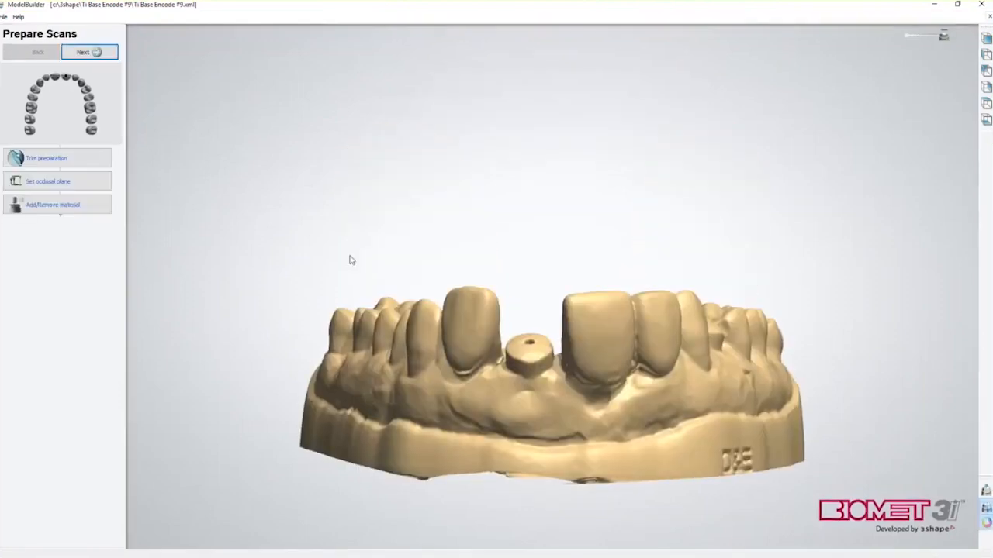
right_click_drag(348, 255, 534, 292)
left_click(57, 163)
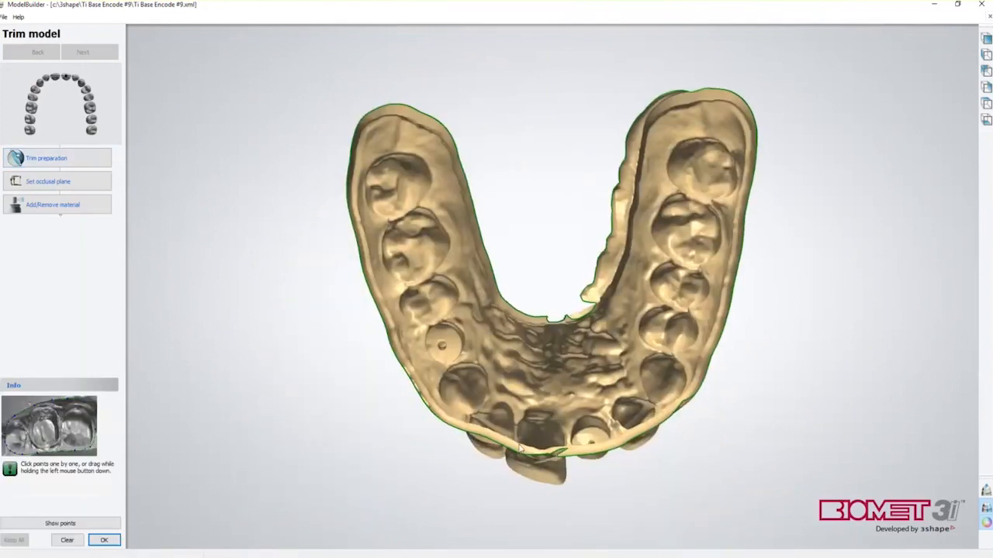
Start the trim line with a notch, tracing it along the jaw's outer base edges
right_click_drag(420, 192, 437, 196)
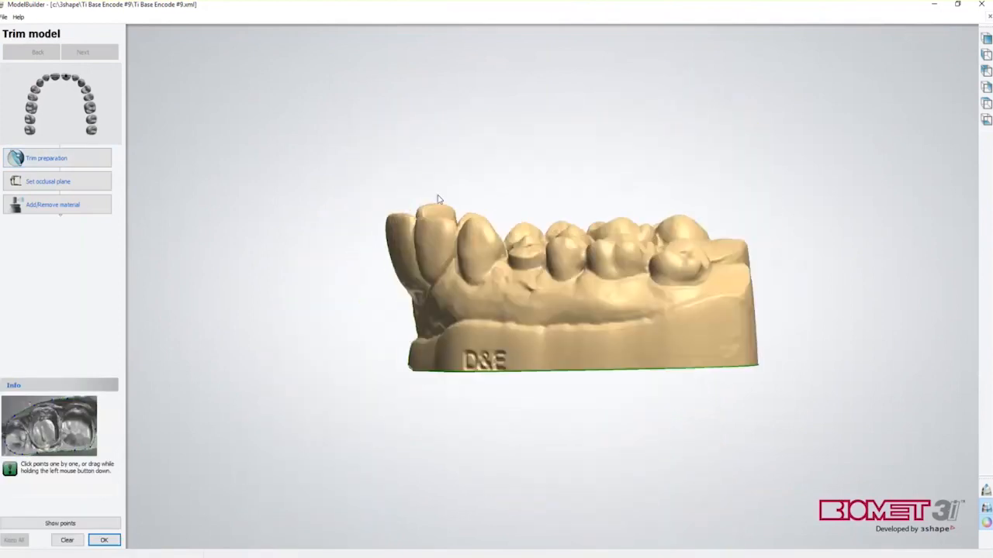
left_click(654, 312)
left_click(612, 327)
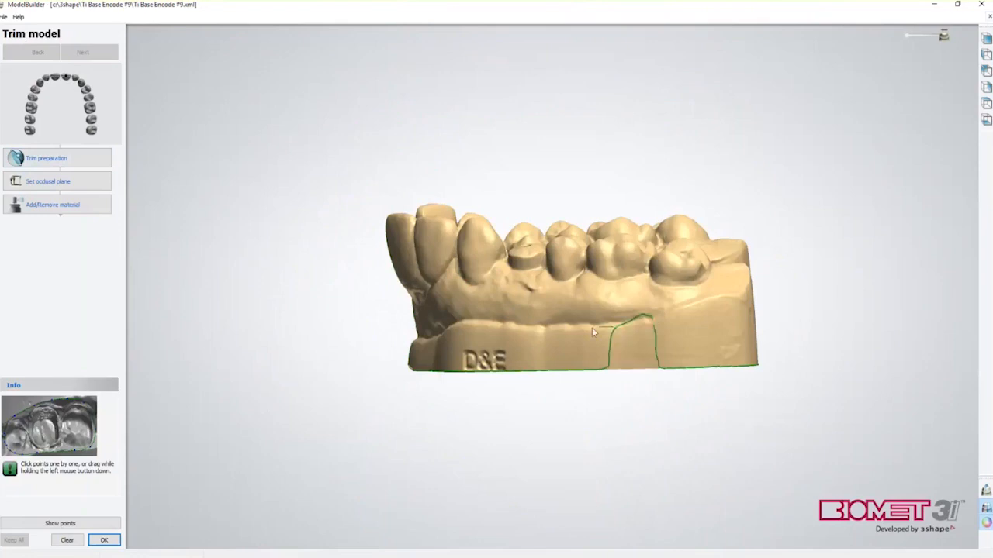
left_click(457, 324)
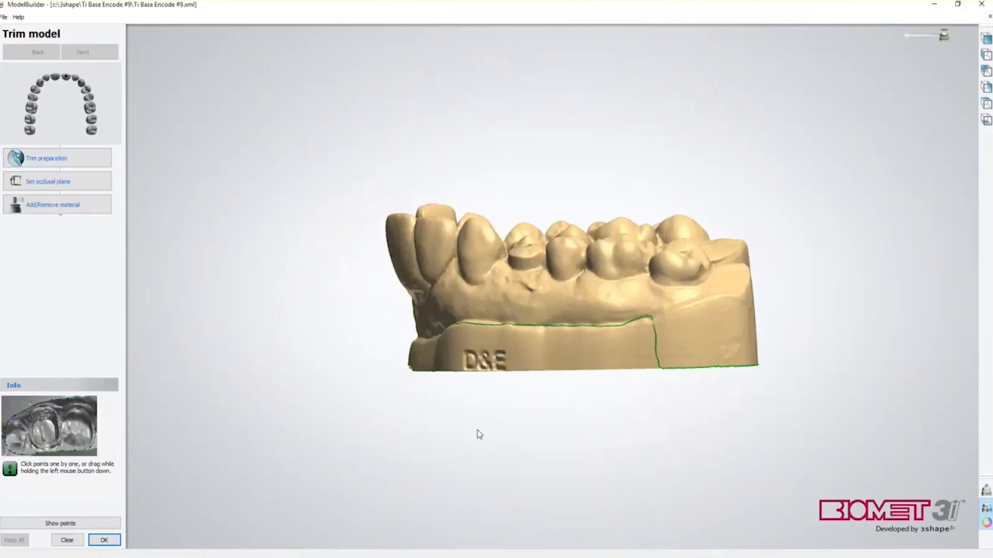
right_click_drag(476, 433, 531, 436)
left_click_drag(591, 346, 507, 348)
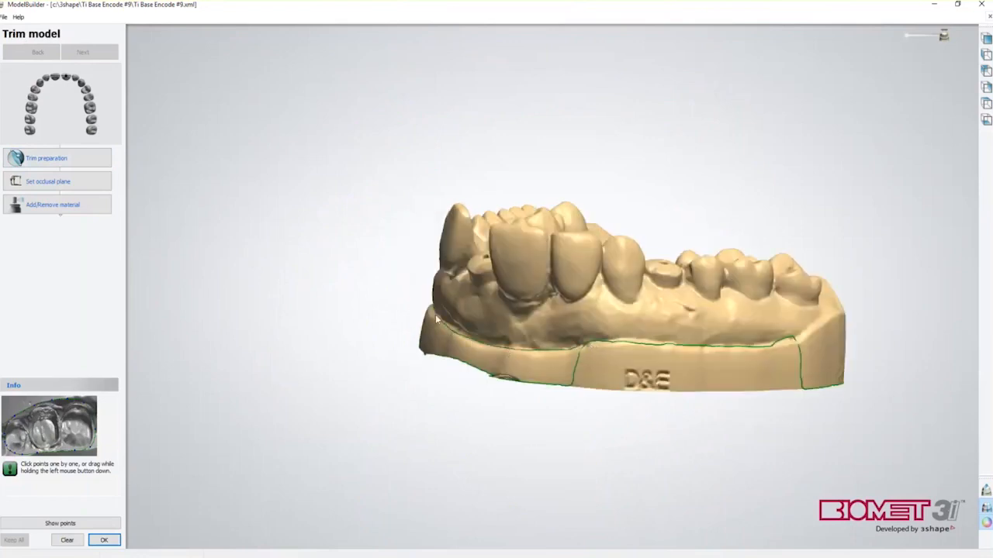
right_click_drag(433, 452, 535, 468)
mouse_move(654, 363)
left_mouse_down()
mouse_move(407, 301)
mouse_move(388, 289)
mouse_move(386, 247)
left_mouse_up()
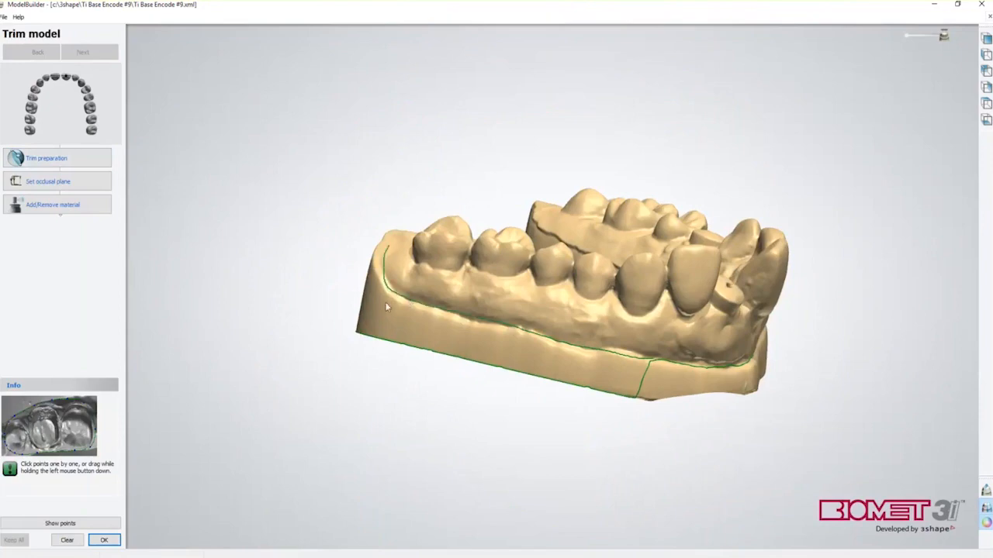
Extend the trim line along the back edge and the inner ridge
mouse_move(413, 417)
right_mouse_down()
mouse_move(423, 366)
mouse_move(531, 432)
mouse_move(813, 488)
right_mouse_up()
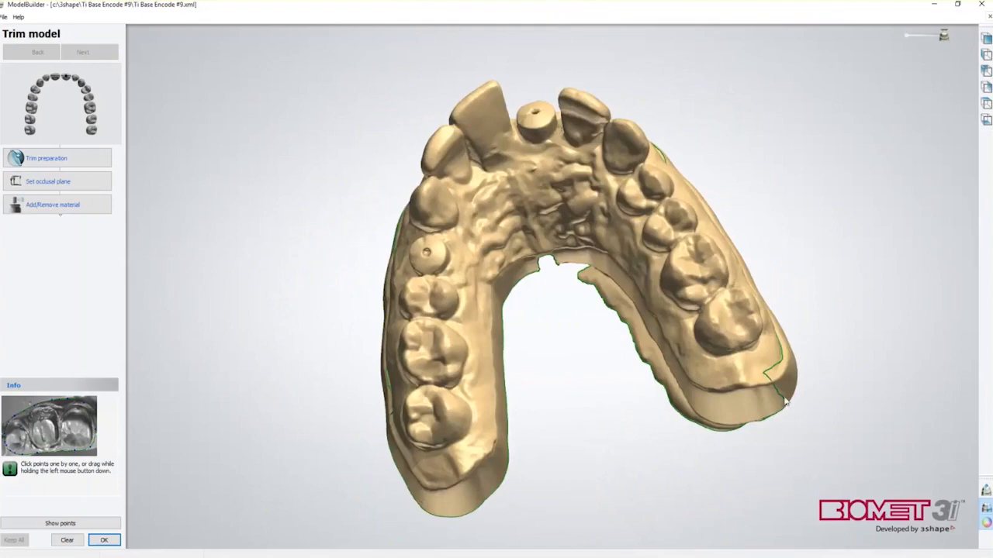
left_click(743, 376)
left_click(714, 381)
left_click(698, 381)
right_click_drag(589, 460, 729, 363)
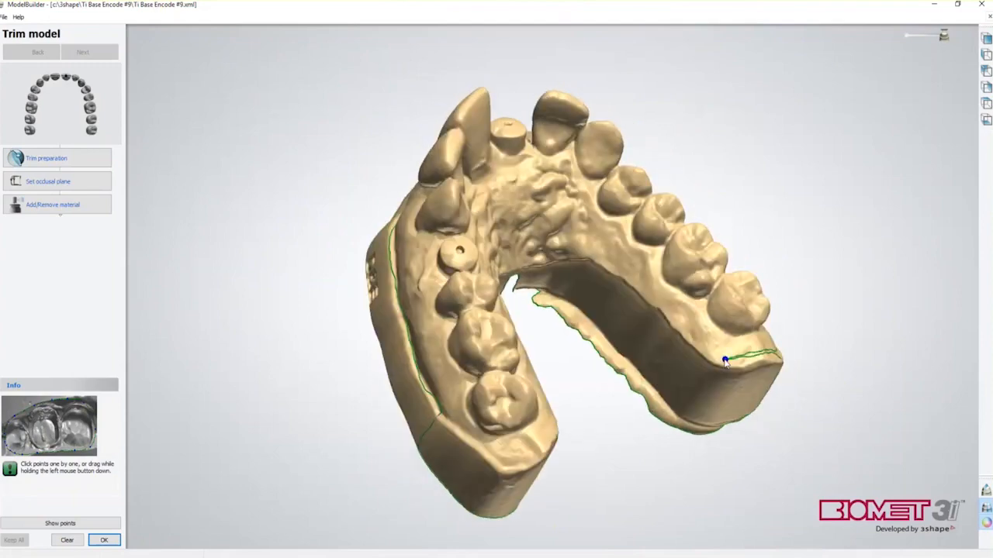
left_click(668, 329)
left_click(638, 279)
left_click(569, 239)
left_click(509, 243)
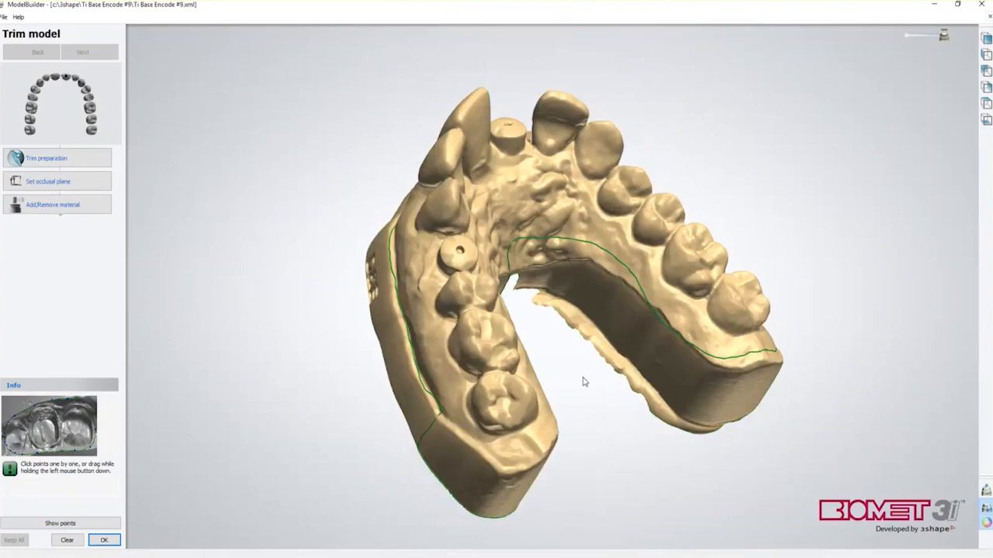
Trace the left outer edge, join it to the existing line, and redraw the palatal curve
right_click_drag(584, 381, 530, 373)
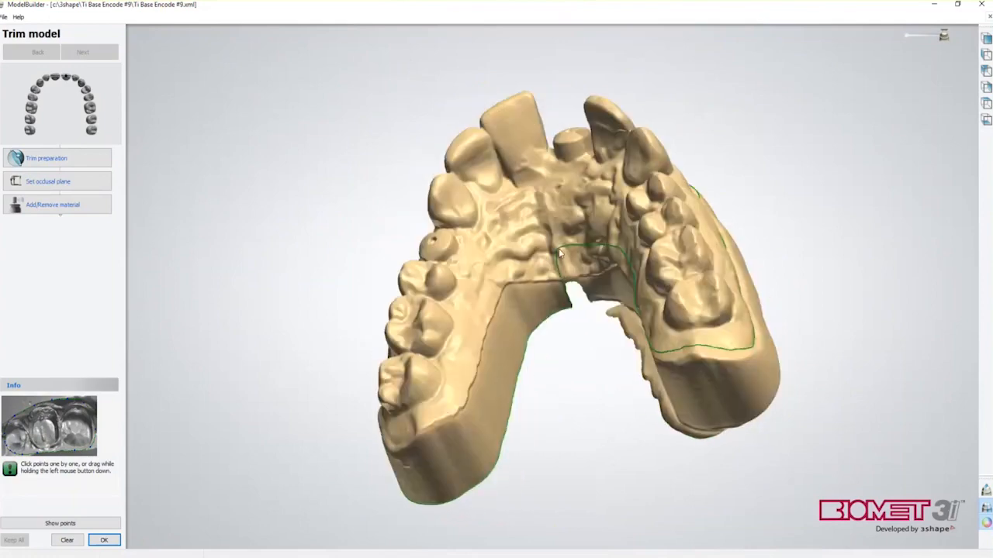
mouse_move(524, 264)
left_mouse_down()
mouse_move(492, 294)
mouse_move(443, 413)
mouse_move(392, 445)
left_mouse_up()
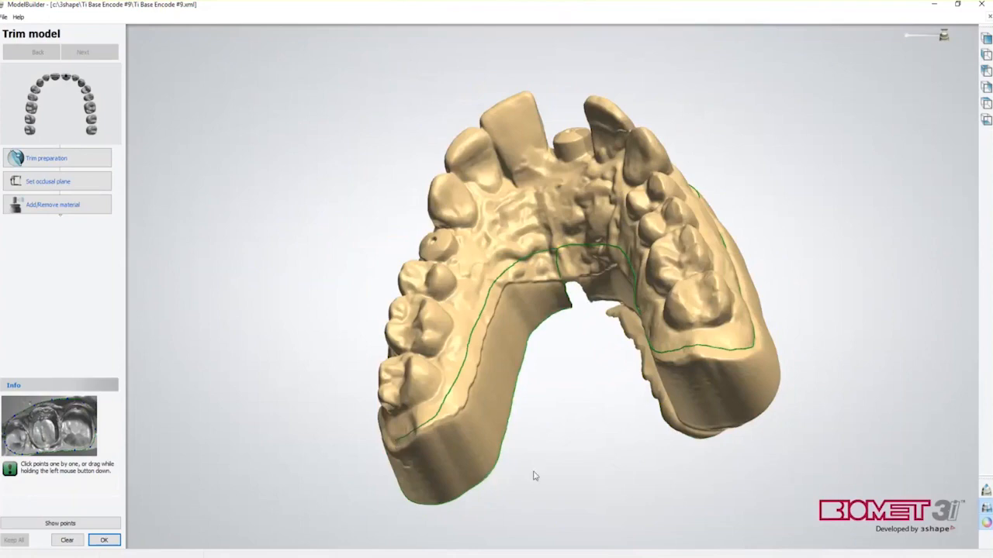
right_click_drag(537, 470, 663, 384)
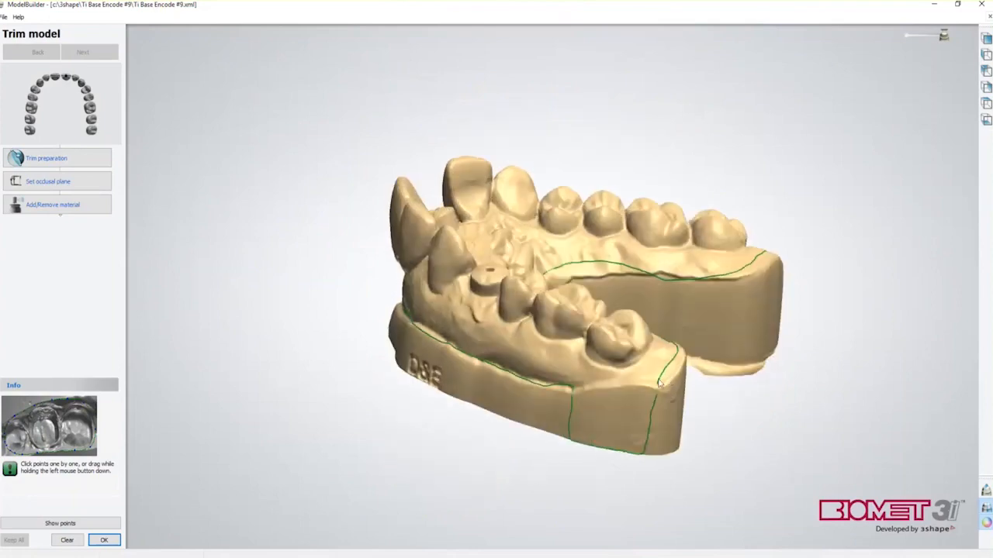
left_click_drag(592, 391, 571, 387)
mouse_move(449, 427)
right_mouse_down()
mouse_move(505, 401)
mouse_move(561, 423)
mouse_move(627, 431)
mouse_move(717, 469)
mouse_move(697, 512)
mouse_move(726, 483)
mouse_move(729, 521)
mouse_move(737, 515)
right_mouse_up()
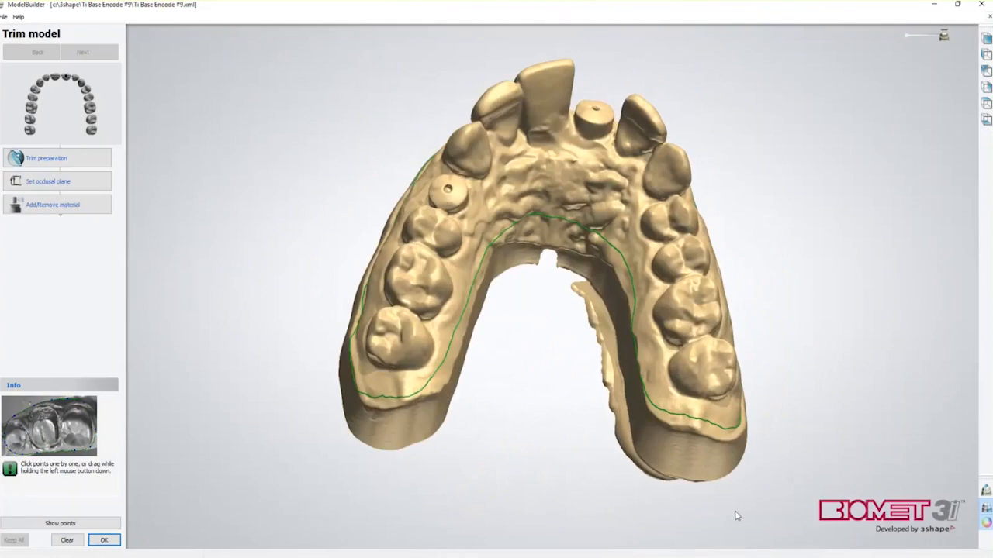
scroll(546, 271, "up", 3)
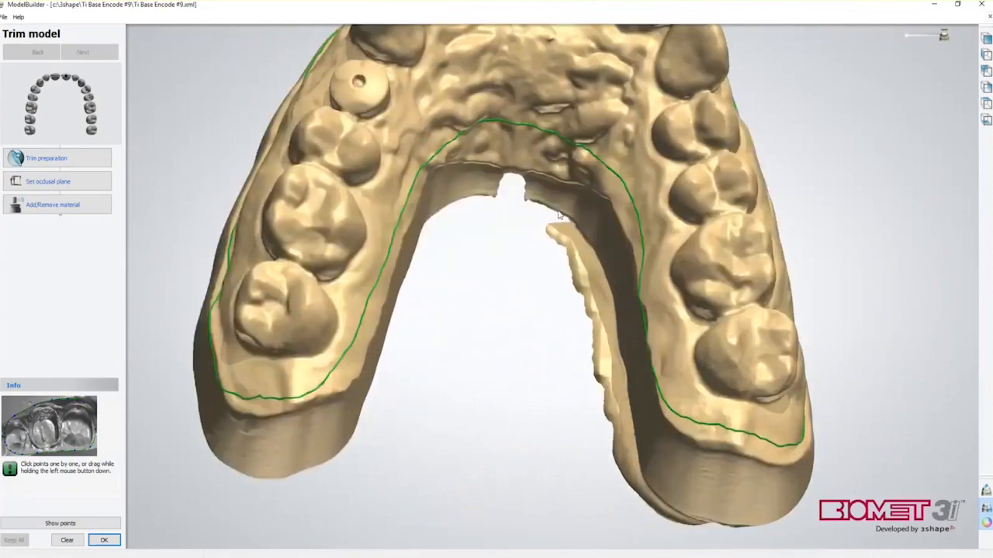
mouse_move(427, 161)
left_mouse_down()
mouse_move(543, 83)
mouse_move(618, 174)
left_mouse_up()
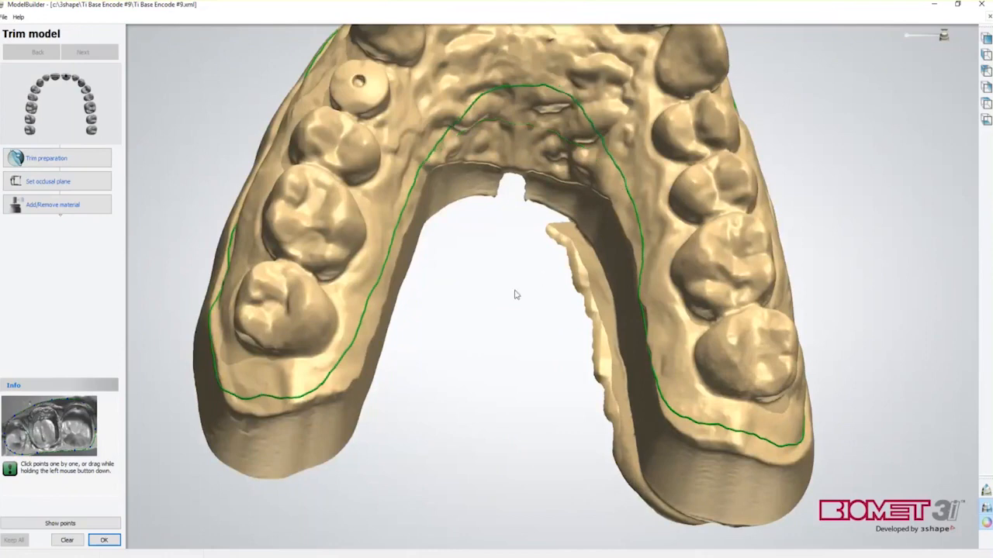
scroll(516, 295, "down", 5)
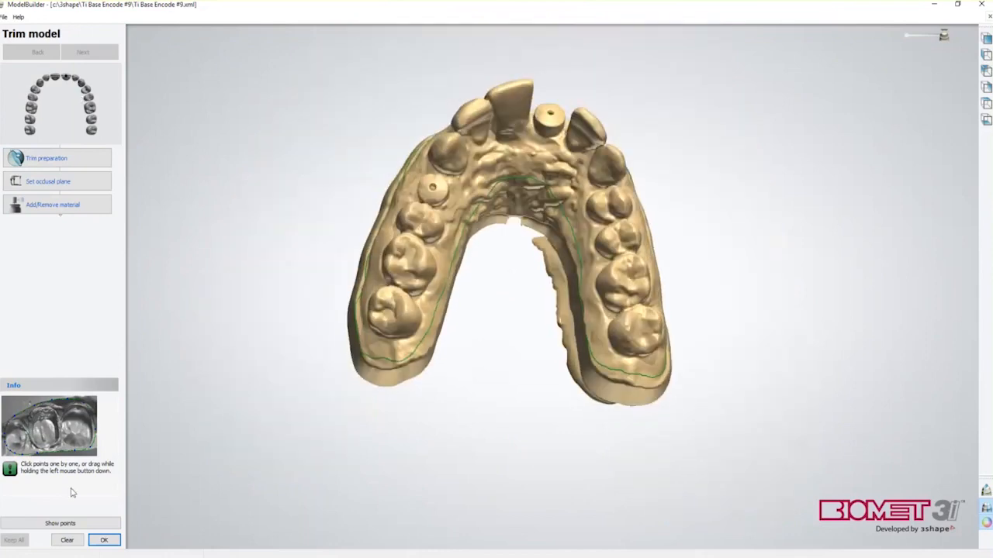
Apply the trim, check the tooth 9 section from the front, and accept it
left_click(104, 540)
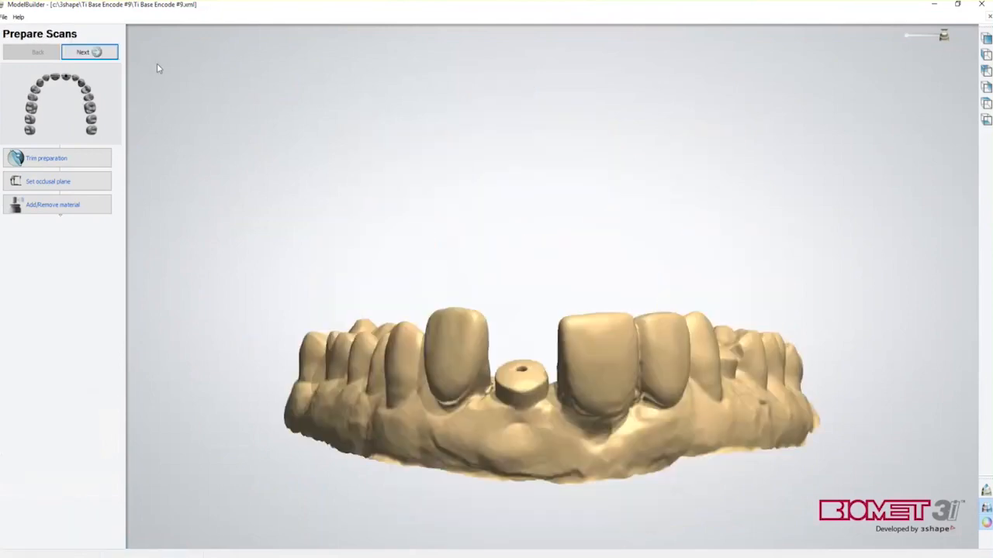
left_click(101, 52)
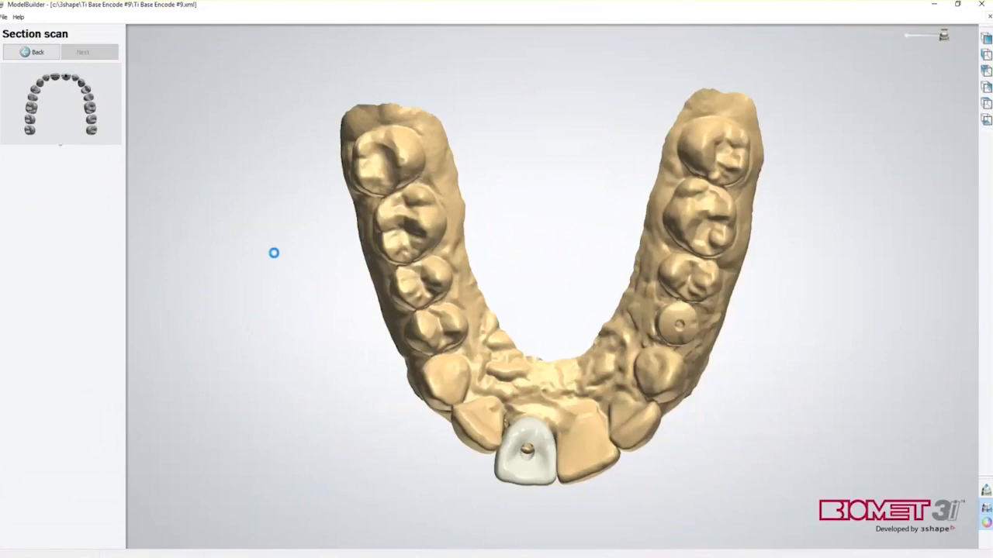
right_click_drag(338, 353, 415, 183)
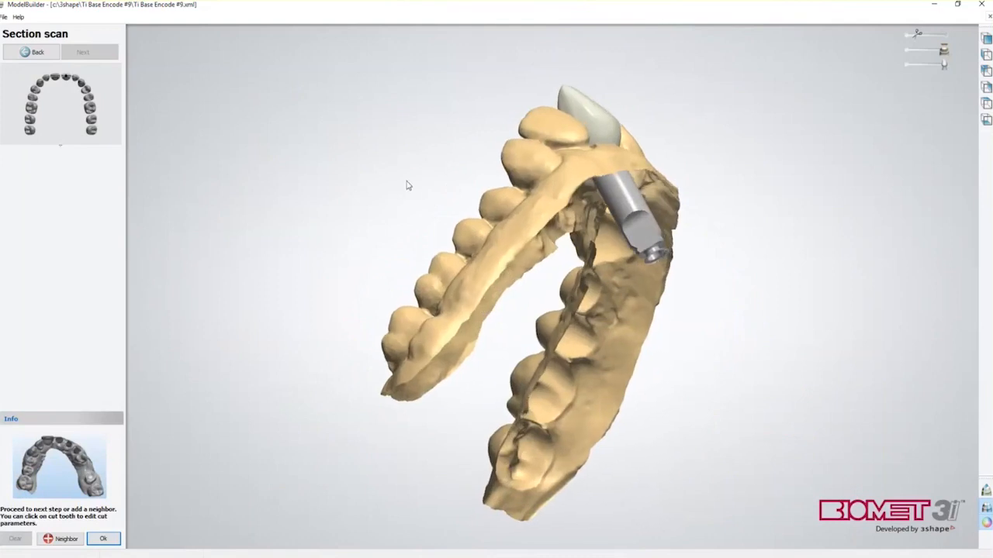
right_click_drag(407, 185, 563, 366)
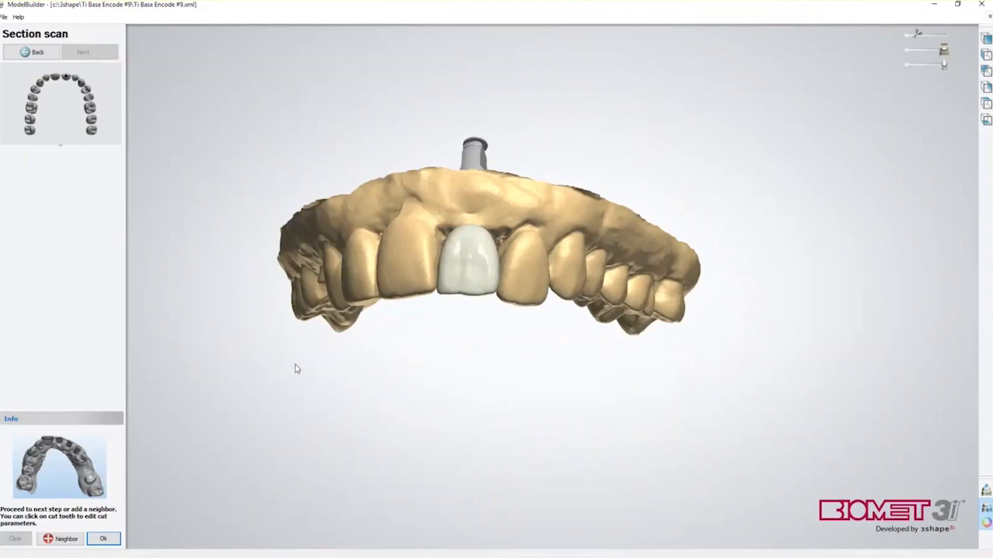
left_click(103, 538)
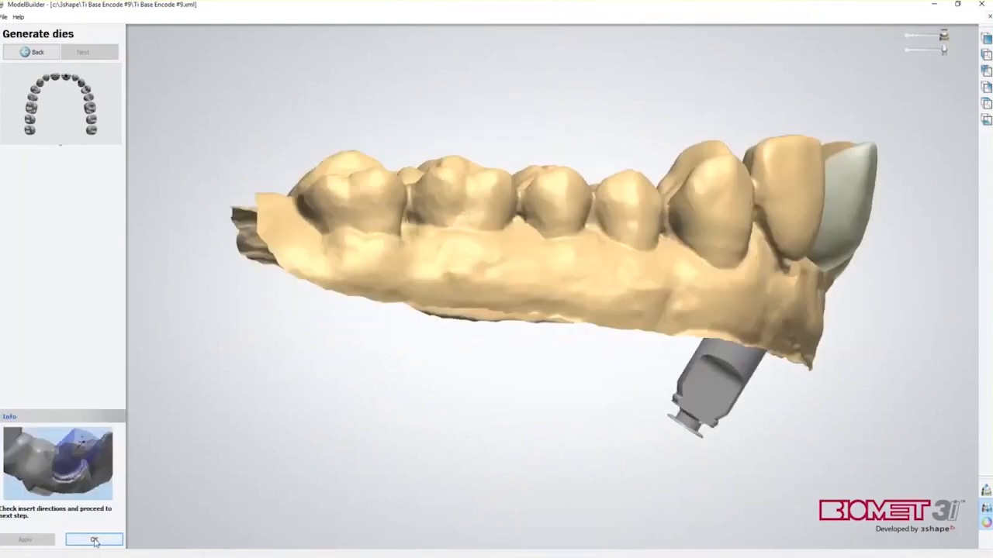
Accept the die insert directions, choose no articulator, and accept the Ti Base Encode #9 ID tag
left_click(97, 539)
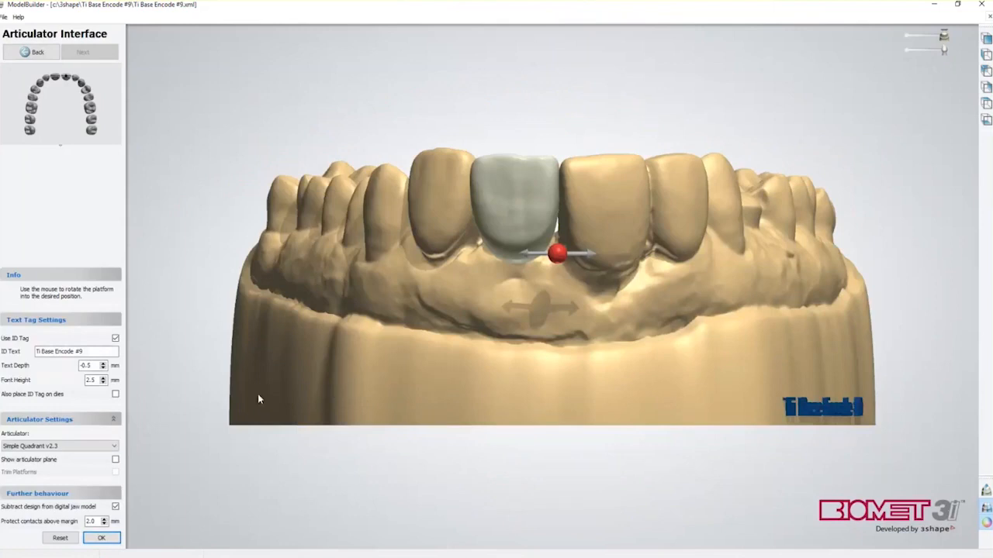
left_click(113, 446)
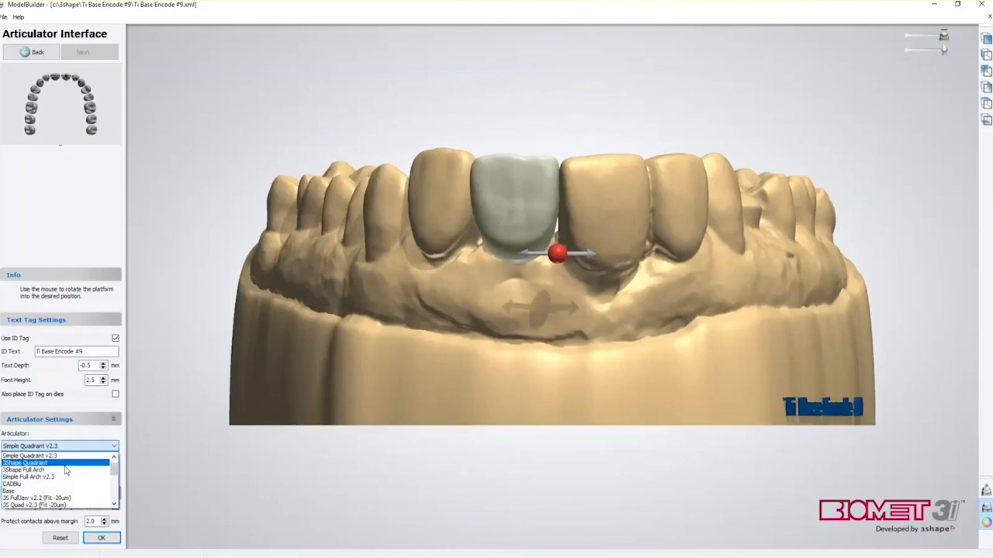
left_click_drag(114, 468, 114, 464)
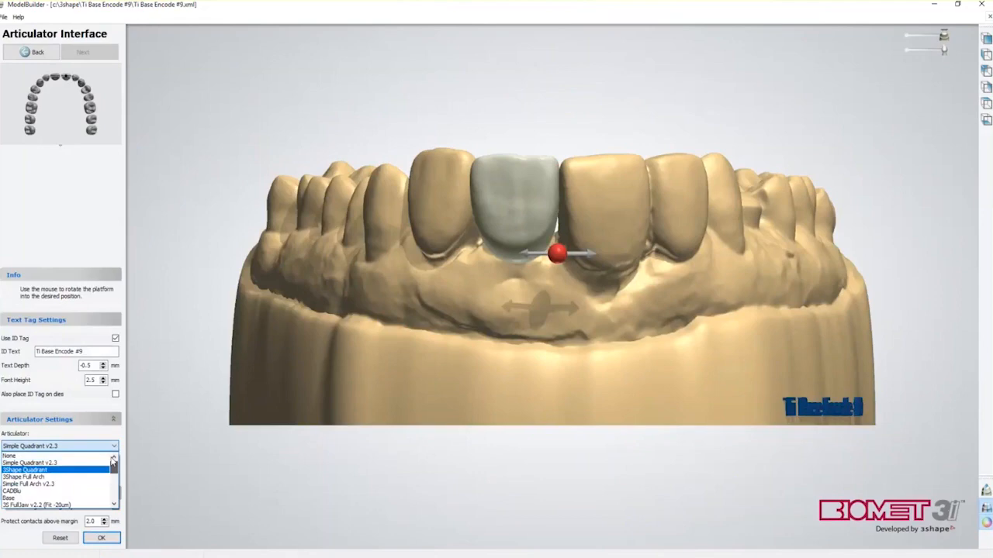
left_click(10, 457)
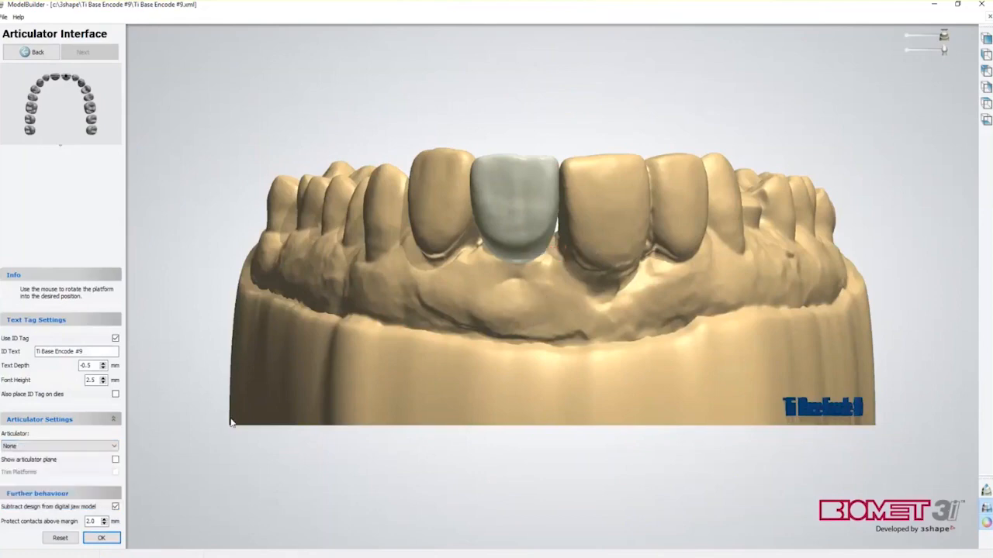
right_click_drag(496, 368, 491, 399)
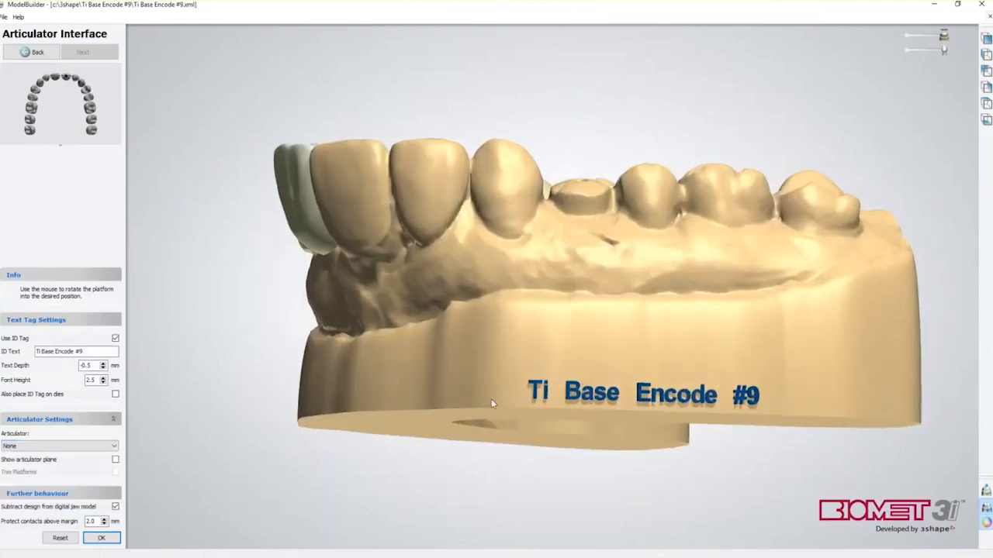
right_click_drag(325, 336, 396, 341)
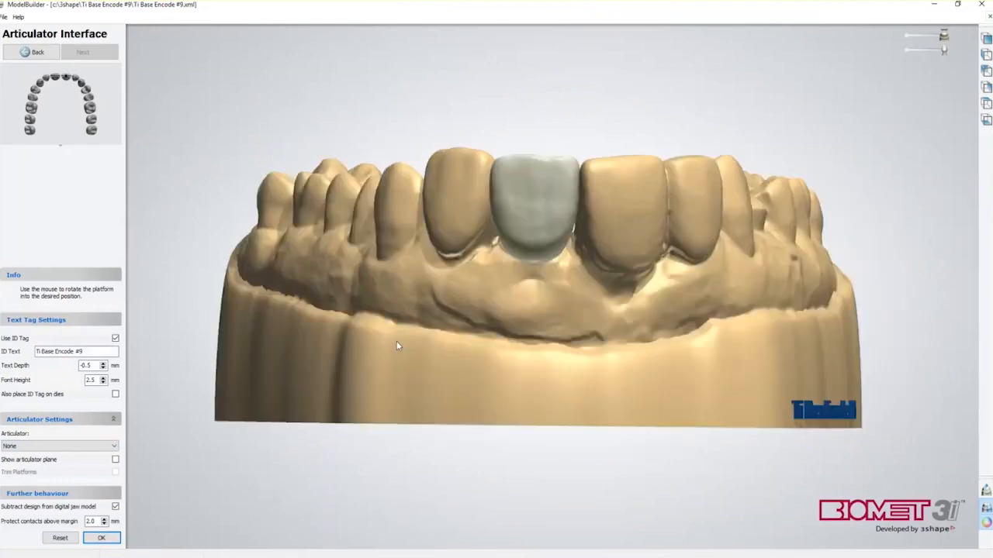
left_click(101, 537)
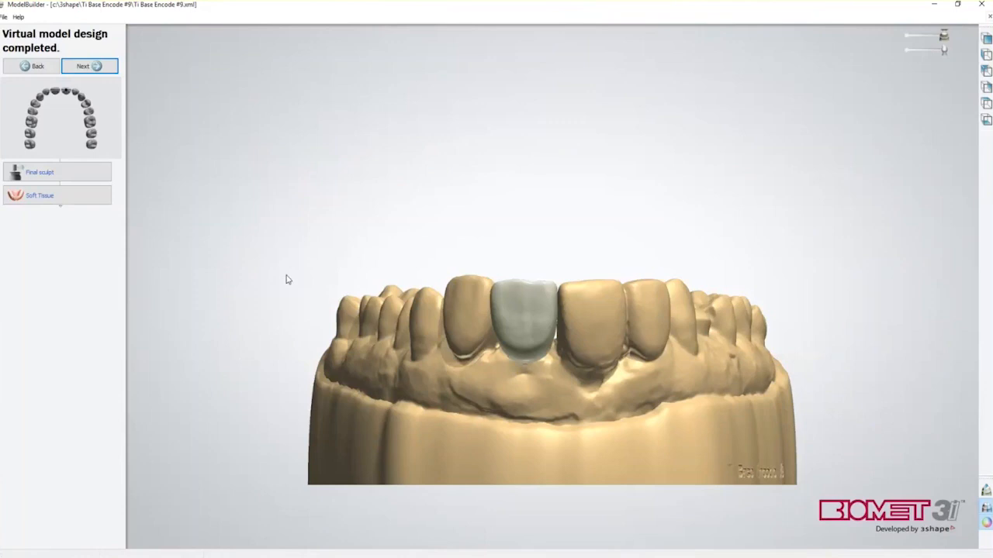
Add soft-tissue cut planes around tooth 9 and straighten and position the right plane
left_click(45, 195)
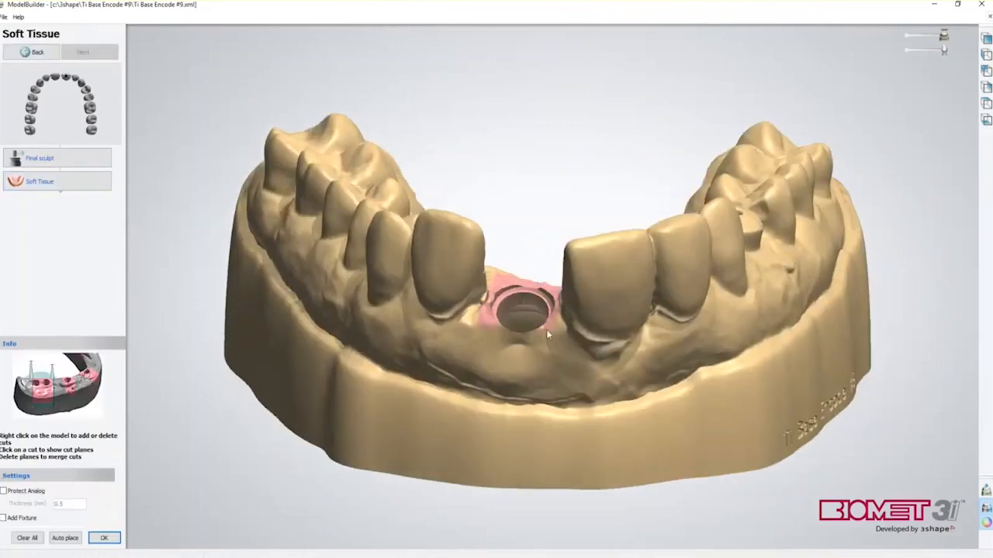
right_click(553, 329)
left_click(594, 338)
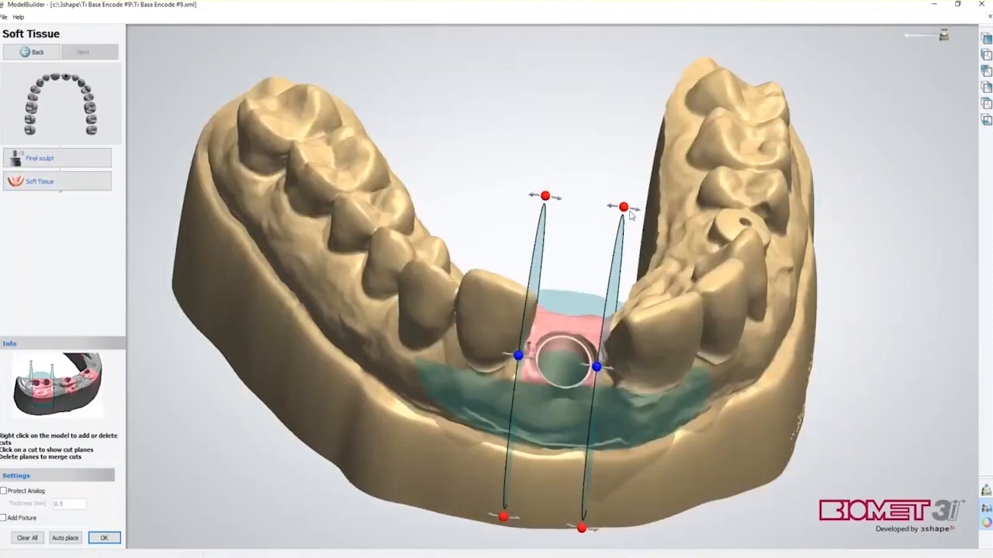
left_click_drag(623, 208, 602, 206)
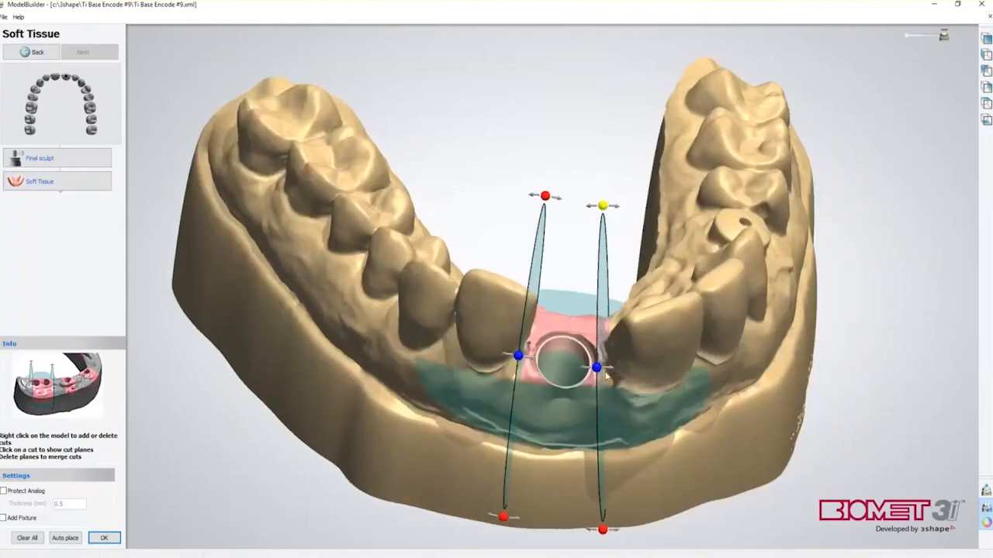
left_click_drag(597, 368, 601, 368)
right_click_drag(617, 383, 628, 333)
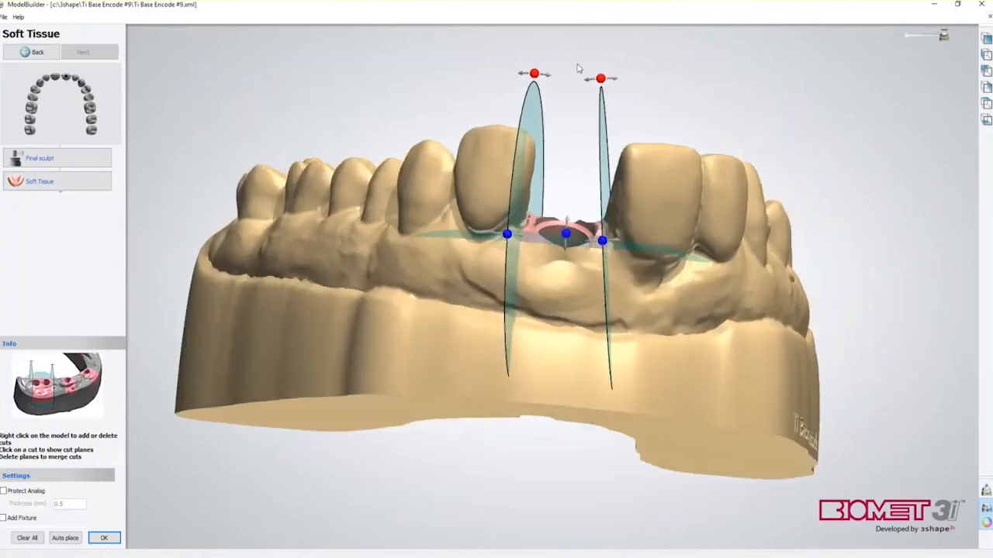
left_click_drag(602, 78, 611, 79)
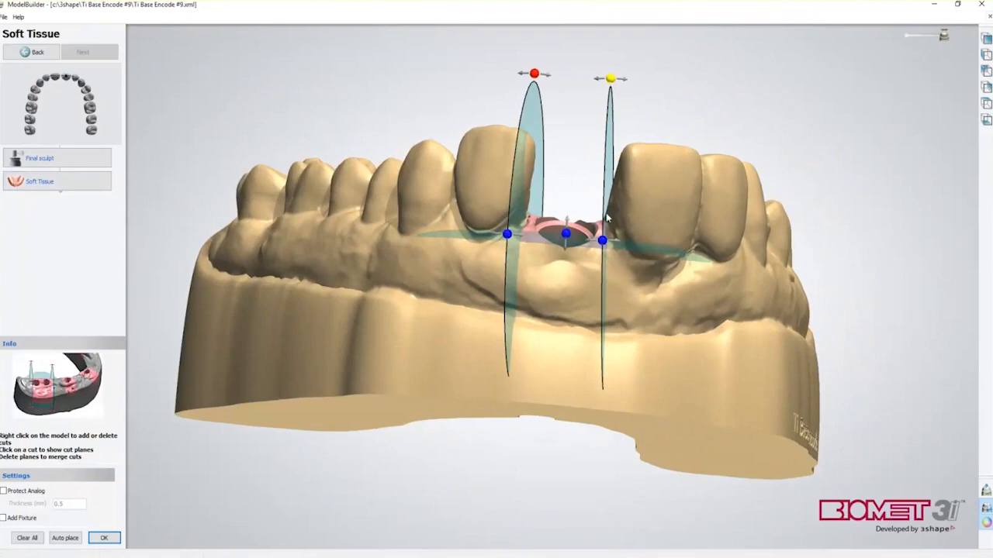
left_click_drag(606, 242, 609, 244)
right_click_drag(662, 252, 657, 366)
left_click_drag(617, 274, 606, 275)
right_click_drag(665, 338, 624, 262)
Extend the soft-tissue region downward, fine-tune the left cut plane's tilt, and confirm the cuts
left_click_drag(559, 268, 557, 310)
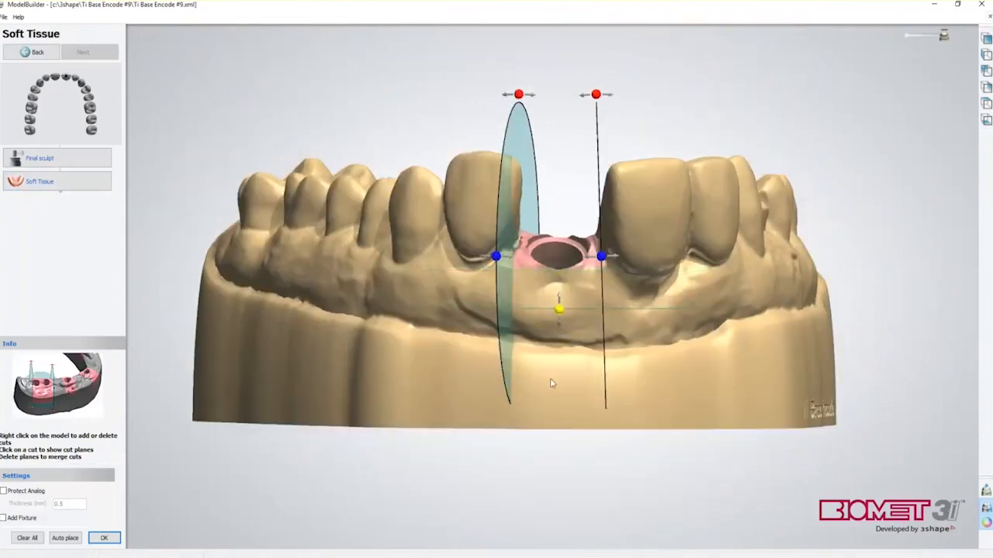
right_click_drag(556, 394, 580, 392)
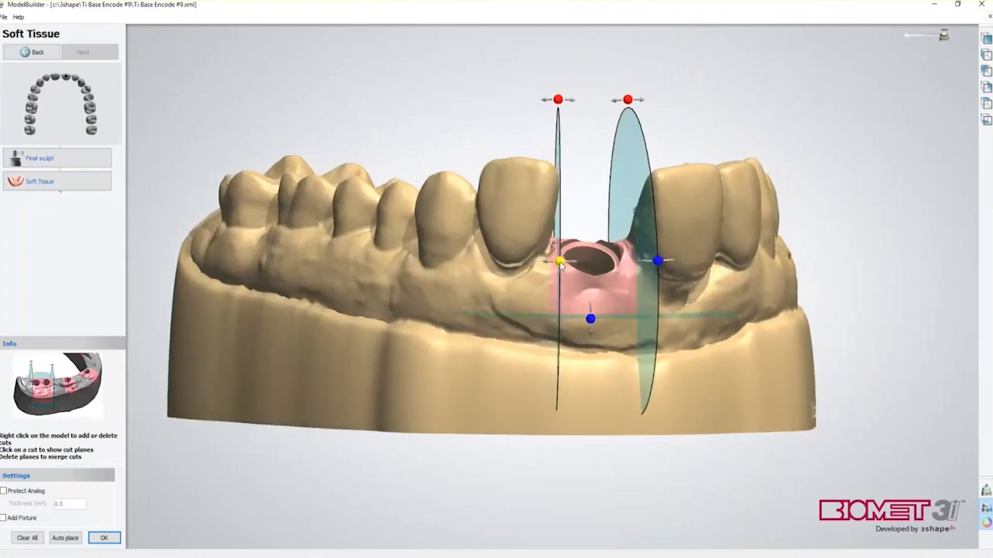
right_click_drag(597, 307, 590, 385)
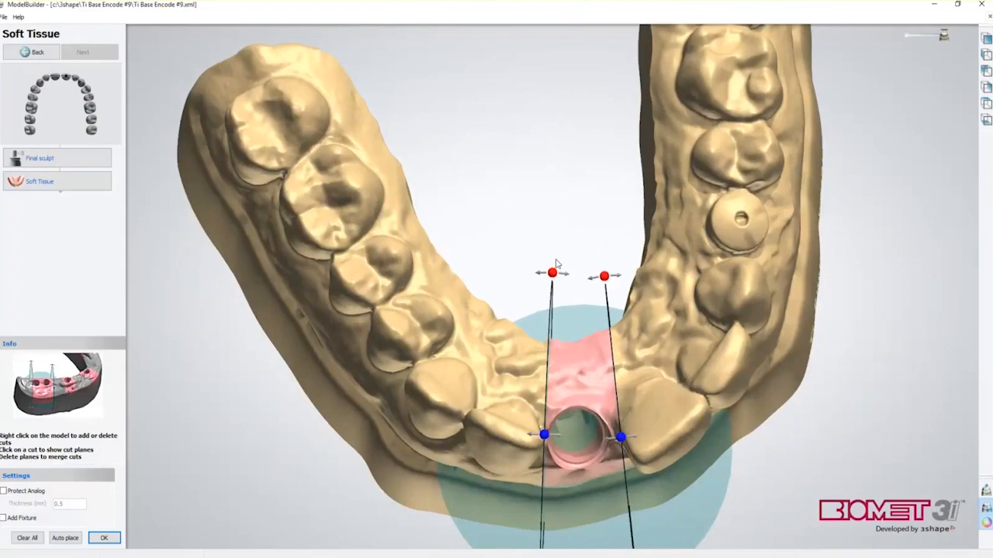
left_click_drag(552, 273, 531, 278)
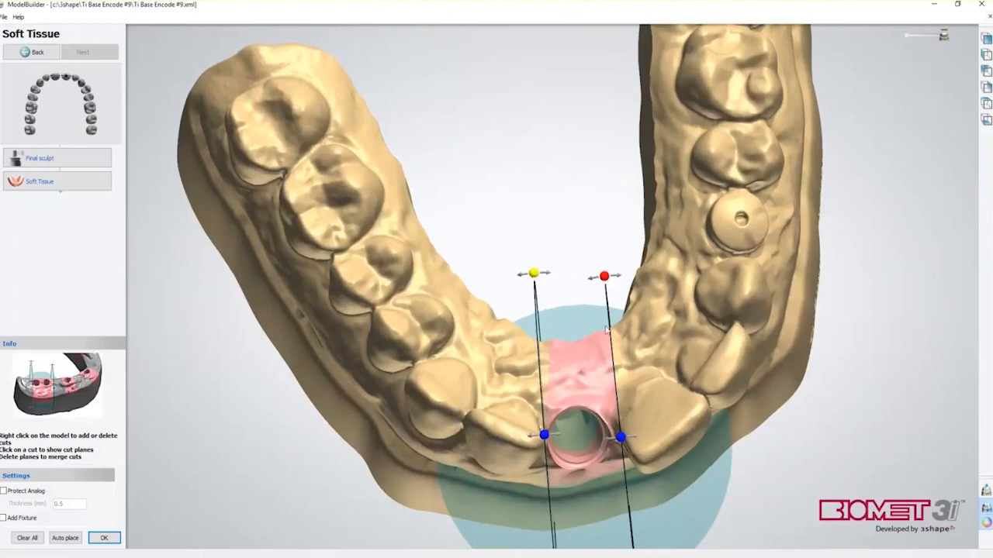
right_click_drag(741, 376, 704, 312)
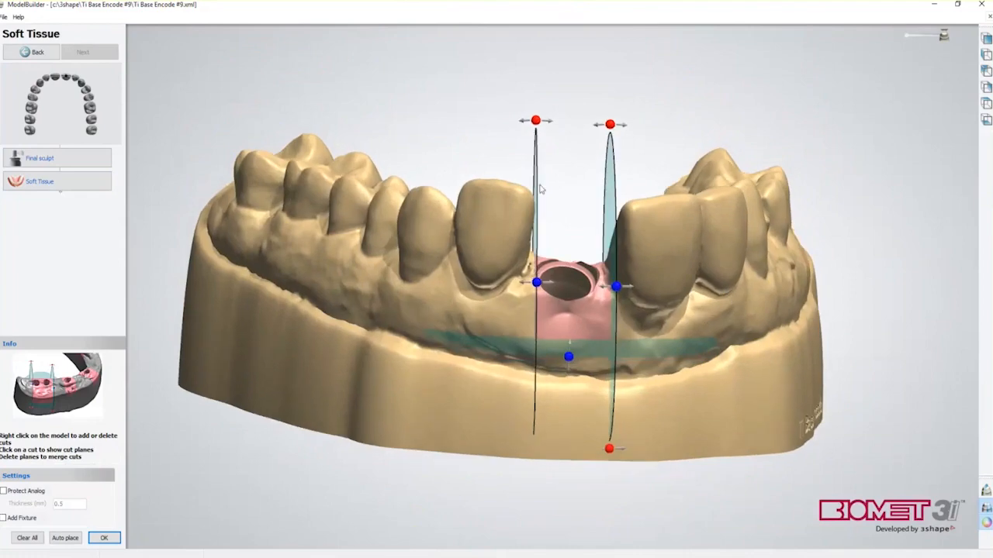
left_click_drag(535, 122, 549, 123)
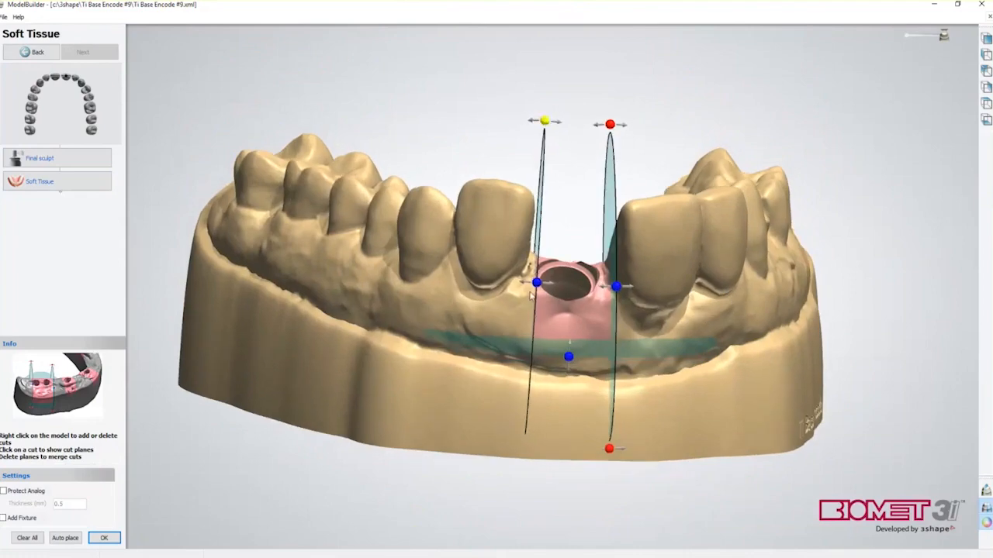
left_click_drag(538, 284, 537, 285)
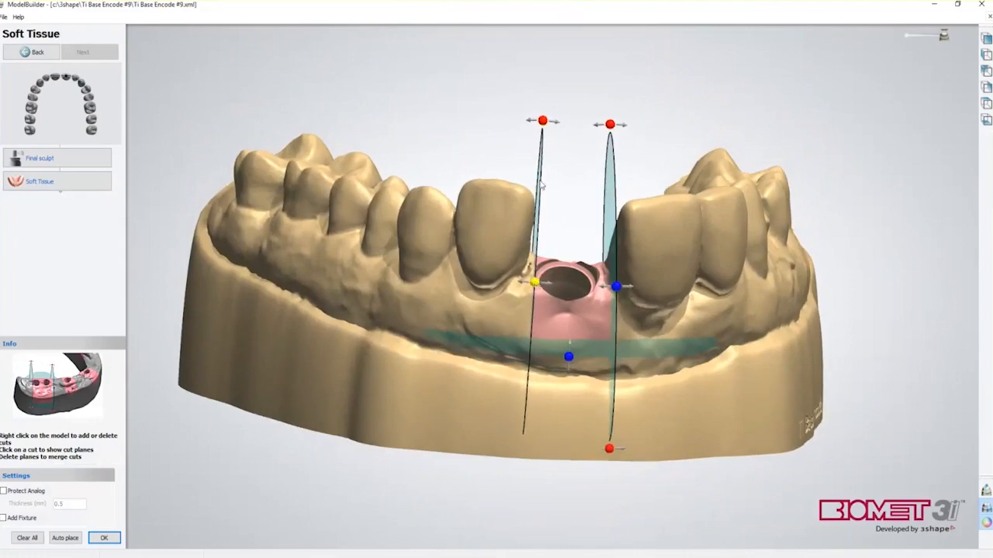
left_click_drag(546, 126, 547, 125)
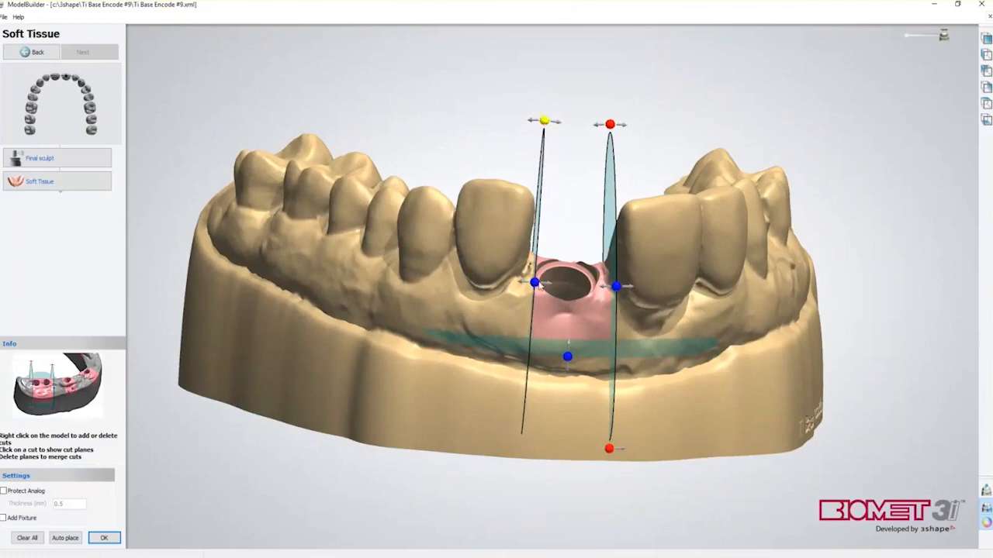
left_click_drag(536, 286, 536, 287)
right_click_drag(582, 326, 582, 391)
left_click_drag(530, 260, 542, 263)
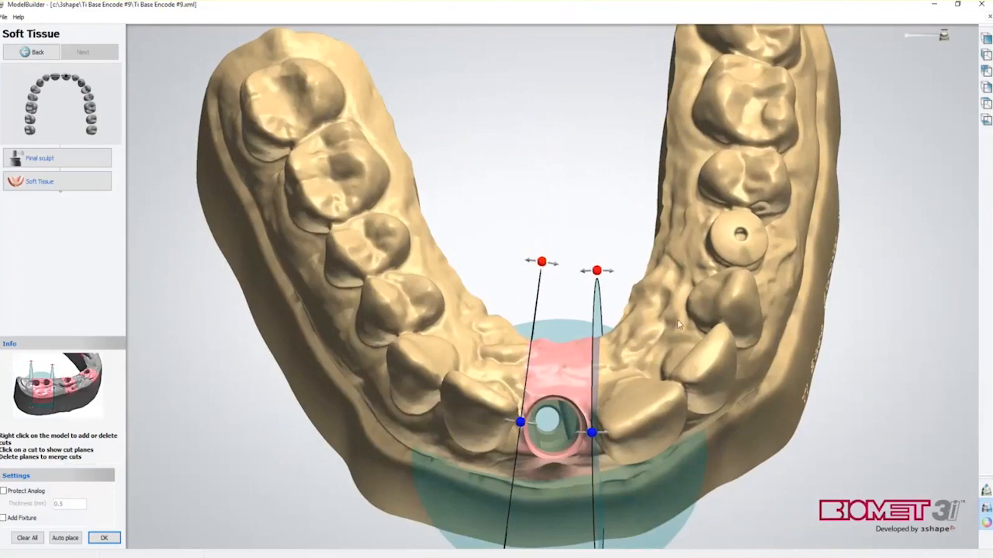
scroll(676, 321, "down", 5)
right_click_drag(675, 320, 678, 289)
left_click(105, 540)
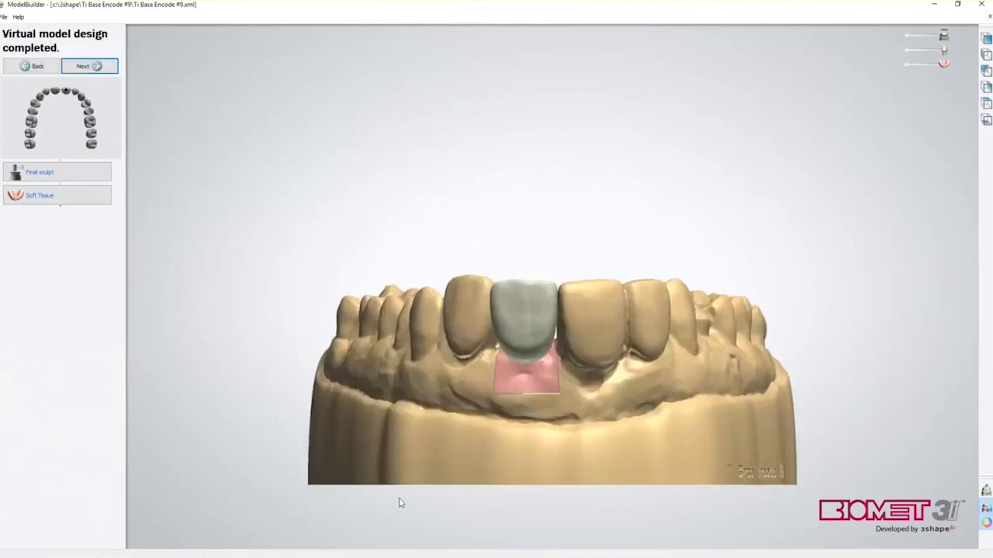
Build and save the sectioned model with its soft-tissue insert, then inspect it obliquely
right_click_drag(652, 430, 671, 398)
left_click(103, 67)
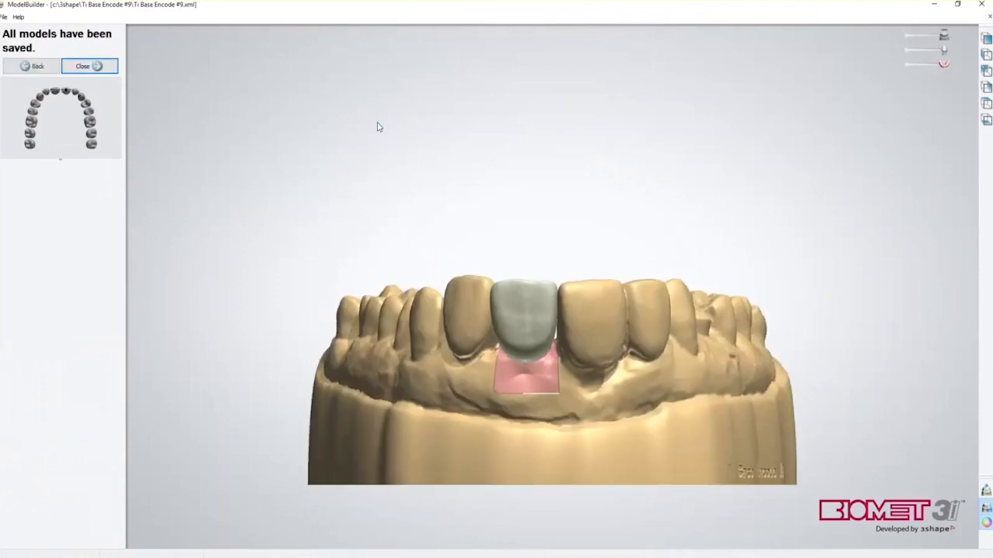
right_click_drag(333, 237, 503, 328)
mouse_move(519, 287)
right_mouse_down()
mouse_move(511, 371)
mouse_move(519, 290)
right_mouse_up()
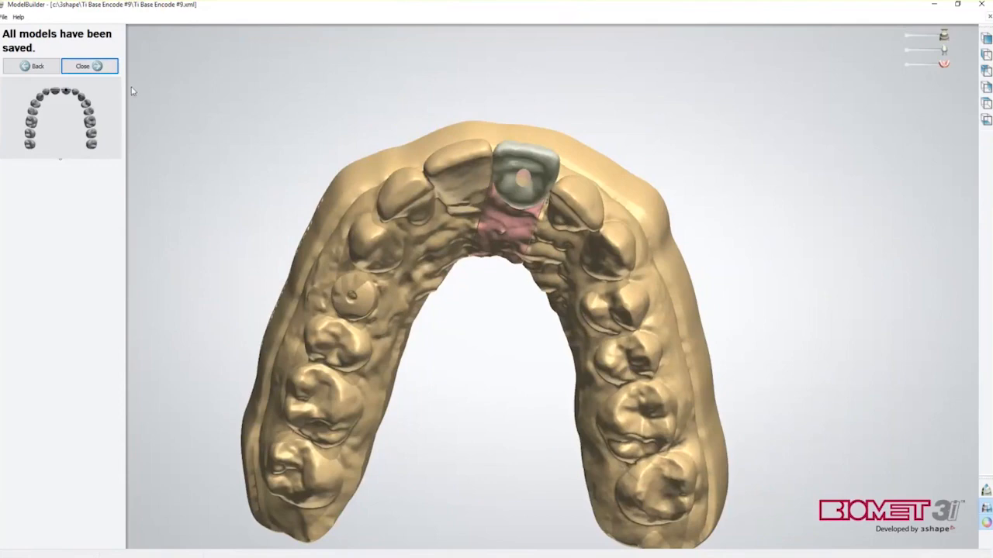
Close ModelBuilder and open the Ti Base Encode #9 order's CAD folder via Explore Order
left_click(99, 68)
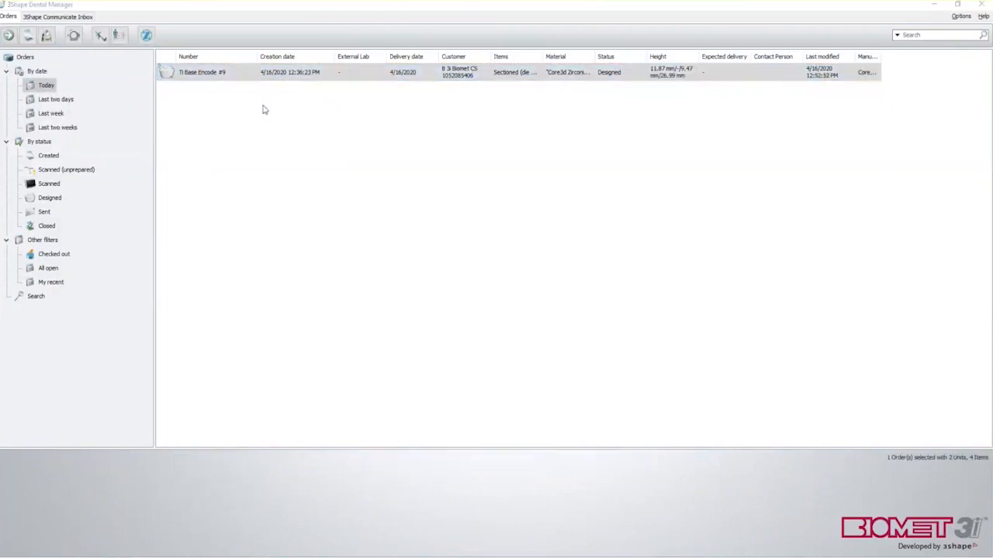
right_click(261, 72)
mouse_move(310, 307)
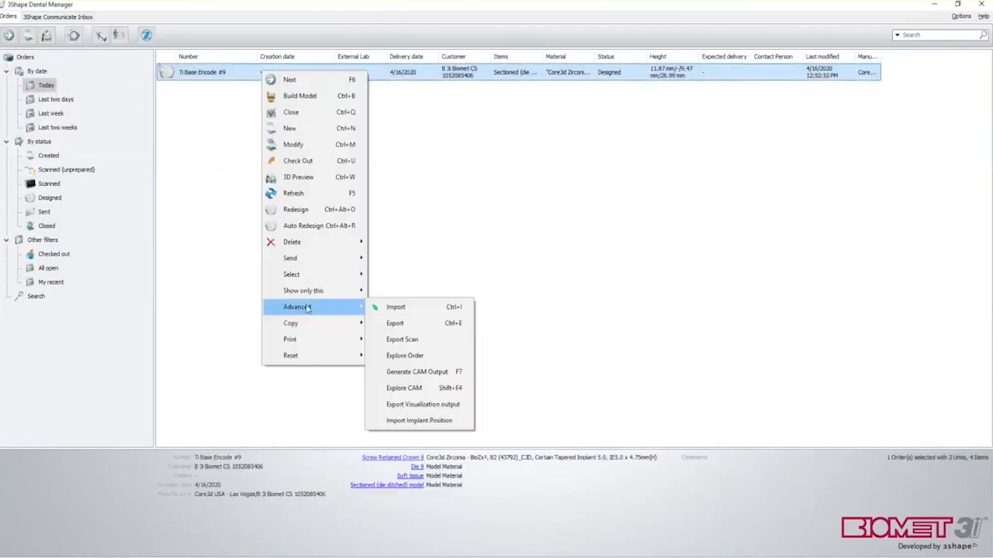
left_click(401, 355)
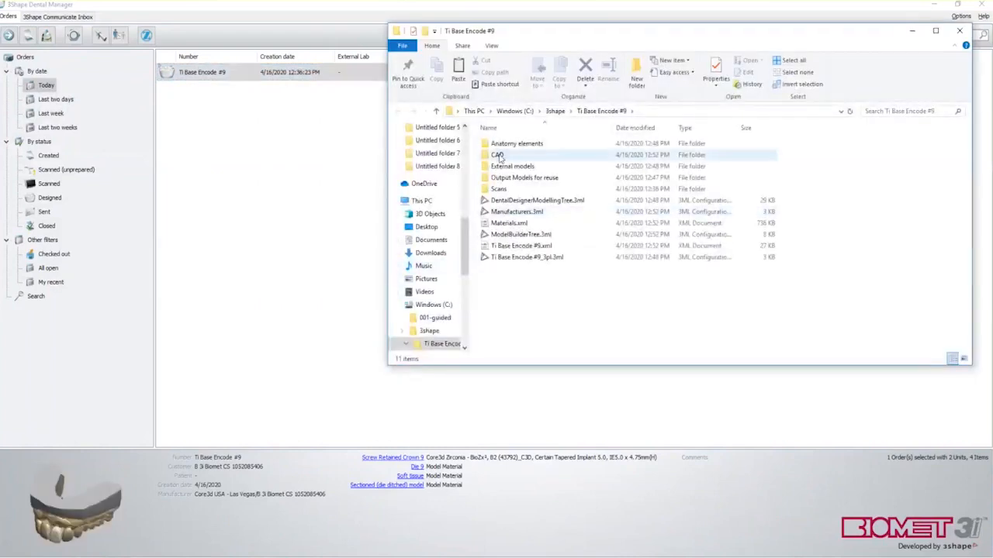
double_click(498, 155)
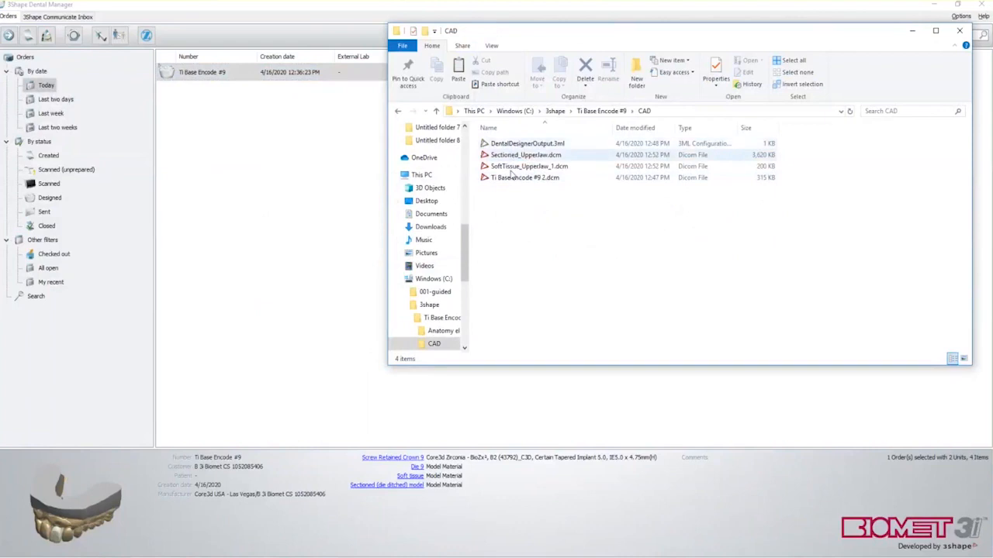